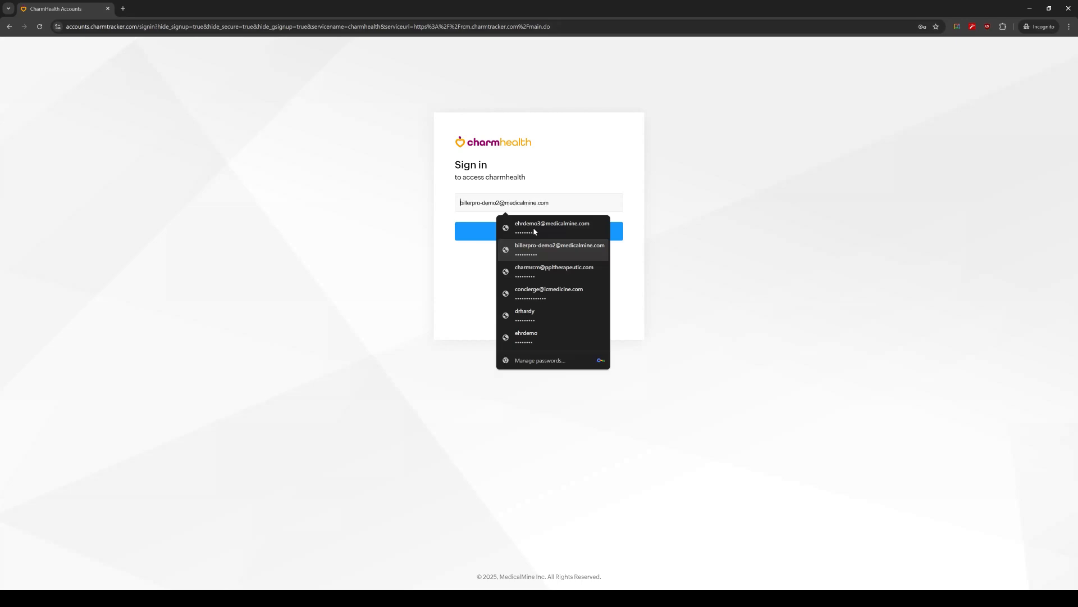
{"action": "key", "text": "Return"}
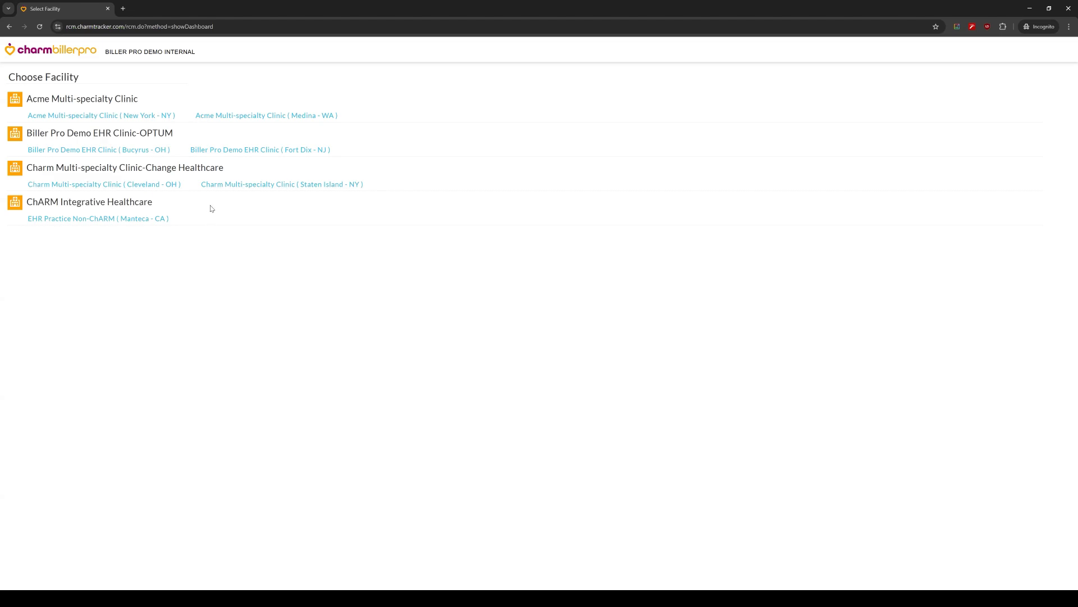
Step: Sign in with the saved account and open the Bucyrus - OH facility of Biller Pro Demo EHR Clinic
{"action": "left_click", "coordinate": [132, 150]}
{"action": "left_click", "coordinate": [132, 150]}
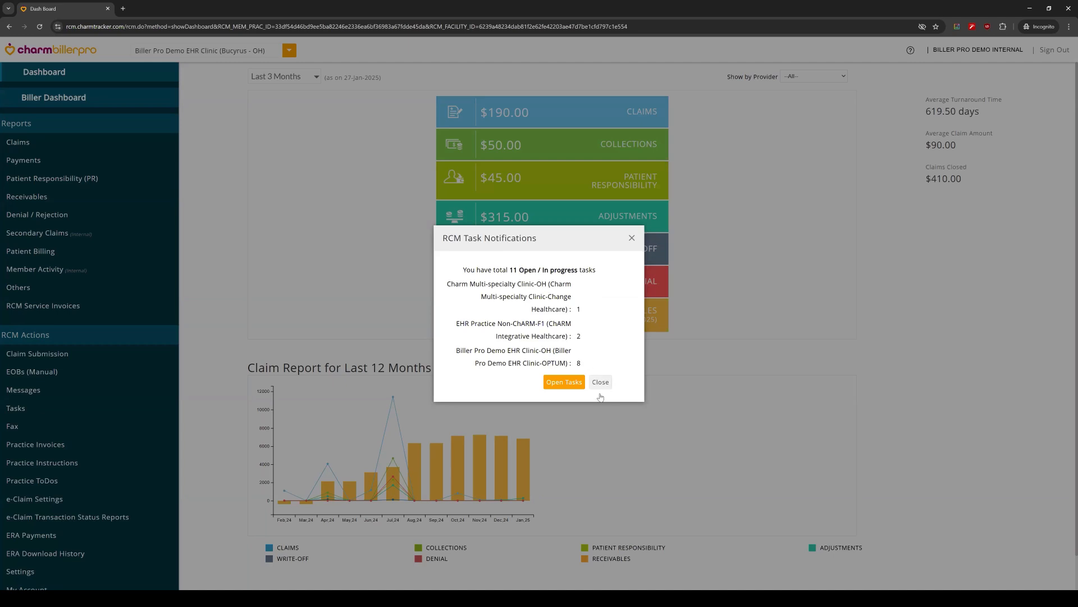
Step: Dismiss the RCM task notifications and show the dashboard figures for the last 12 months
{"action": "left_click", "coordinate": [362, 268]}
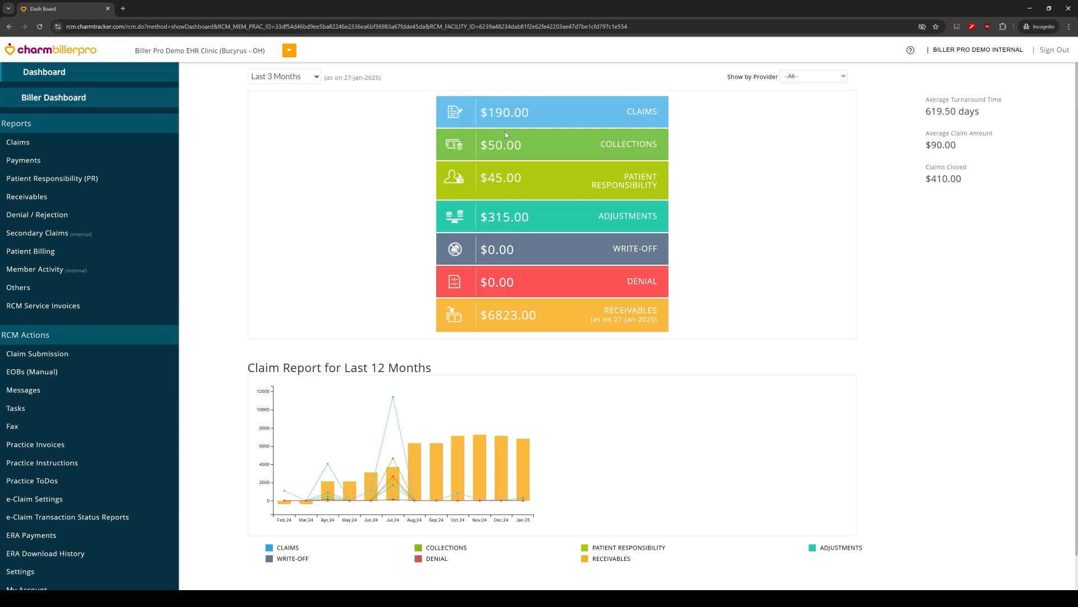
{"action": "left_click", "coordinate": [304, 76]}
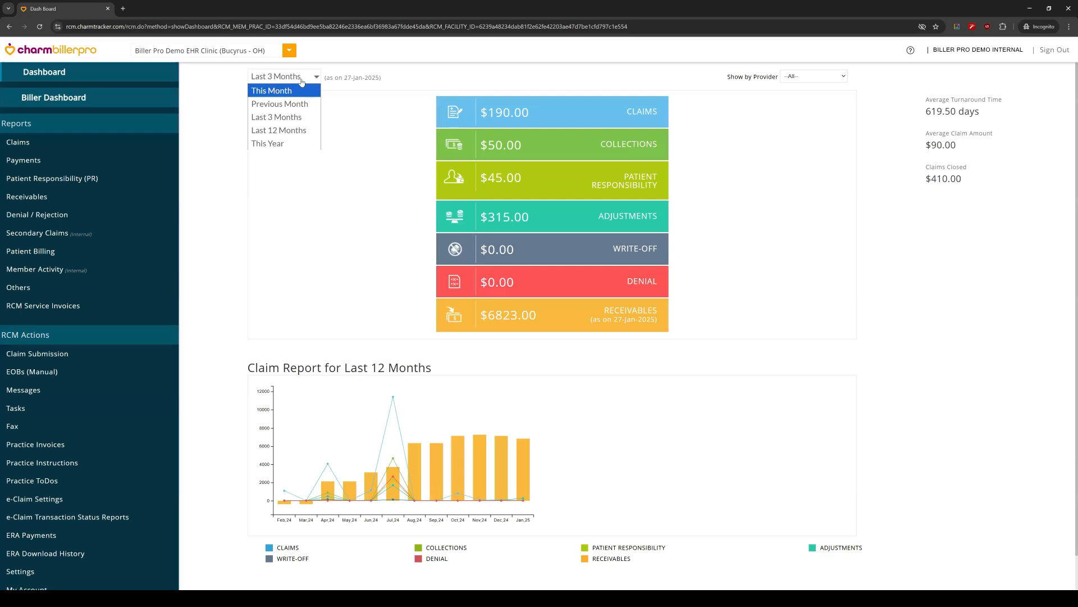
{"action": "left_click", "coordinate": [294, 134]}
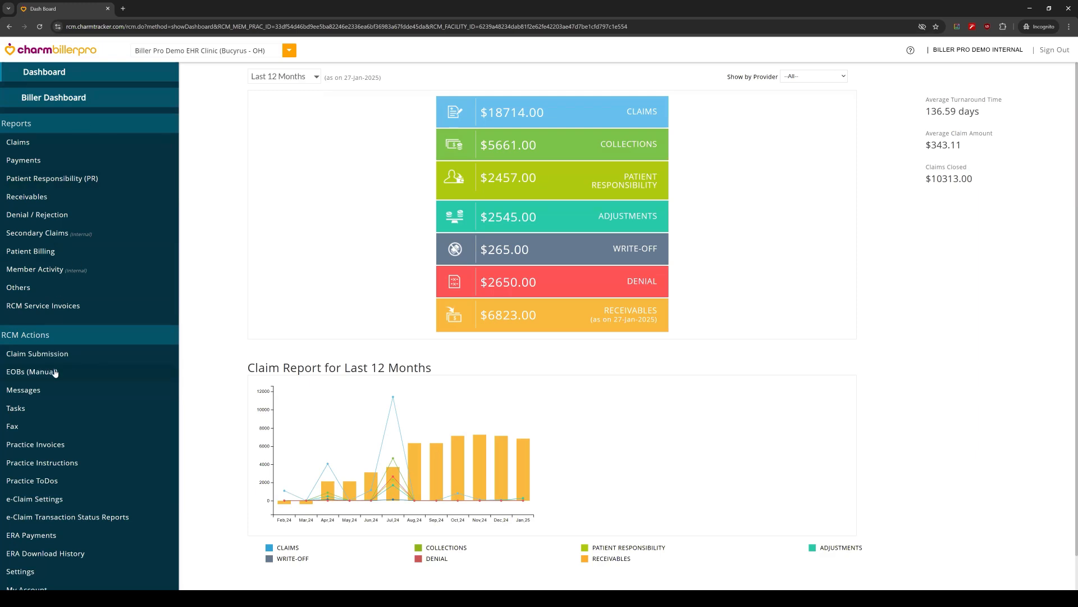
Step: Open Claim Submission and switch its view from generated claims to Patients
{"action": "left_click", "coordinate": [66, 354]}
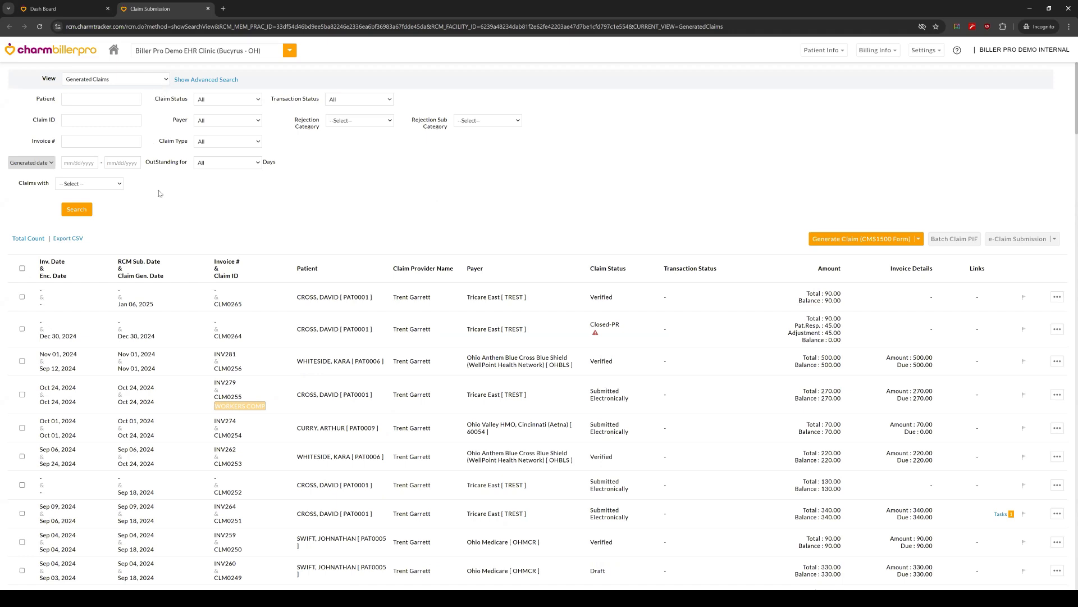
{"action": "left_click", "coordinate": [156, 84]}
{"action": "scroll", "coordinate": [139, 234], "scroll_direction": "down", "scroll_amount": 1}
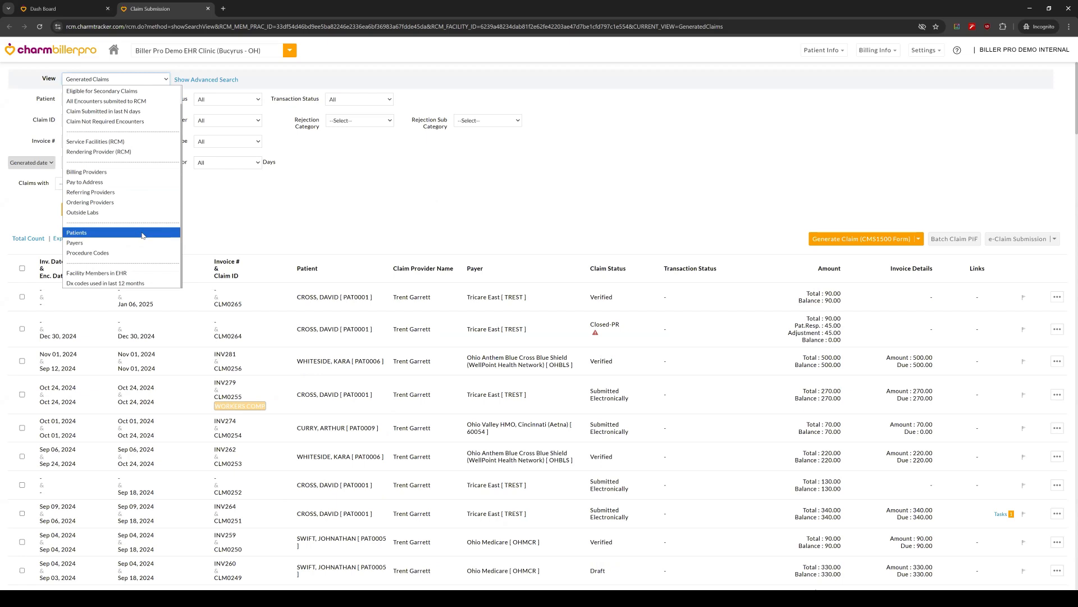
{"action": "scroll", "coordinate": [136, 185], "scroll_direction": "up", "scroll_amount": 1}
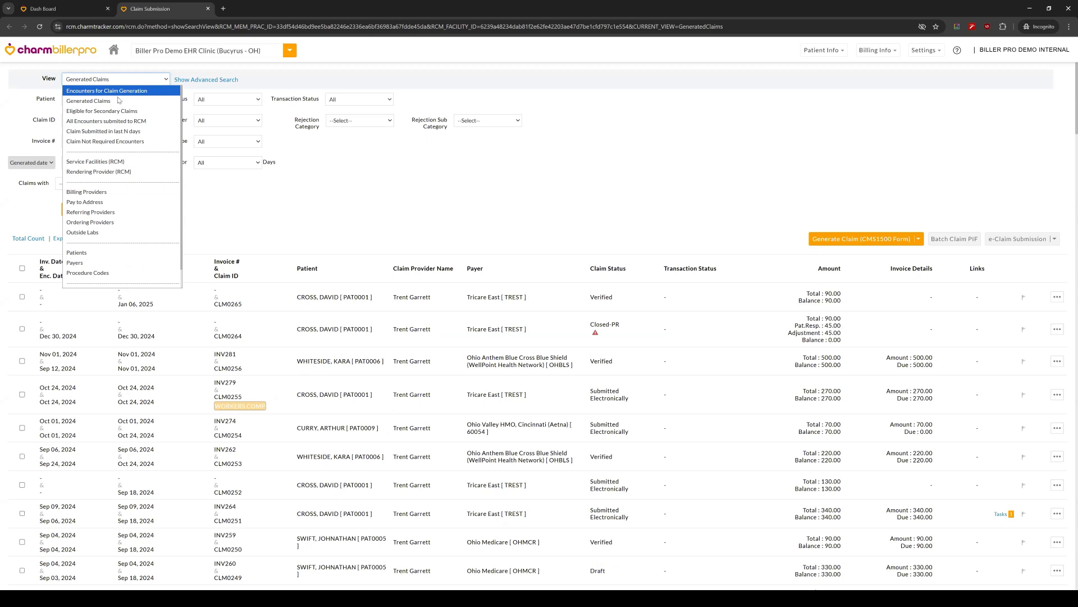
{"action": "key", "text": "Down"}
{"action": "key", "text": "Down"}
{"action": "key", "text": "Up"}
{"action": "key", "text": "Up"}
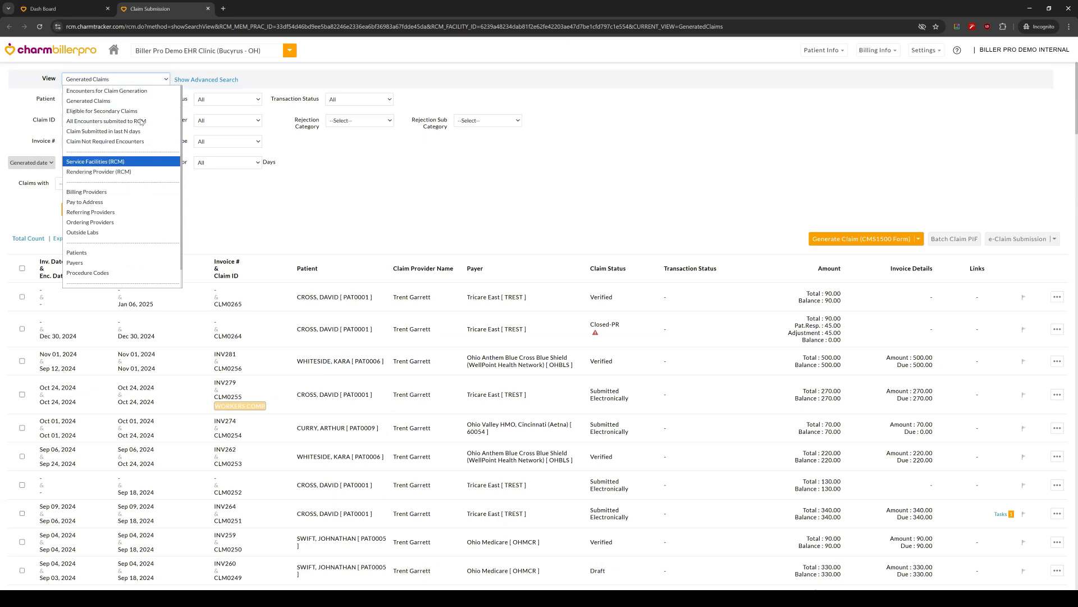
{"action": "scroll", "coordinate": [131, 157], "scroll_direction": "down", "scroll_amount": 1}
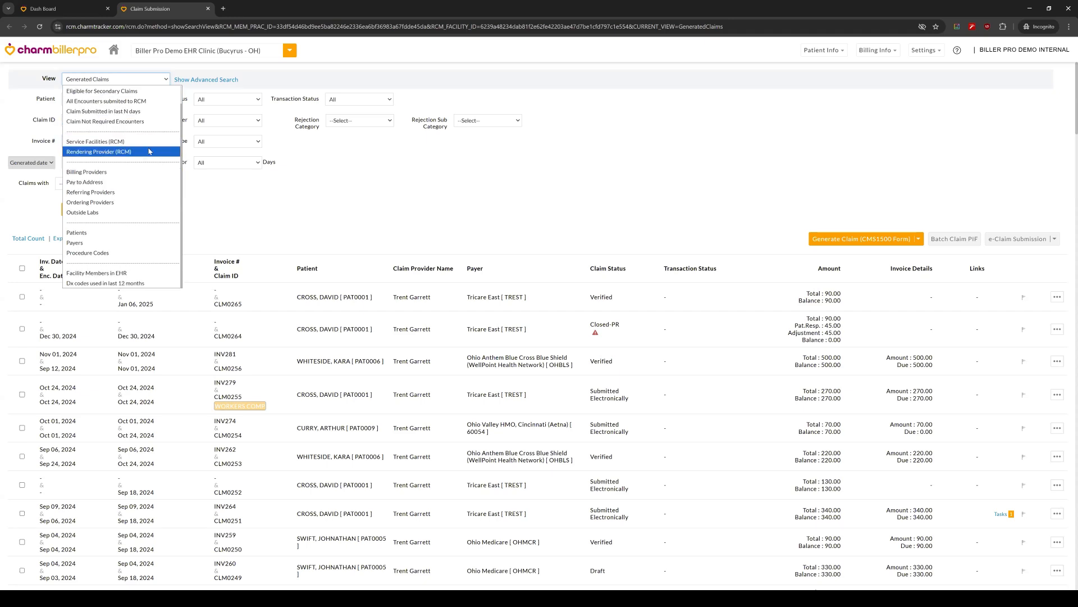
{"action": "left_click", "coordinate": [120, 238]}
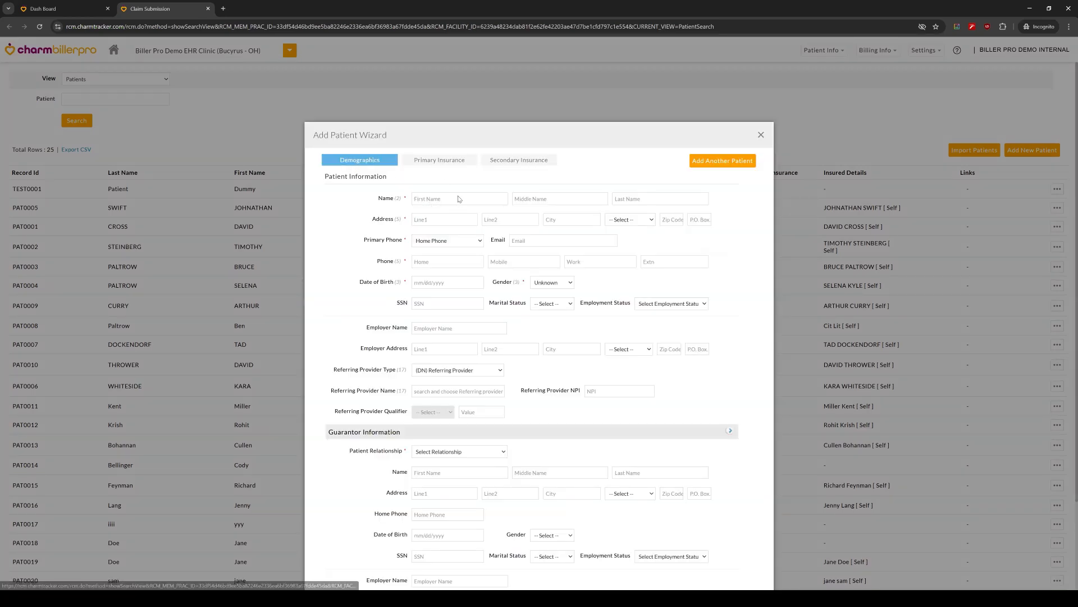
Step: Review the demographics form of the Add Patient Wizard, try its Primary Insurance section, and close the wizard without adding a patient
{"action": "scroll", "coordinate": [421, 179], "scroll_direction": "down", "scroll_amount": 1}
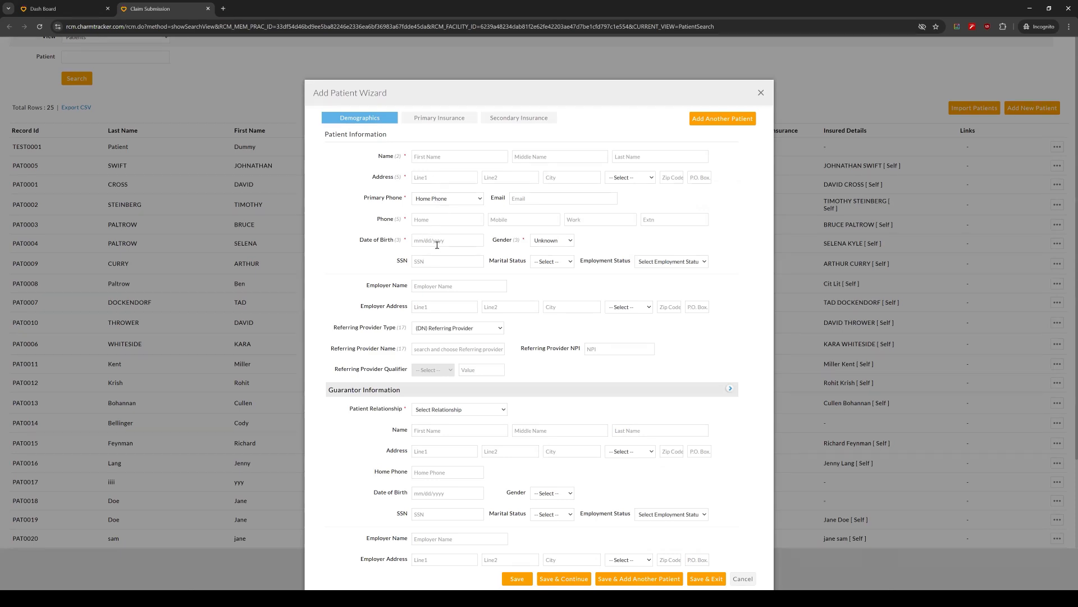
{"action": "scroll", "coordinate": [436, 240], "scroll_direction": "down", "scroll_amount": 1}
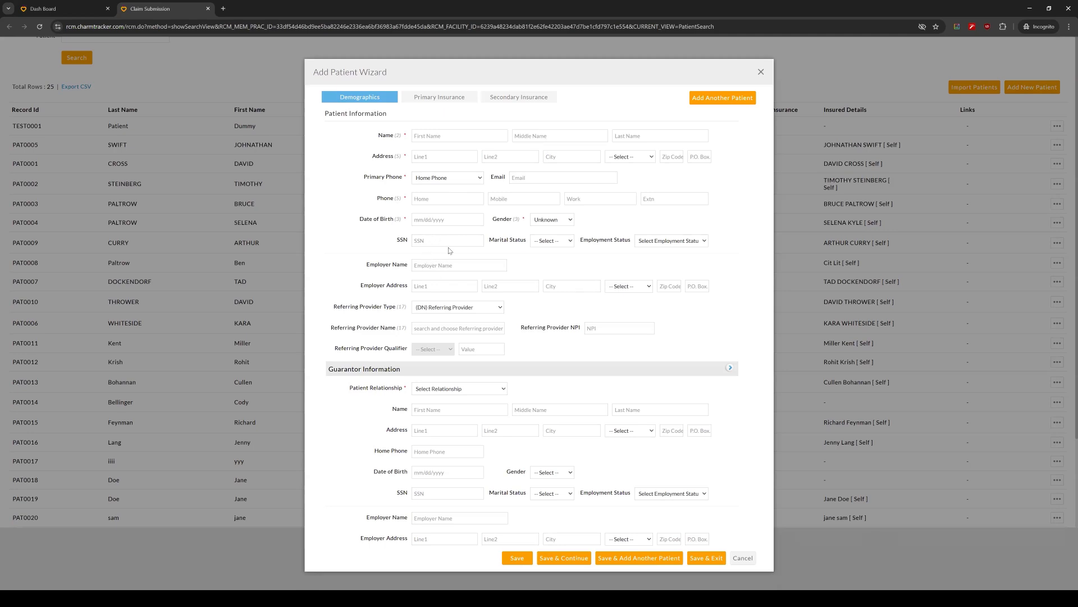
{"action": "scroll", "coordinate": [452, 135], "scroll_direction": "up", "scroll_amount": 3}
{"action": "scroll", "coordinate": [440, 140], "scroll_direction": "down", "scroll_amount": 3}
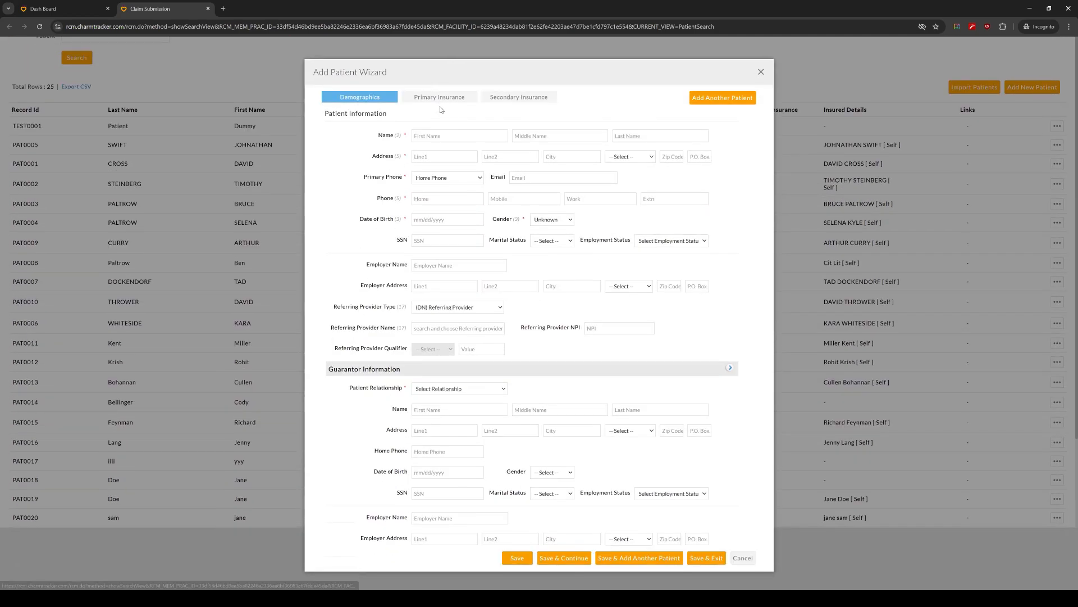
{"action": "left_click", "coordinate": [441, 104]}
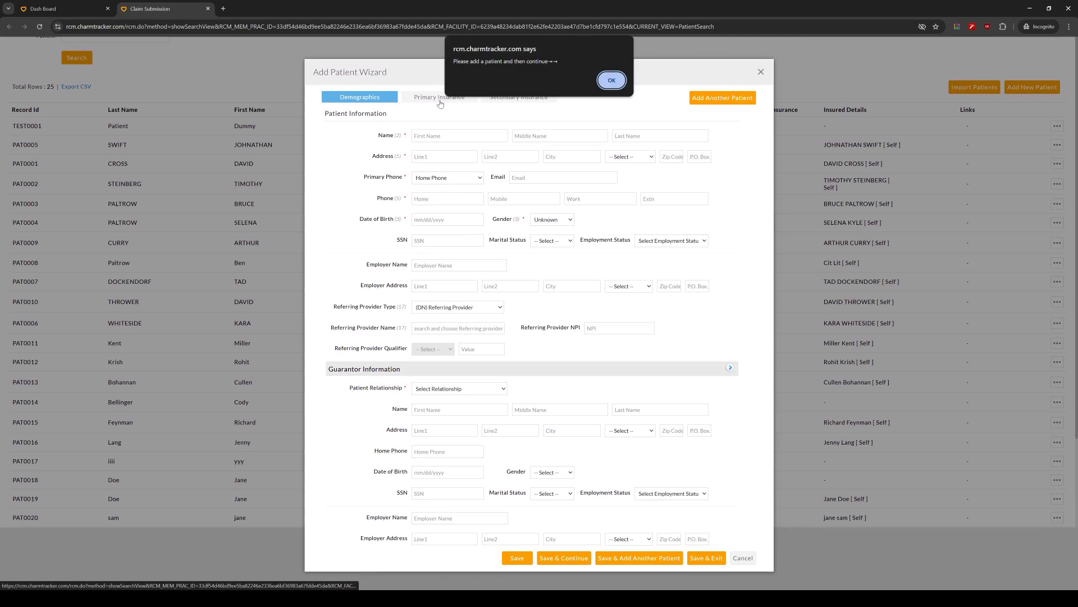
{"action": "left_click", "coordinate": [618, 84]}
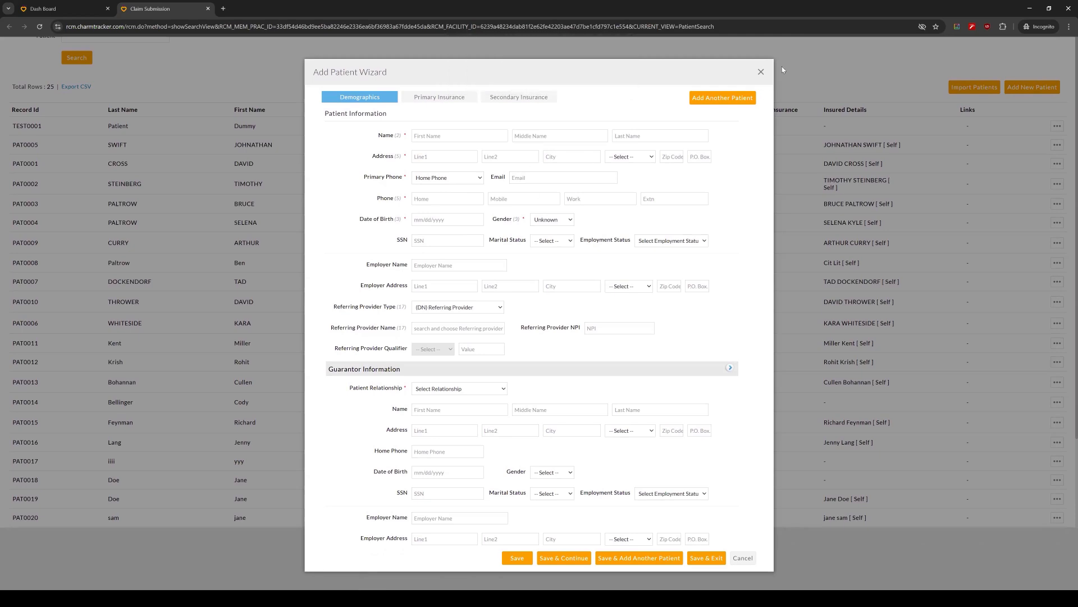
{"action": "key", "text": "Escape"}
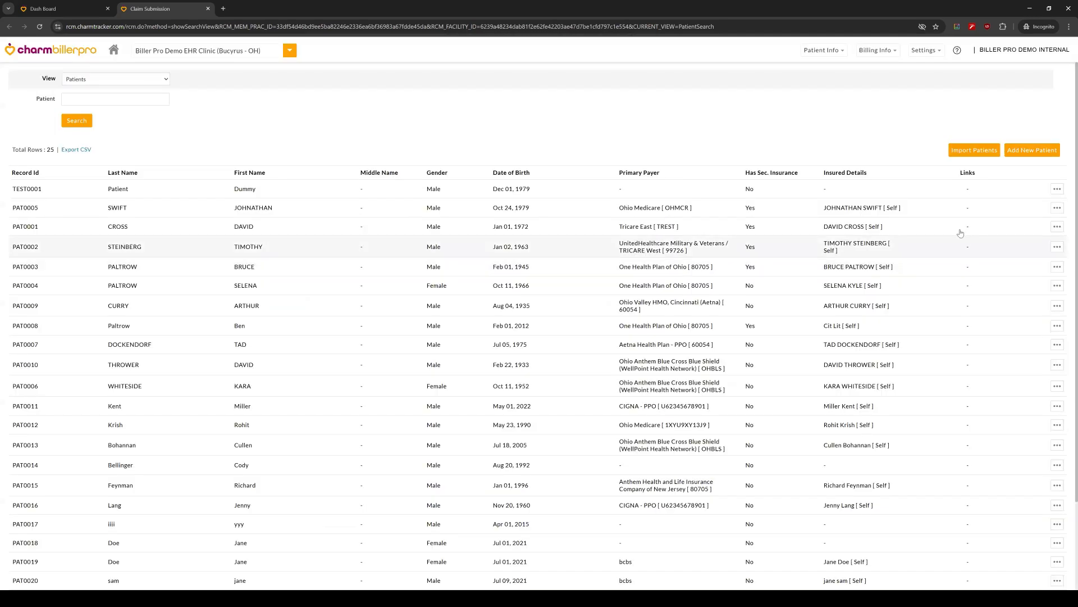
Step: Examine the second listed patient's primary insurance, policy and prior authorization details, and close them without changes
{"action": "left_click", "coordinate": [1058, 208]}
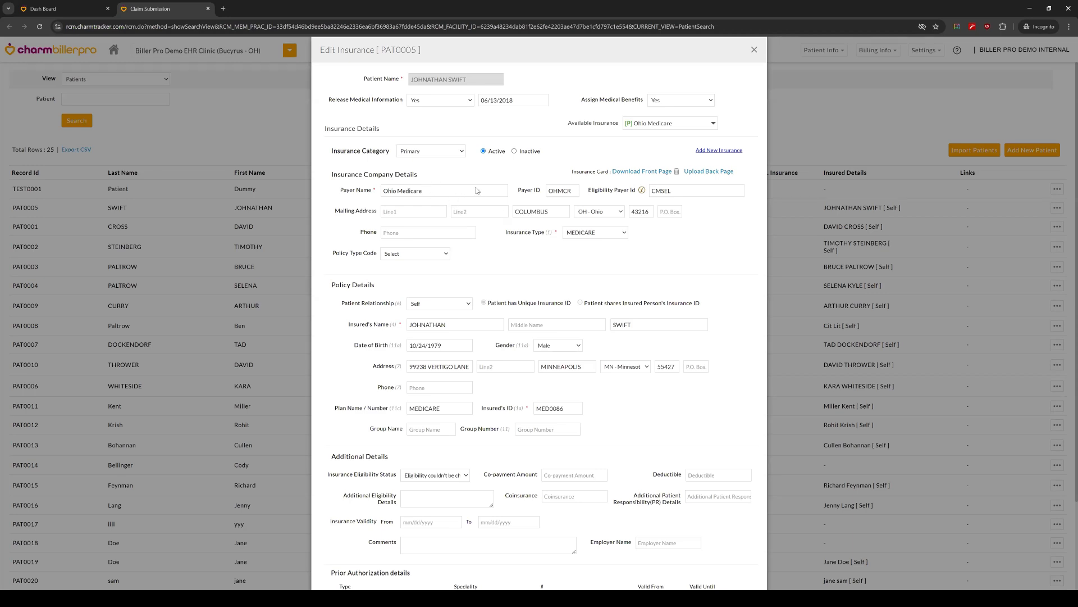
{"action": "scroll", "coordinate": [452, 199], "scroll_direction": "down", "scroll_amount": 2}
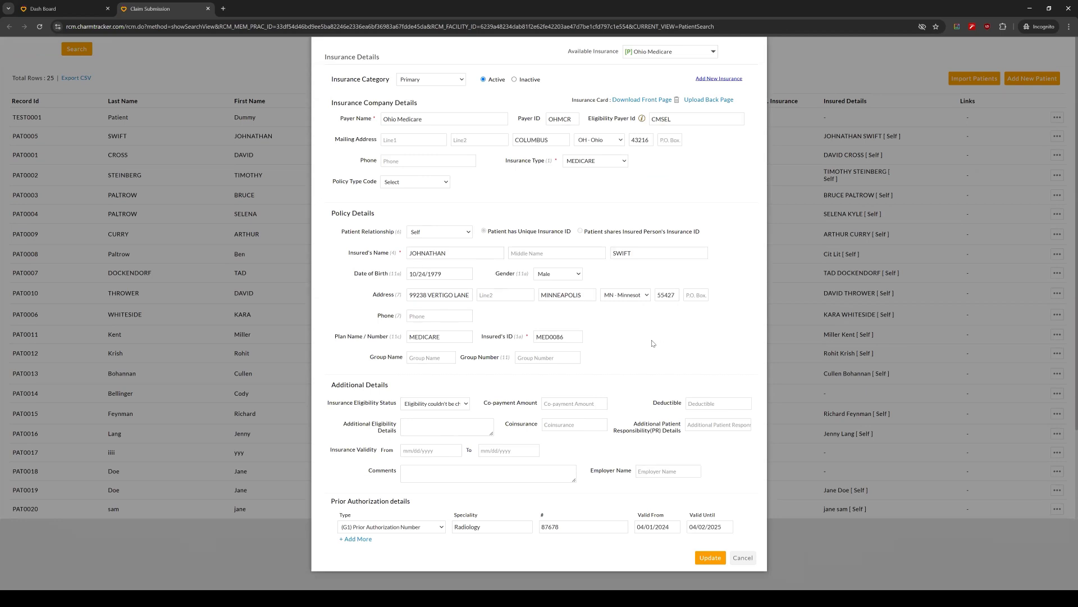
{"action": "scroll", "coordinate": [631, 329], "scroll_direction": "up", "scroll_amount": 2}
{"action": "scroll", "coordinate": [562, 393], "scroll_direction": "down", "scroll_amount": 2}
{"action": "scroll", "coordinate": [549, 507], "scroll_direction": "up", "scroll_amount": 2}
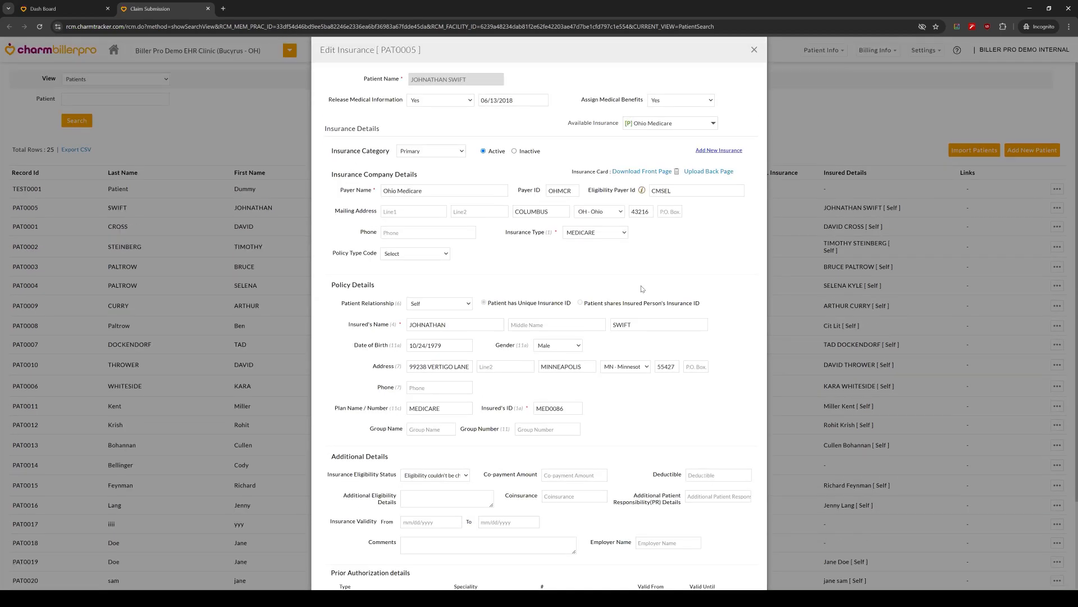
{"action": "left_click", "coordinate": [182, 132]}
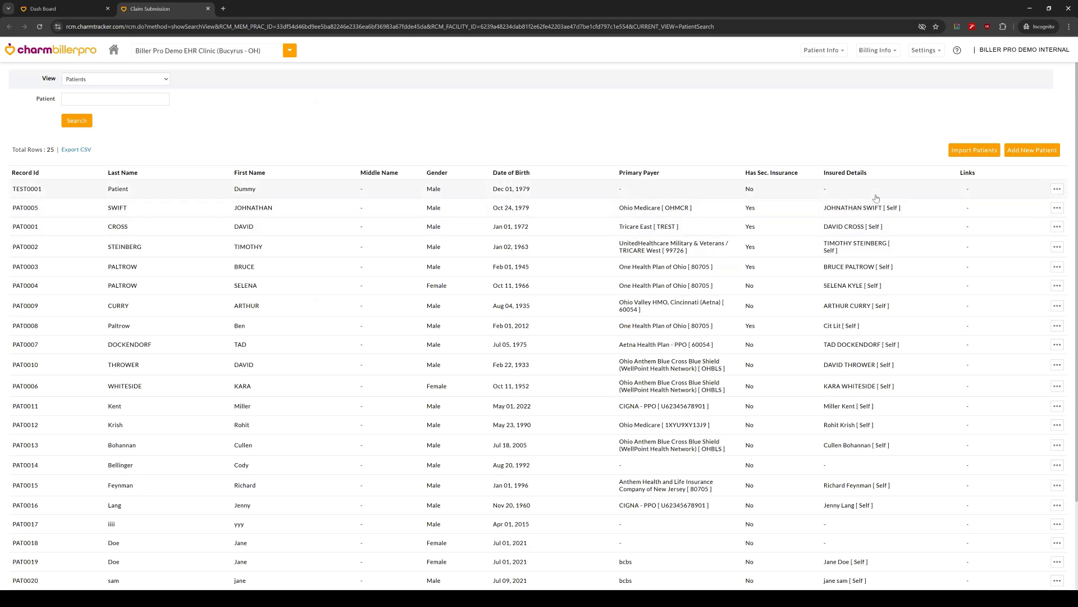
Step: Check the required CSV format for importing patients and close the import without selecting a file
{"action": "left_click", "coordinate": [1039, 152]}
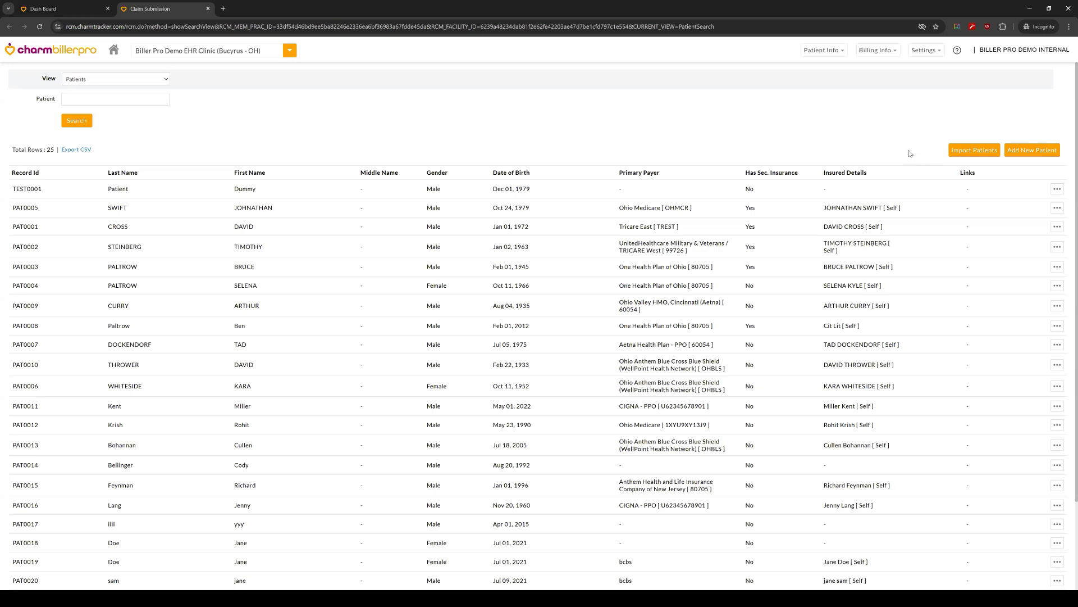
{"action": "left_click", "coordinate": [971, 151]}
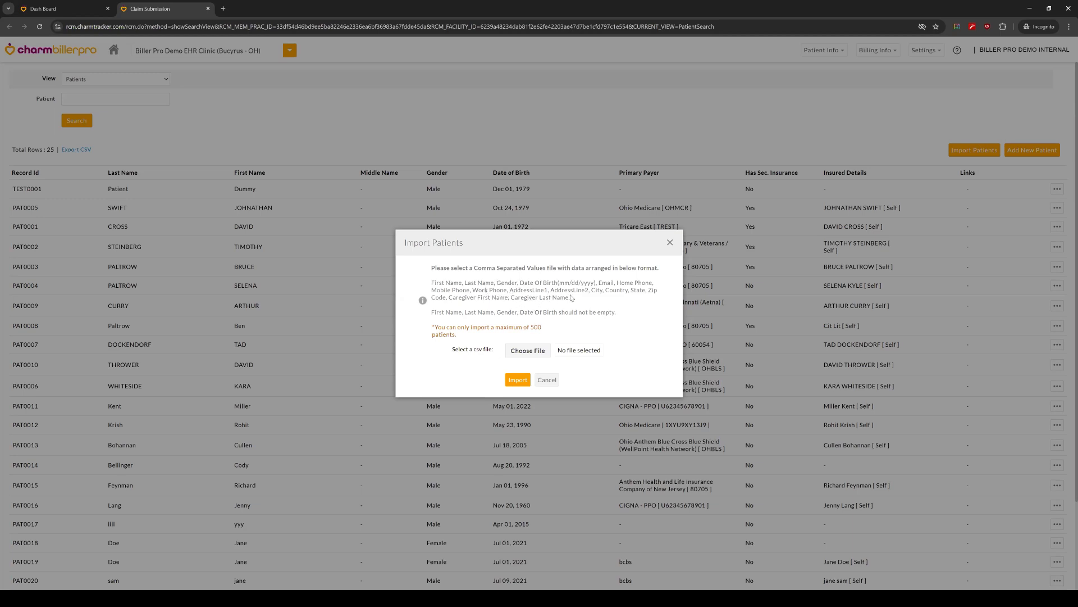
{"action": "left_click", "coordinate": [670, 243]}
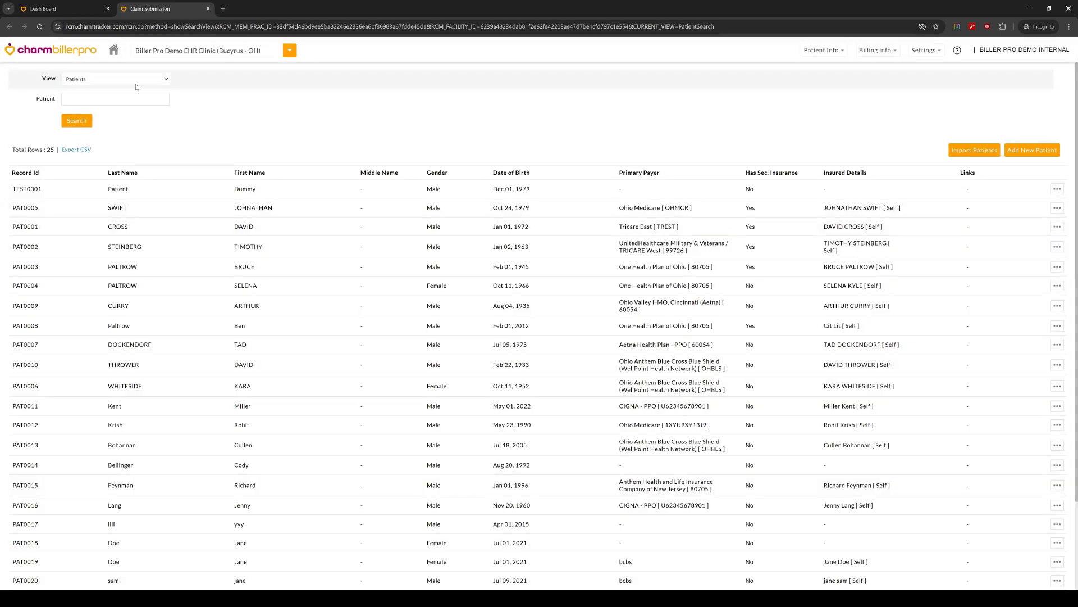
Step: Switch the view to Payers and look through the list of verified payers
{"action": "left_click", "coordinate": [135, 81]}
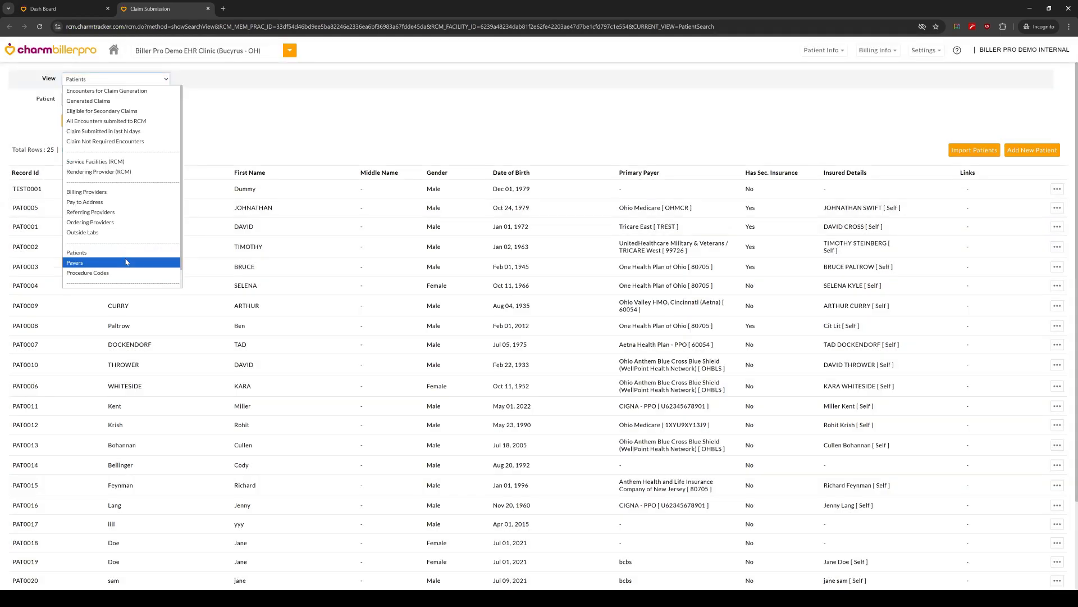
{"action": "key", "text": "Return"}
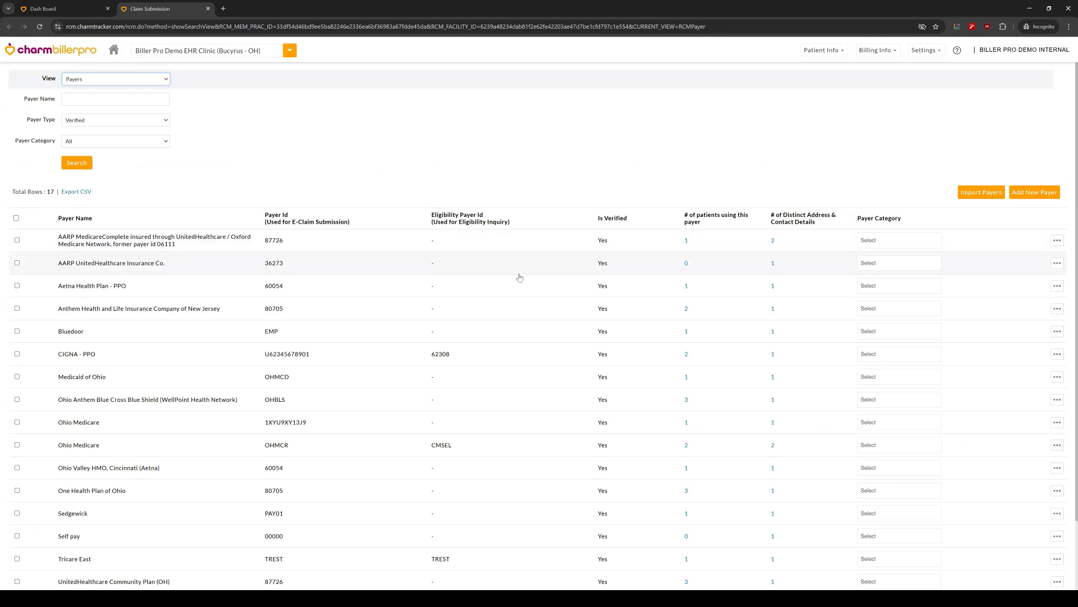
{"action": "scroll", "coordinate": [477, 273], "scroll_direction": "down", "scroll_amount": 2}
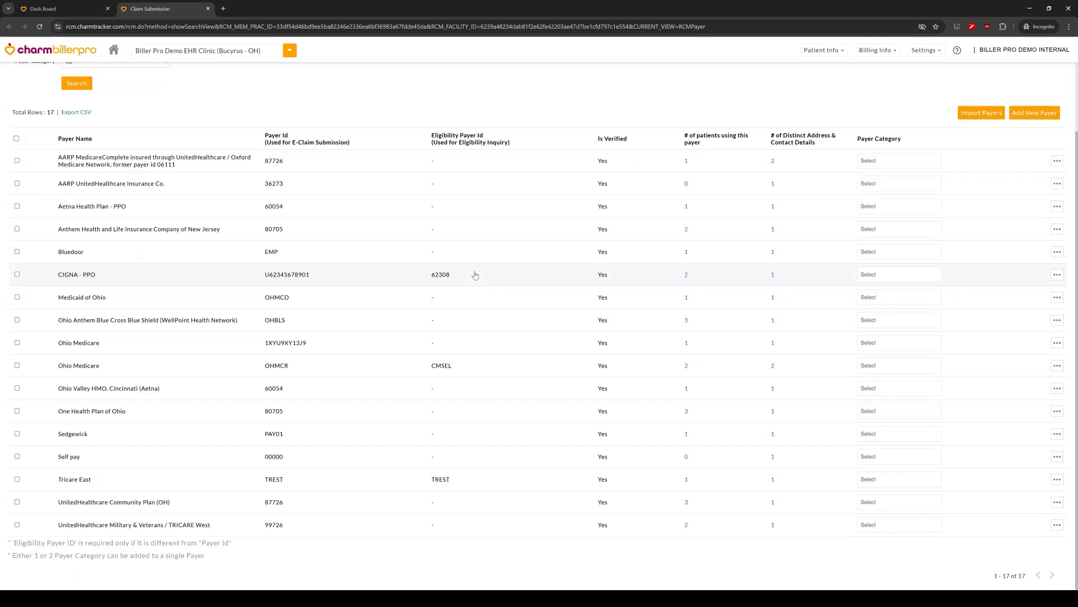
{"action": "scroll", "coordinate": [393, 298], "scroll_direction": "up", "scroll_amount": 2}
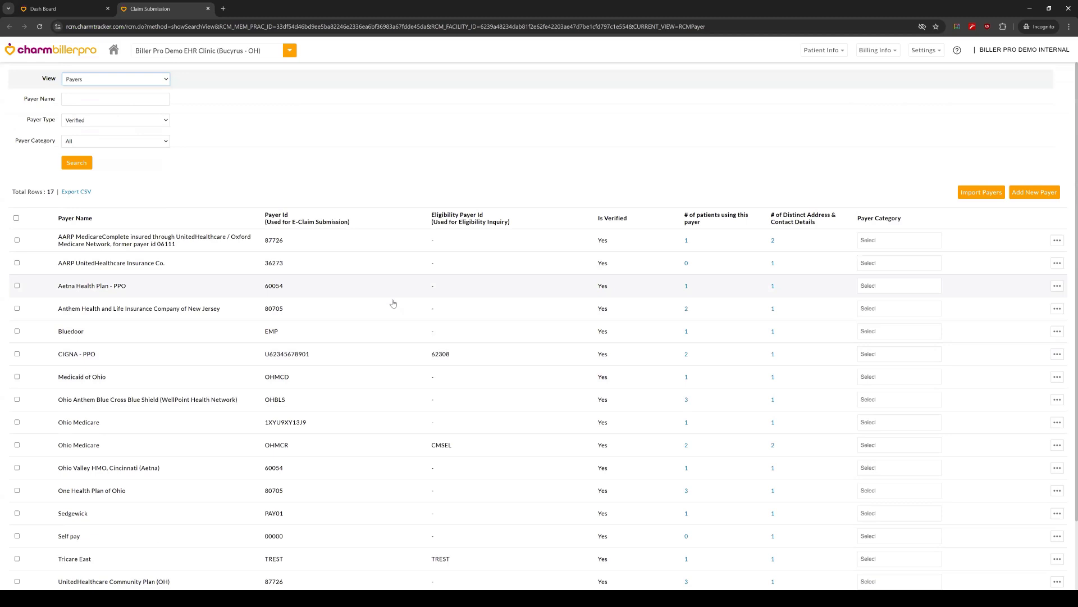
Step: Show the patients using the Ohio Medicare payer with payer ID OHMCR, and close that list
{"action": "scroll", "coordinate": [580, 260], "scroll_direction": "down", "scroll_amount": 2}
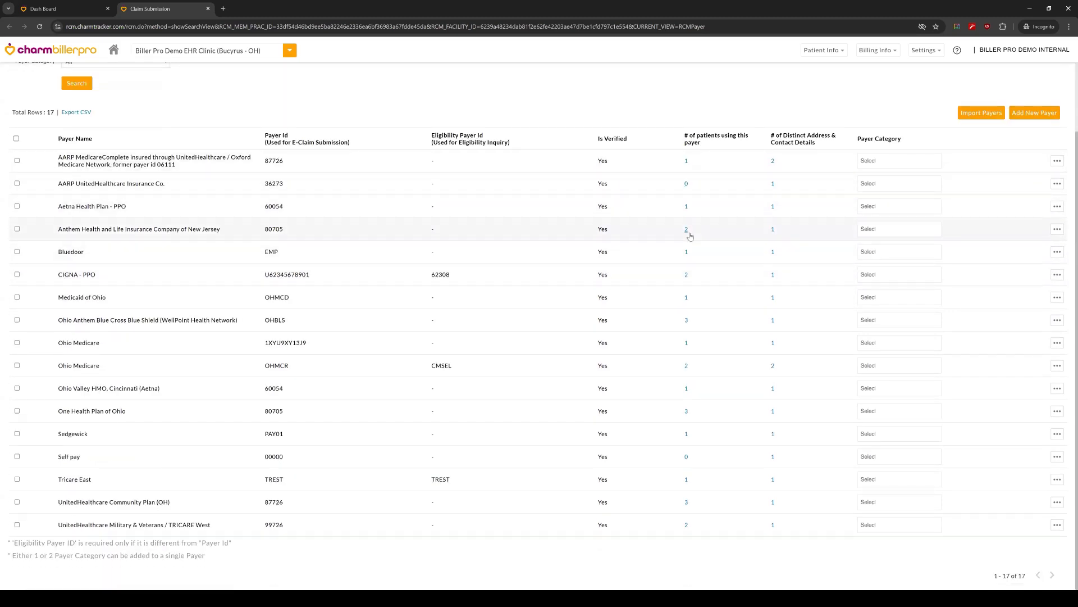
{"action": "left_click", "coordinate": [687, 365]}
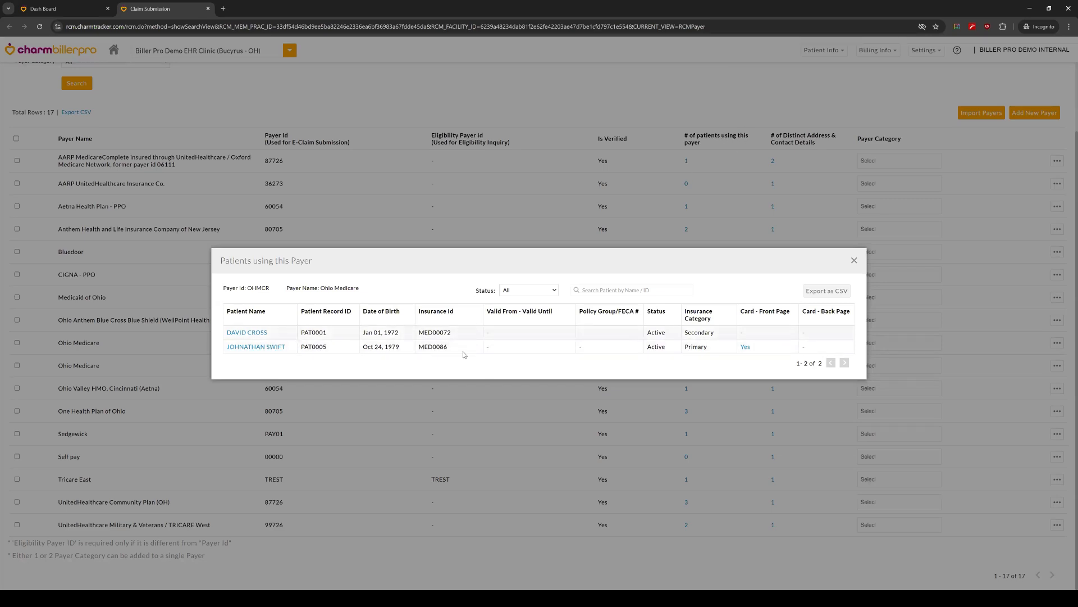
{"action": "left_click", "coordinate": [853, 259]}
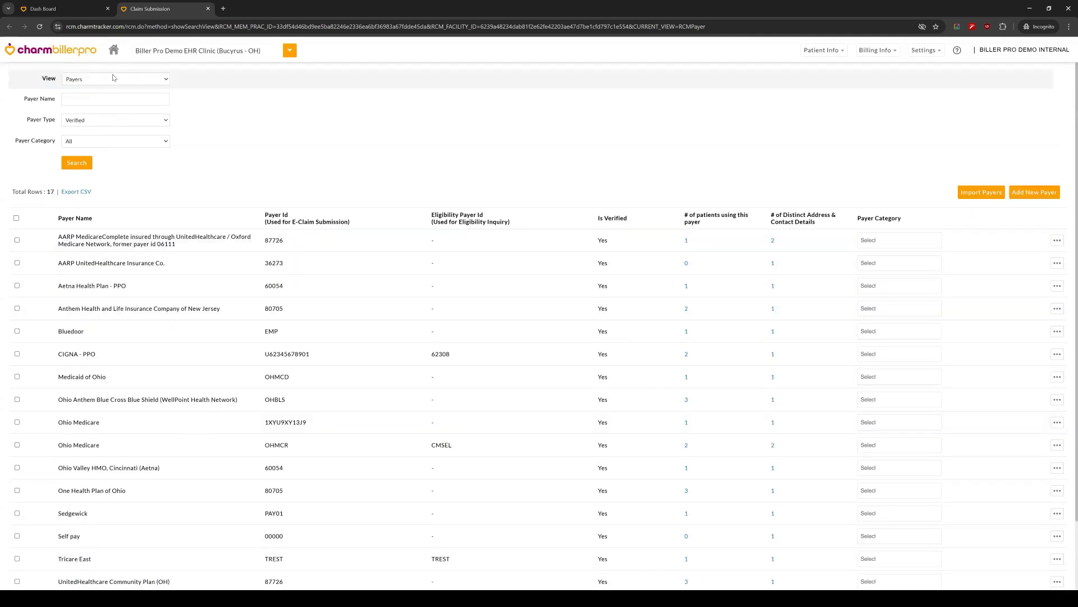
Step: Switch the view to Rendering Provider (RCM) and open the first listed provider's details for editing
{"action": "left_click", "coordinate": [113, 78]}
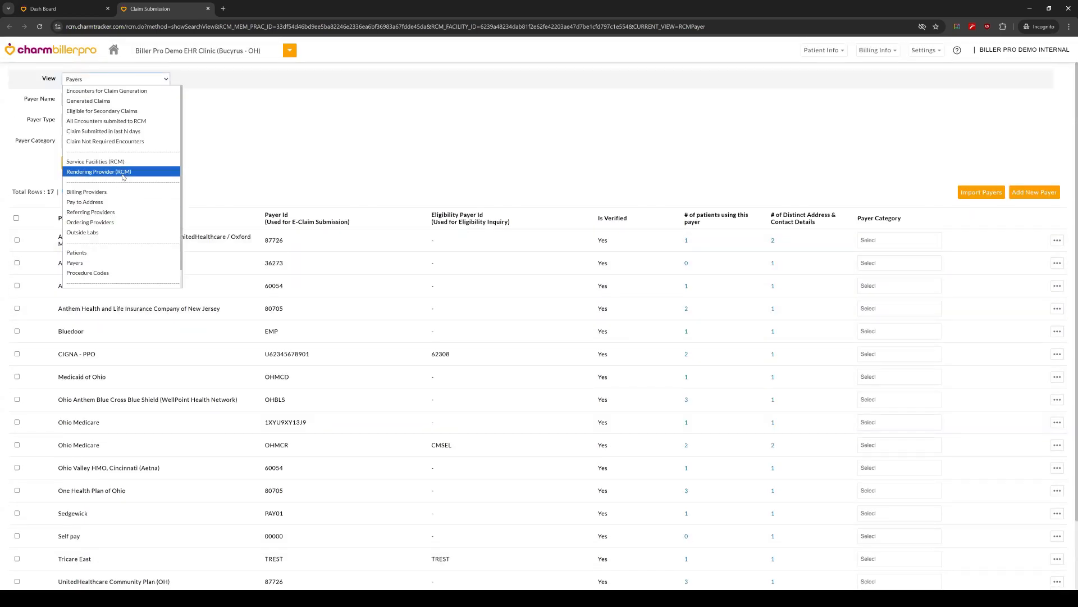
{"action": "scroll", "coordinate": [111, 275], "scroll_direction": "down", "scroll_amount": 1}
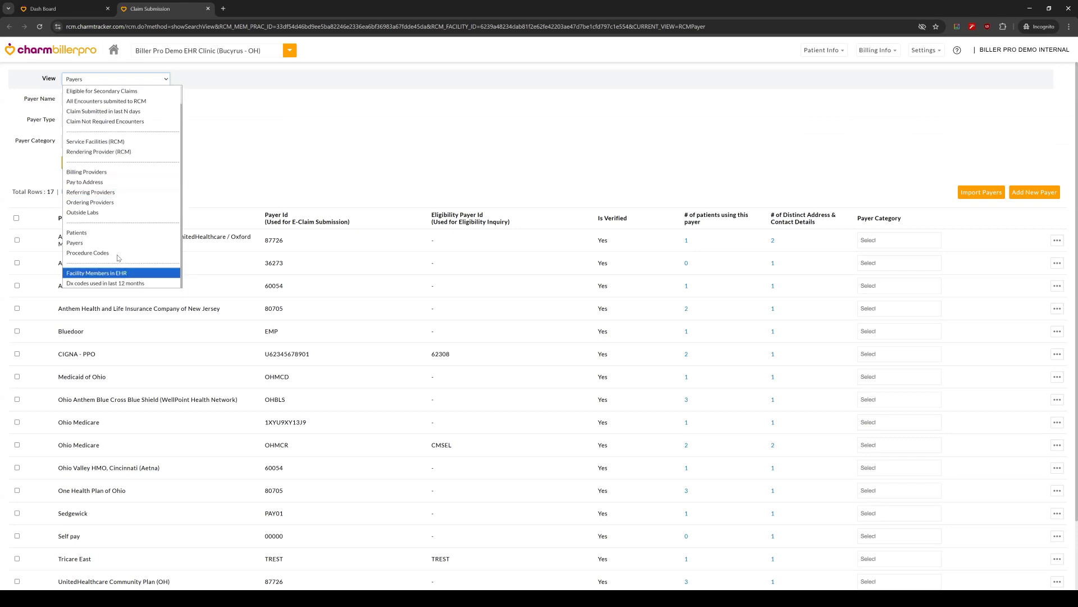
{"action": "left_click", "coordinate": [122, 152]}
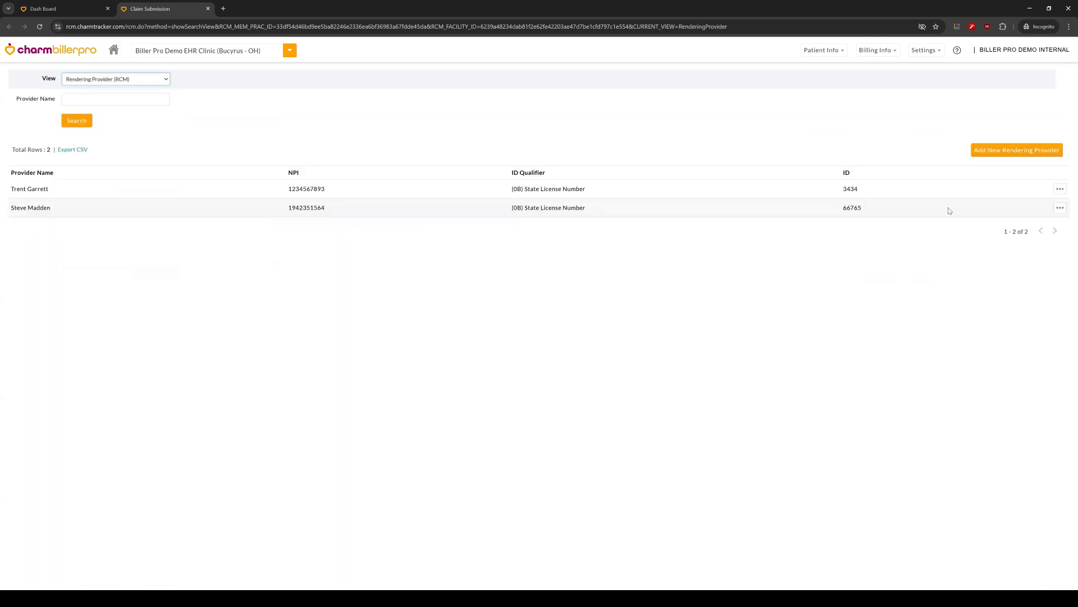
{"action": "left_click", "coordinate": [1060, 189]}
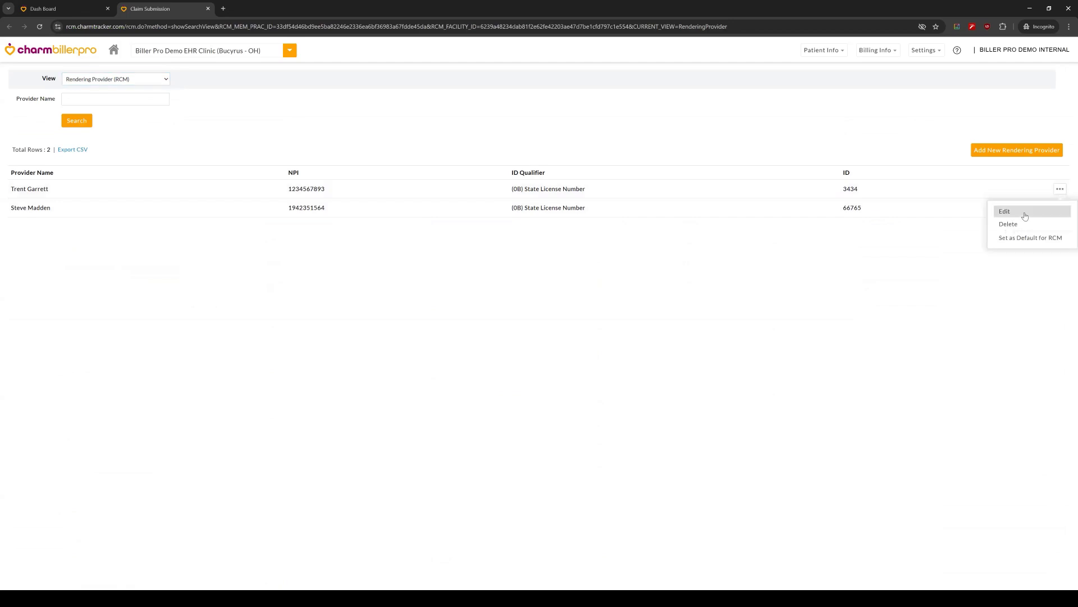
{"action": "left_click", "coordinate": [1001, 209]}
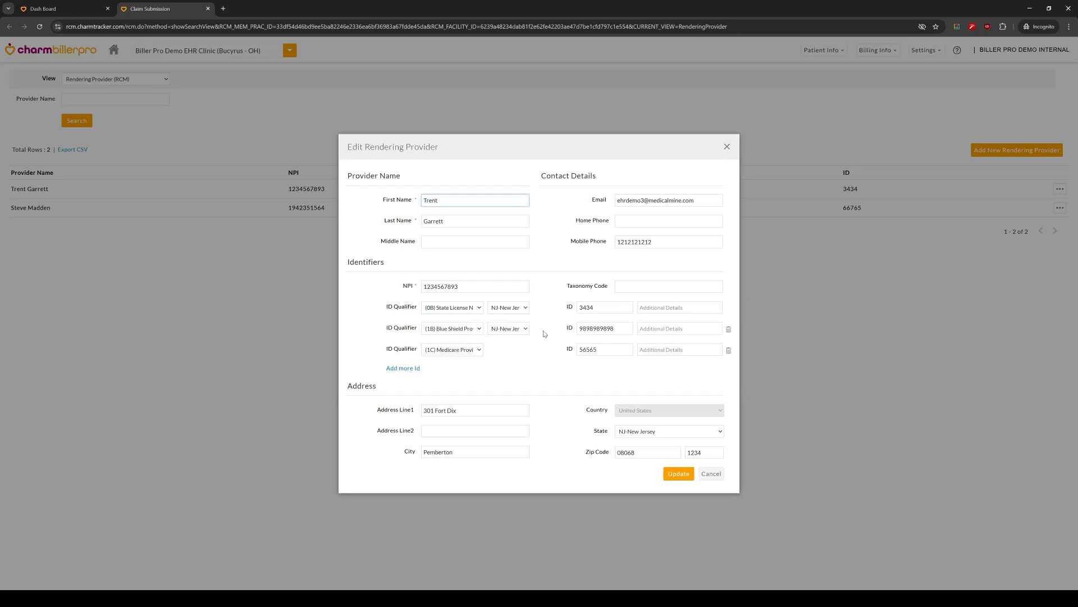
Step: Close the rendering provider's details without updating them, and switch the view to Encounters for Claim Generation
{"action": "left_click", "coordinate": [729, 147]}
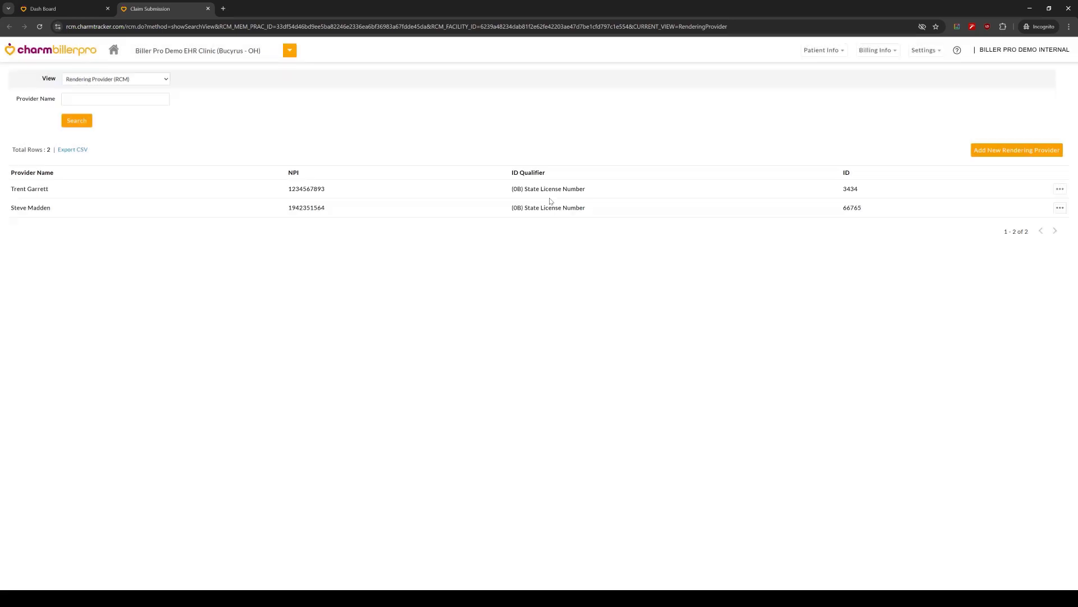
{"action": "left_click", "coordinate": [148, 83]}
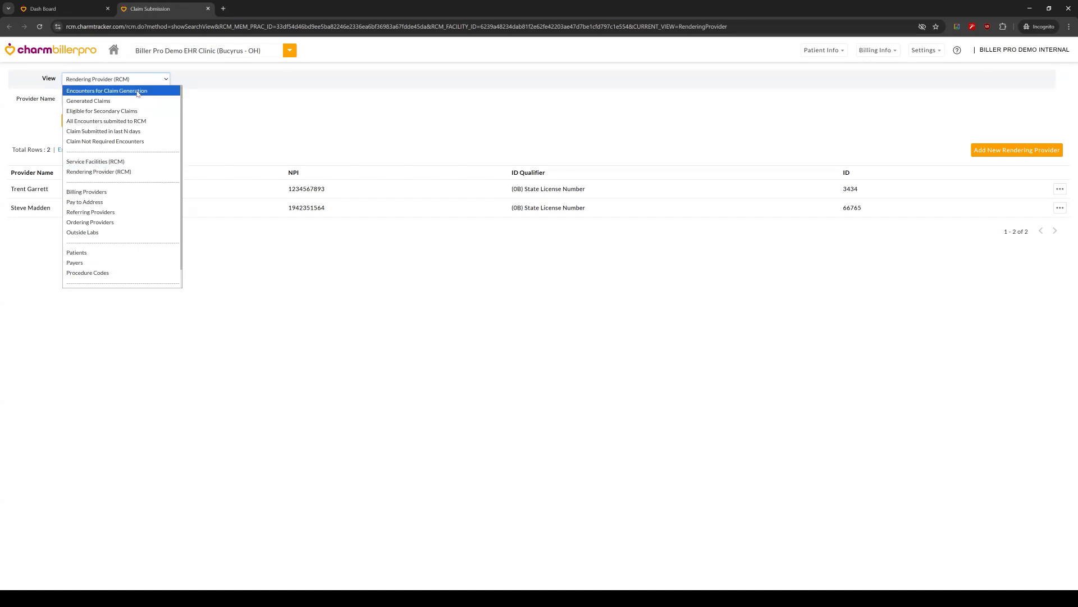
{"action": "left_click", "coordinate": [112, 93]}
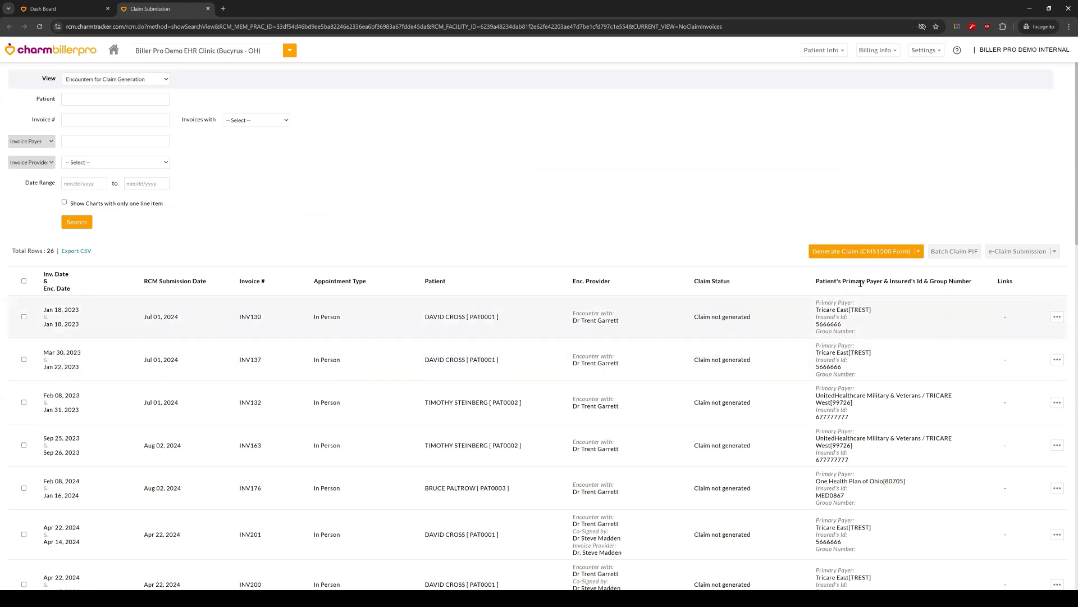
Step: Open a blank CMS1500 claim form and look through its sections from patient details to EClaim - Miscellaneous Details
{"action": "left_click", "coordinate": [854, 253]}
{"action": "left_click", "coordinate": [1030, 75]}
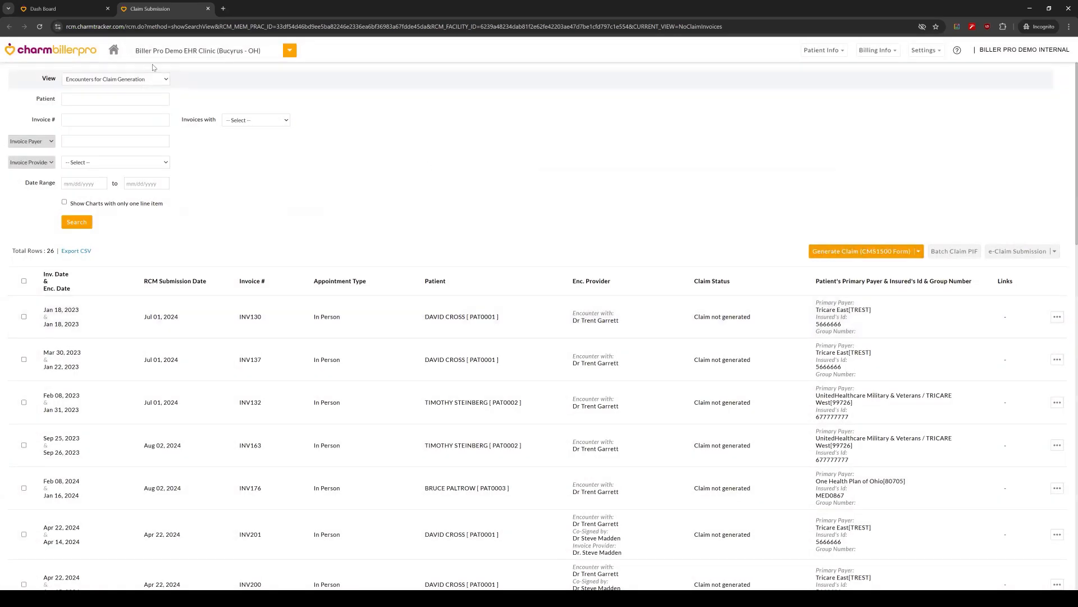
{"action": "left_click", "coordinate": [882, 254]}
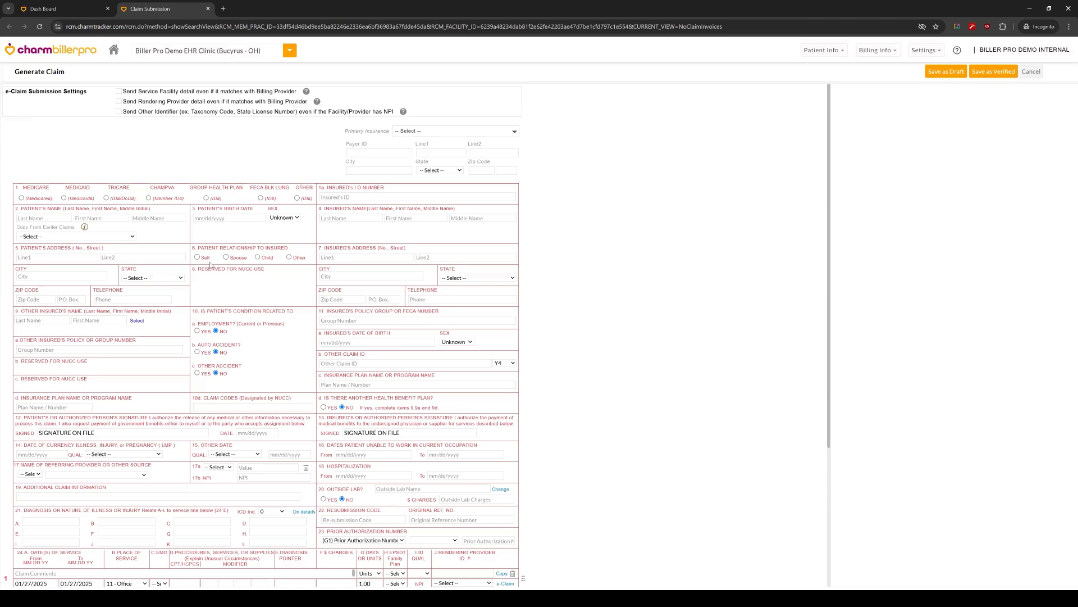
{"action": "scroll", "coordinate": [232, 331], "scroll_direction": "down", "scroll_amount": 3}
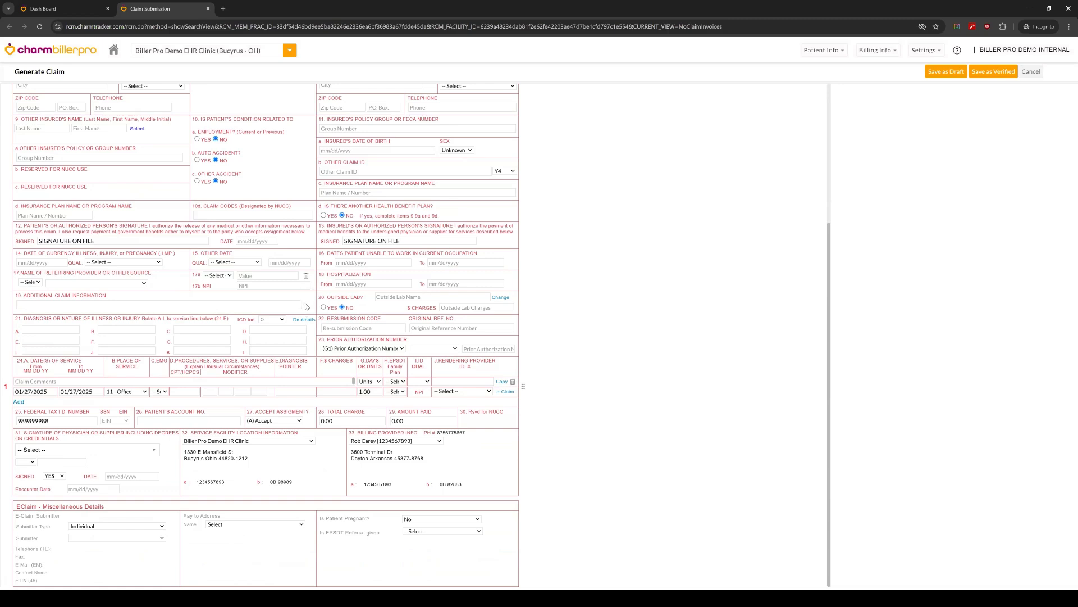
{"action": "scroll", "coordinate": [143, 239], "scroll_direction": "up", "scroll_amount": 2}
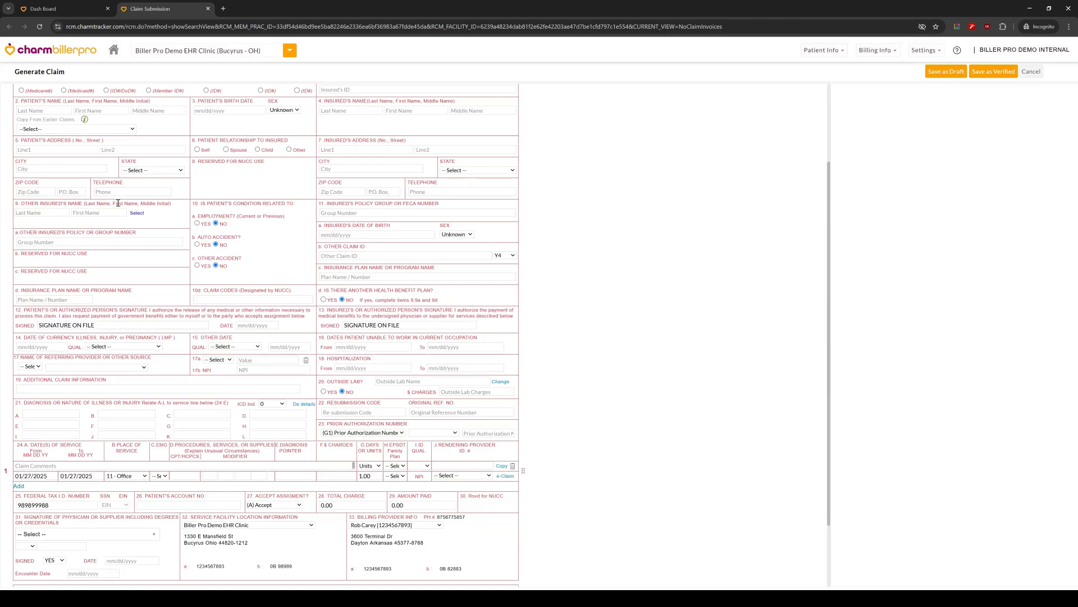
Step: Fill the claim's patient and insured details by looking up an existing patient by last name
{"action": "scroll", "coordinate": [118, 203], "scroll_direction": "up", "scroll_amount": 1}
{"action": "left_click", "coordinate": [45, 155]}
{"action": "type", "text": "cro"}
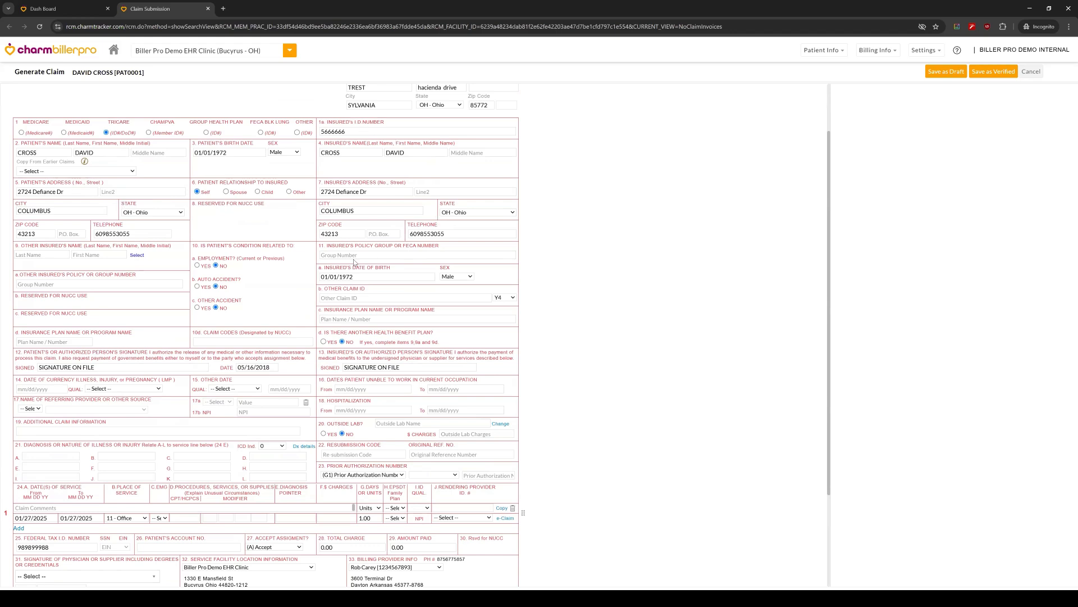
Step: Select the first rendering provider as the signing physician in box 31 and accept the resulting prompt
{"action": "scroll", "coordinate": [363, 267], "scroll_direction": "down", "scroll_amount": 2}
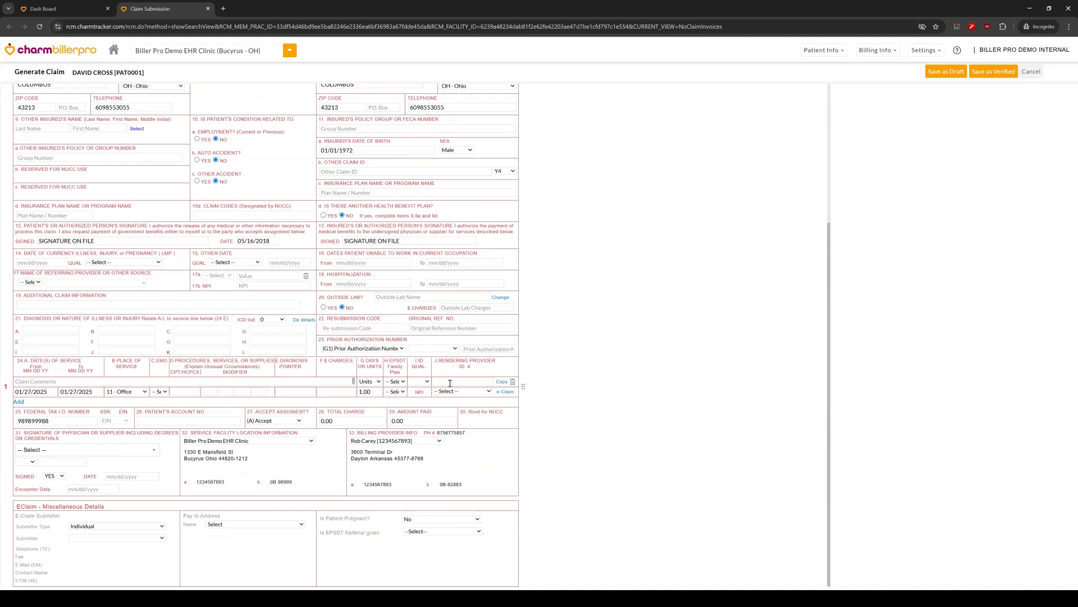
{"action": "left_click", "coordinate": [77, 451]}
{"action": "left_click", "coordinate": [59, 490]}
{"action": "left_click", "coordinate": [575, 79]}
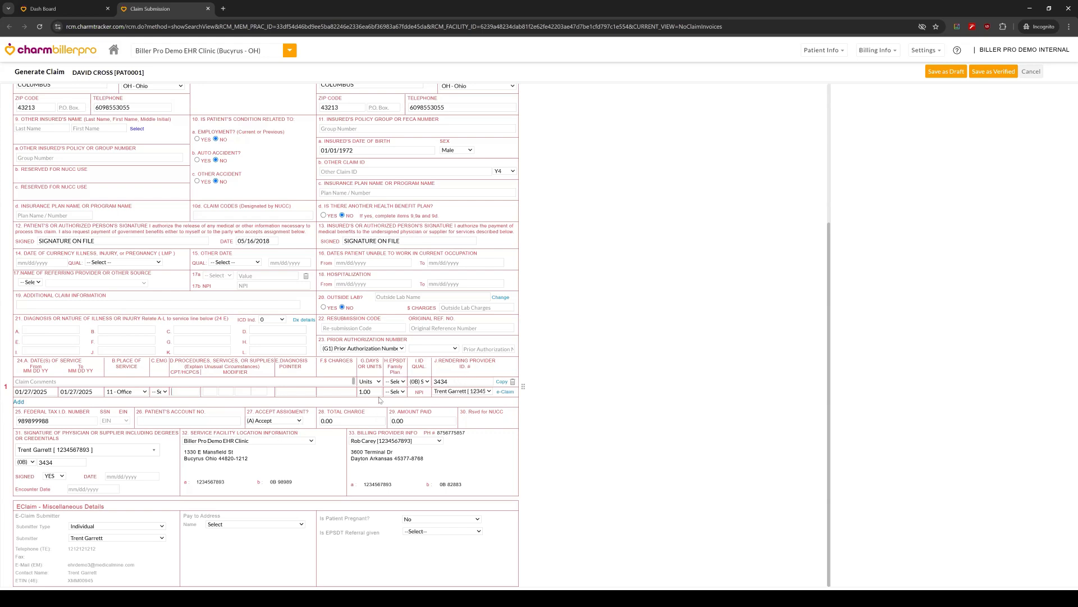
Step: Review the filled claim form and discard it without saving
{"action": "scroll", "coordinate": [596, 325], "scroll_direction": "up", "scroll_amount": 4}
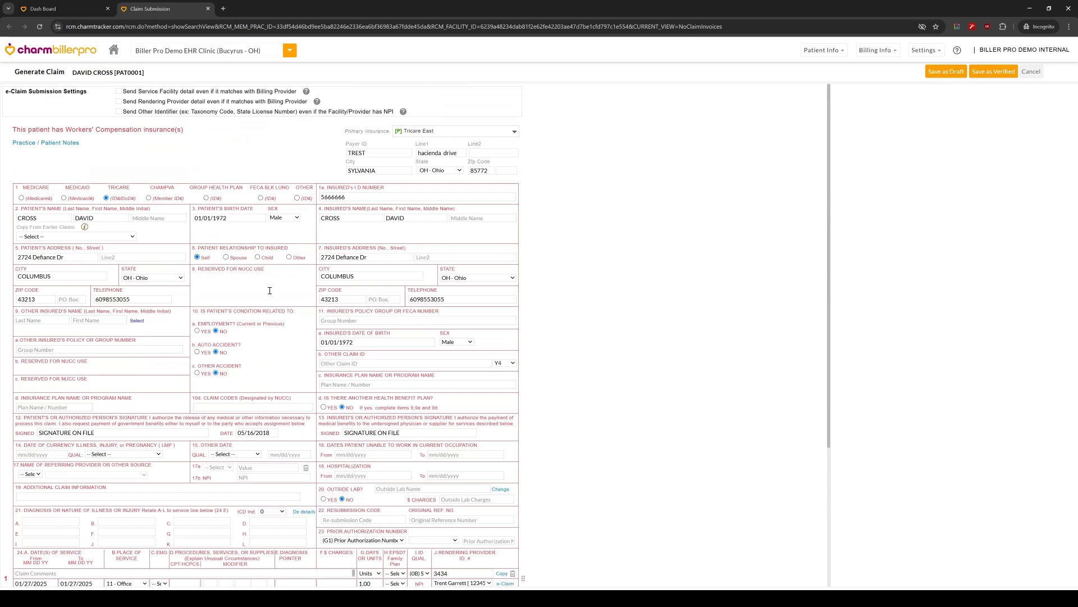
{"action": "scroll", "coordinate": [273, 289], "scroll_direction": "down", "scroll_amount": 3}
{"action": "scroll", "coordinate": [310, 325], "scroll_direction": "down", "scroll_amount": 1}
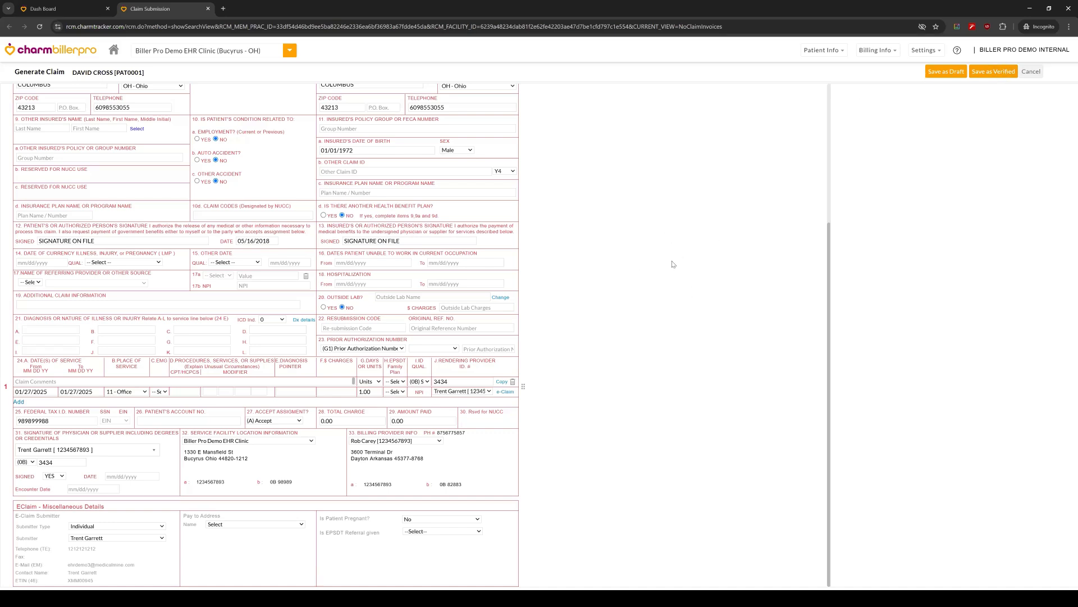
{"action": "left_click", "coordinate": [1030, 73]}
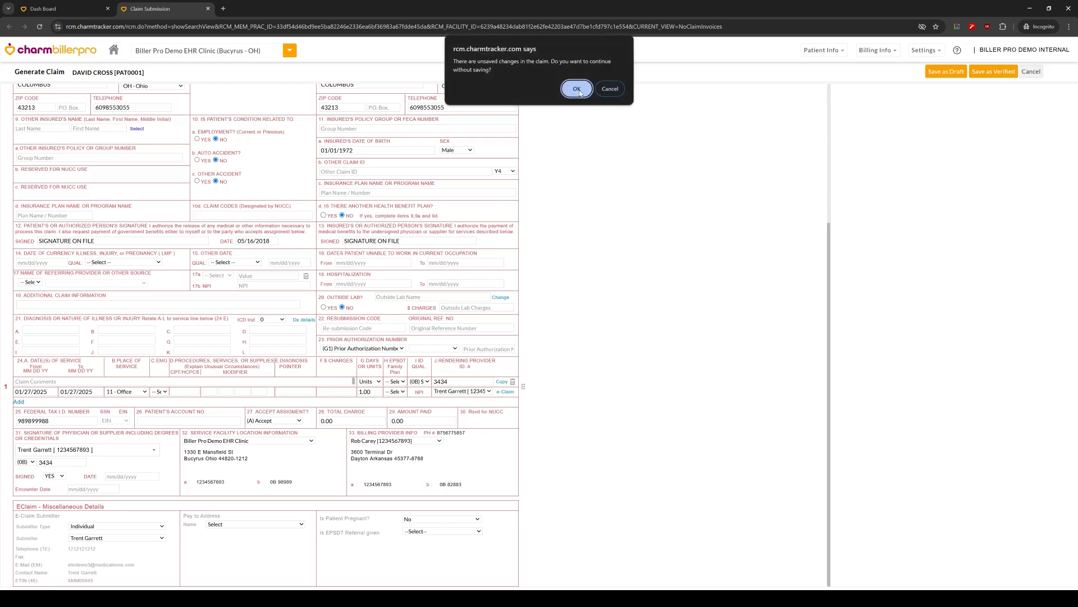
{"action": "key", "text": "Return"}
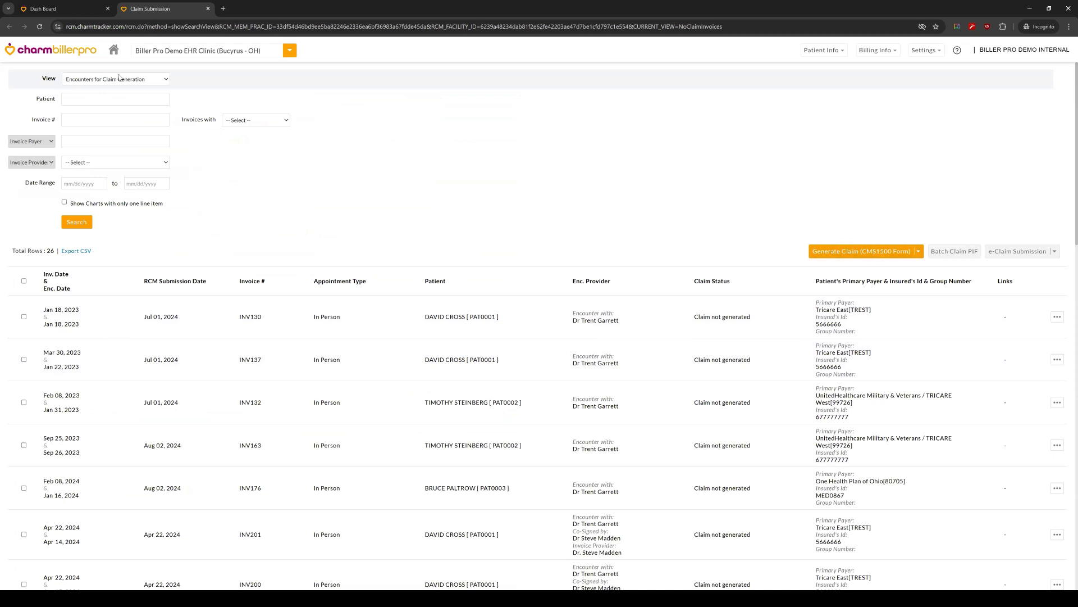
Step: Switch the view to Generated Claims, review the claims listed under e-Claim Submission, and close that list without submitting
{"action": "left_click", "coordinate": [119, 78]}
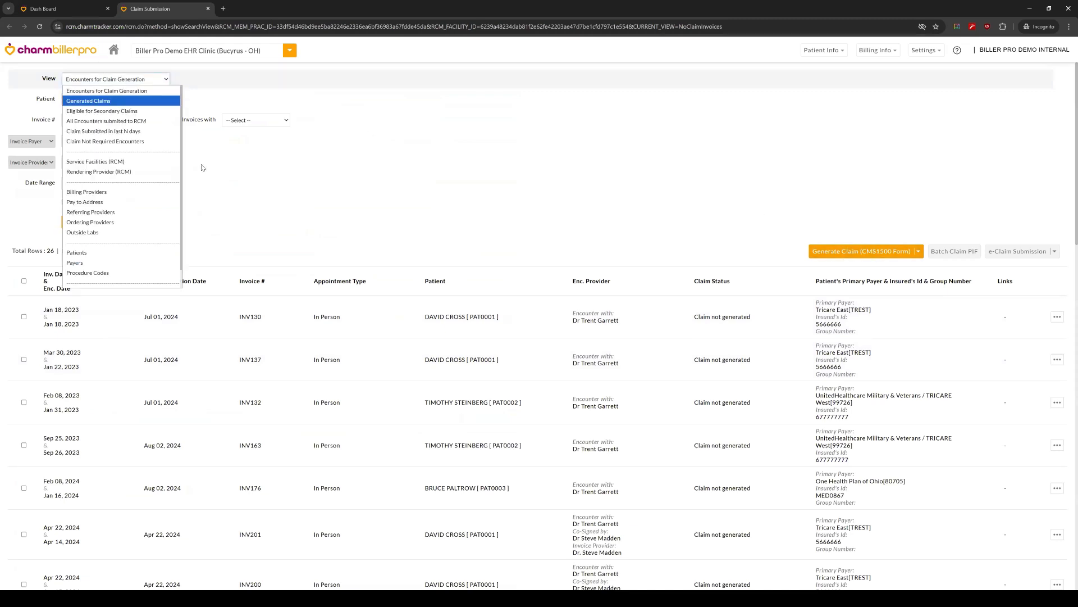
{"action": "left_click", "coordinate": [129, 103]}
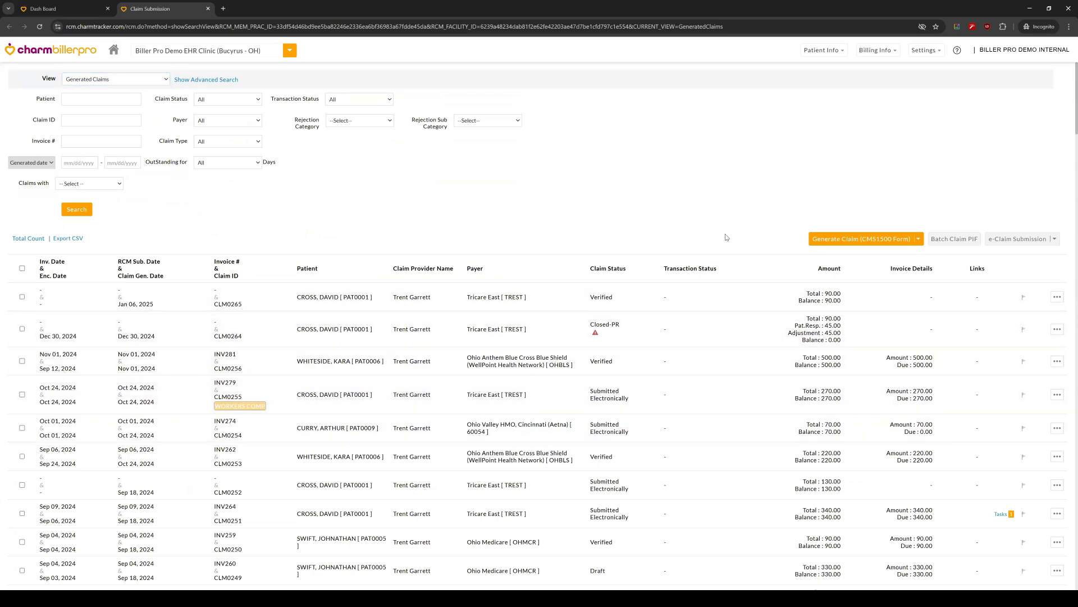
{"action": "left_click", "coordinate": [1031, 242]}
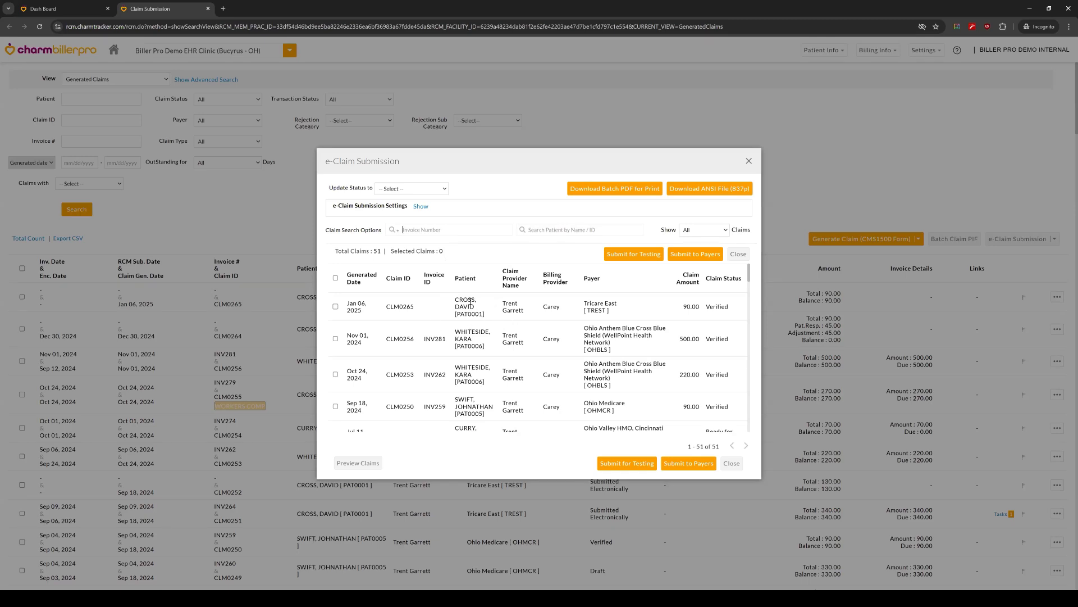
{"action": "scroll", "coordinate": [733, 369], "scroll_direction": "down", "scroll_amount": 1}
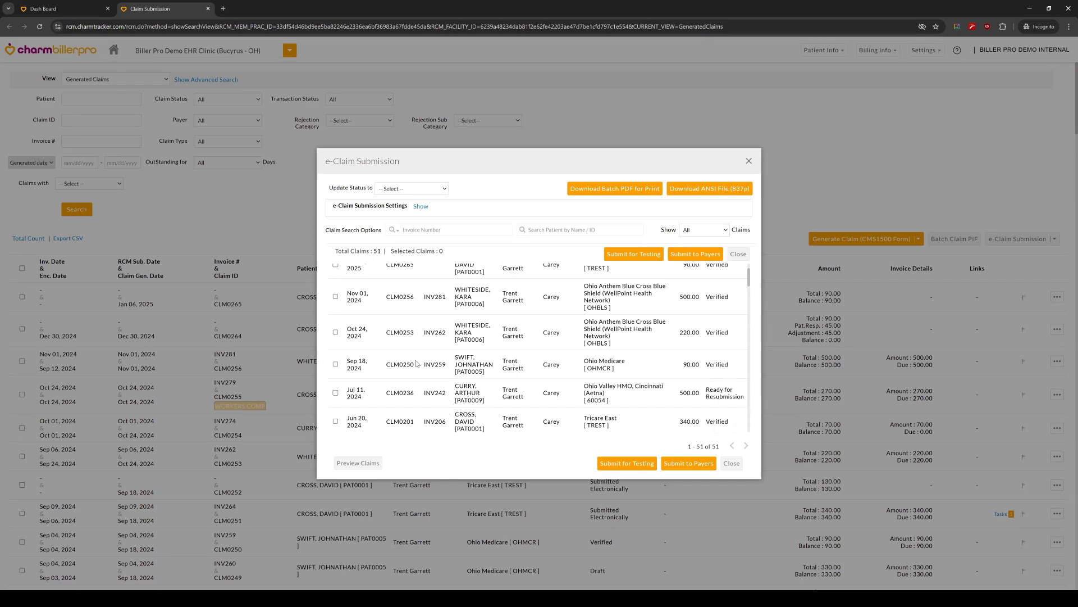
{"action": "scroll", "coordinate": [391, 314], "scroll_direction": "up", "scroll_amount": 1}
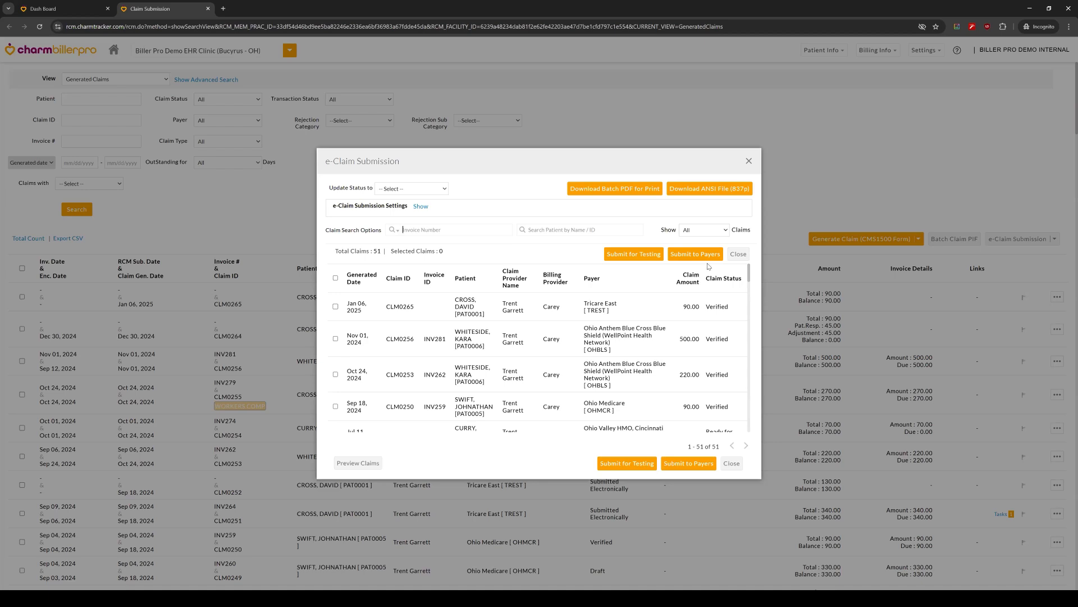
{"action": "left_click", "coordinate": [733, 257]}
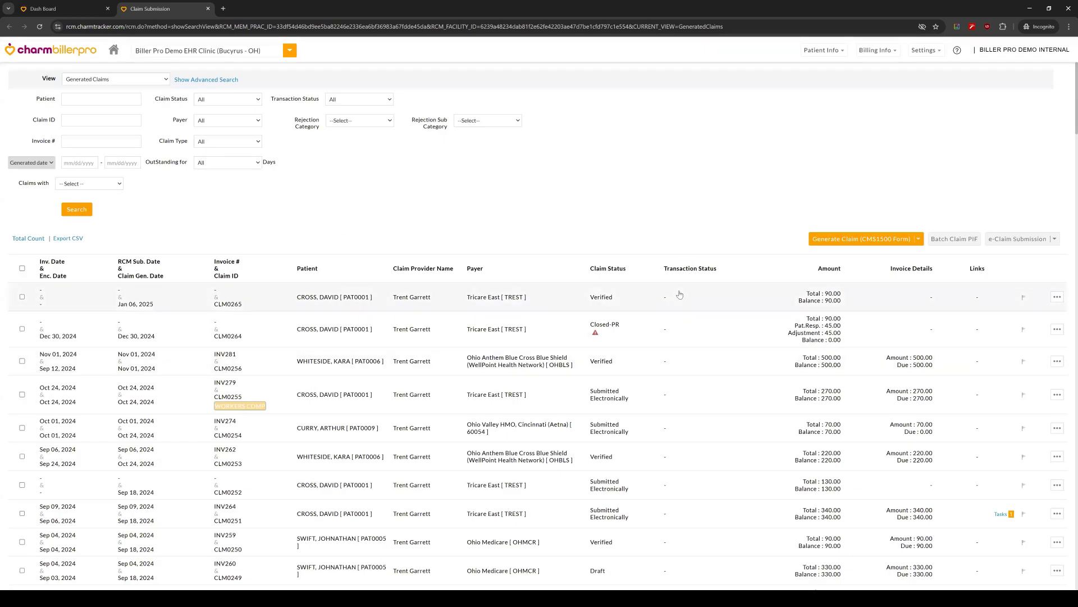
Step: Find the Ohio Medicare claim with transaction status Rejected by Payer, view its transaction history, and close it
{"action": "scroll", "coordinate": [694, 292], "scroll_direction": "down", "scroll_amount": 3}
{"action": "scroll", "coordinate": [688, 290], "scroll_direction": "up", "scroll_amount": 2}
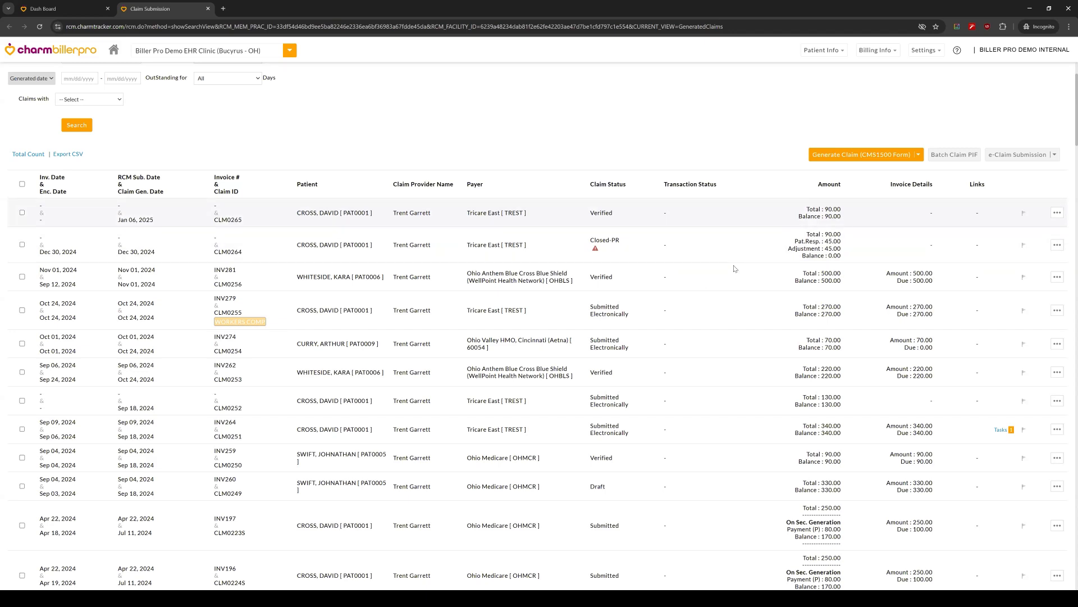
{"action": "scroll", "coordinate": [679, 256], "scroll_direction": "down", "scroll_amount": 10}
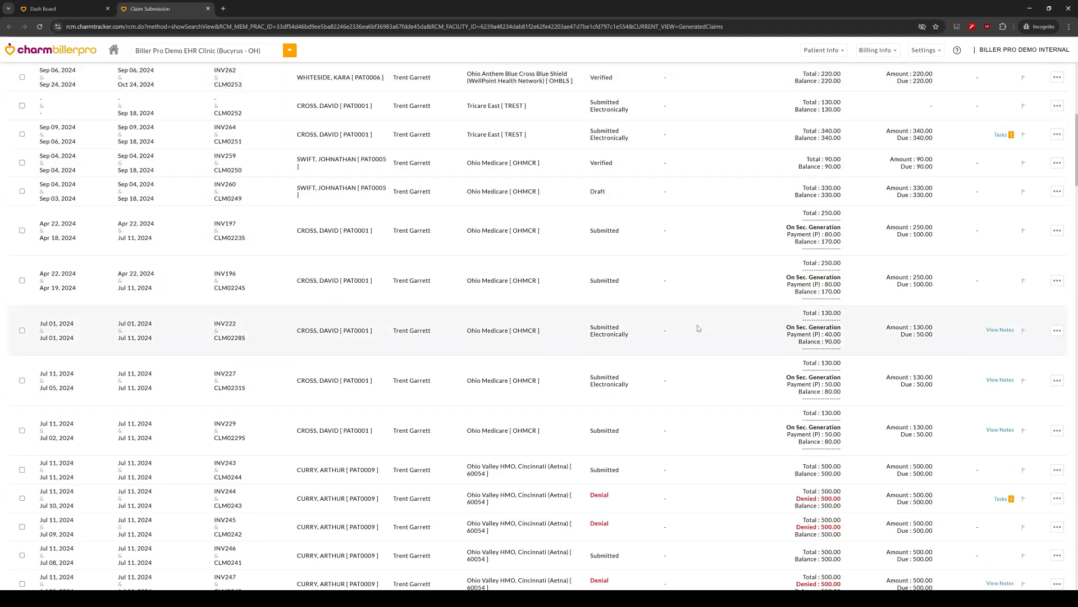
{"action": "scroll", "coordinate": [712, 354], "scroll_direction": "down", "scroll_amount": 5}
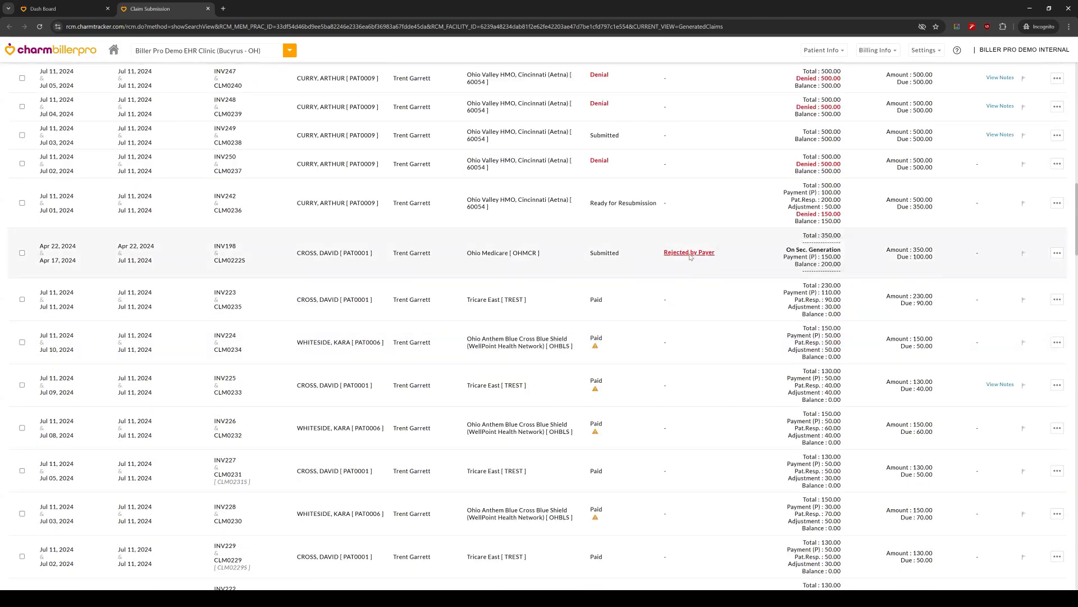
{"action": "mouse_move", "coordinate": [693, 258]}
{"action": "left_click", "coordinate": [700, 253]}
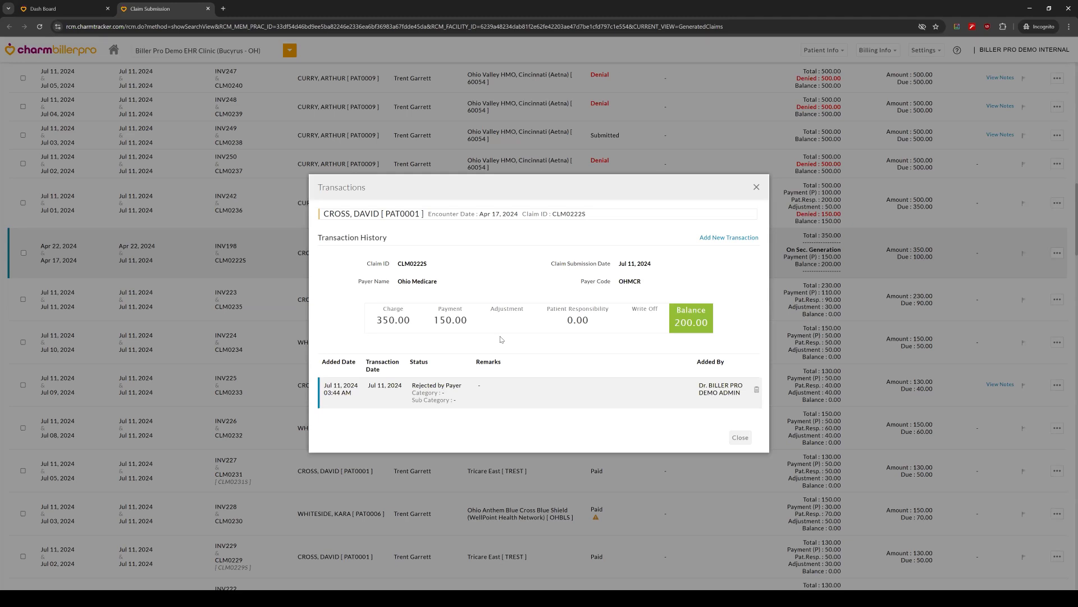
{"action": "left_click", "coordinate": [757, 189]}
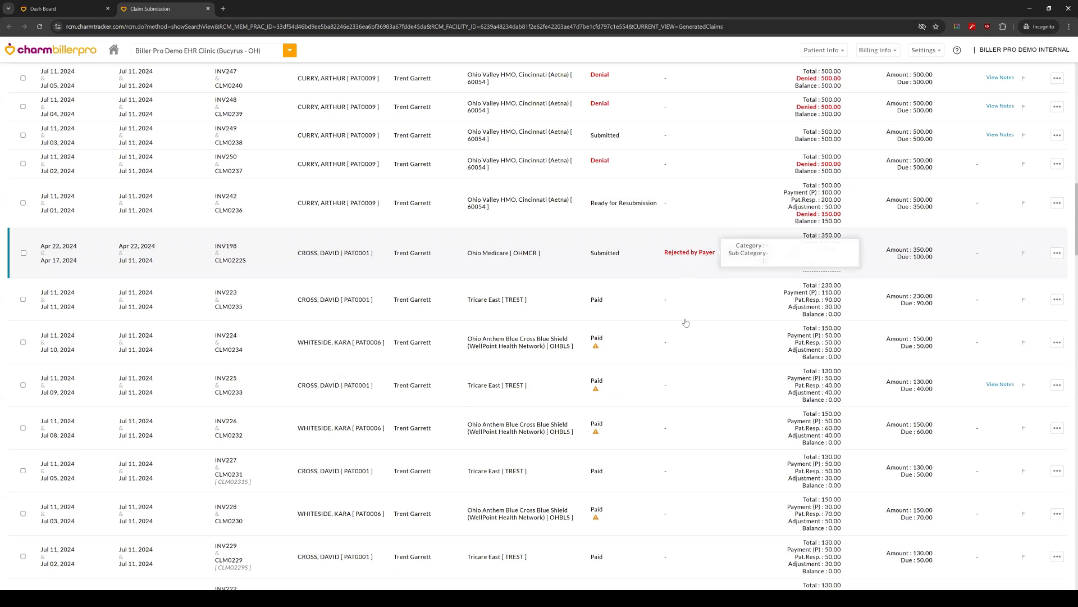
Step: Reopen e-Claim Submission to check its testing, payer submission and ANSI File (837p) download options, and close it without submitting
{"action": "scroll", "coordinate": [686, 256], "scroll_direction": "up", "scroll_amount": 8}
{"action": "scroll", "coordinate": [685, 325], "scroll_direction": "up", "scroll_amount": 8}
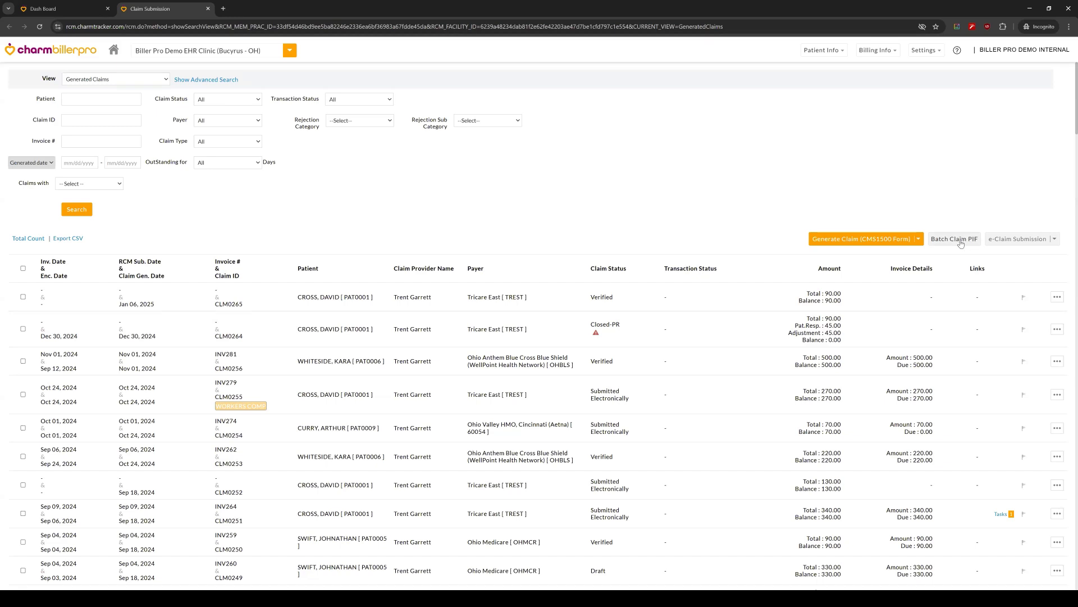
{"action": "left_click", "coordinate": [1018, 240]}
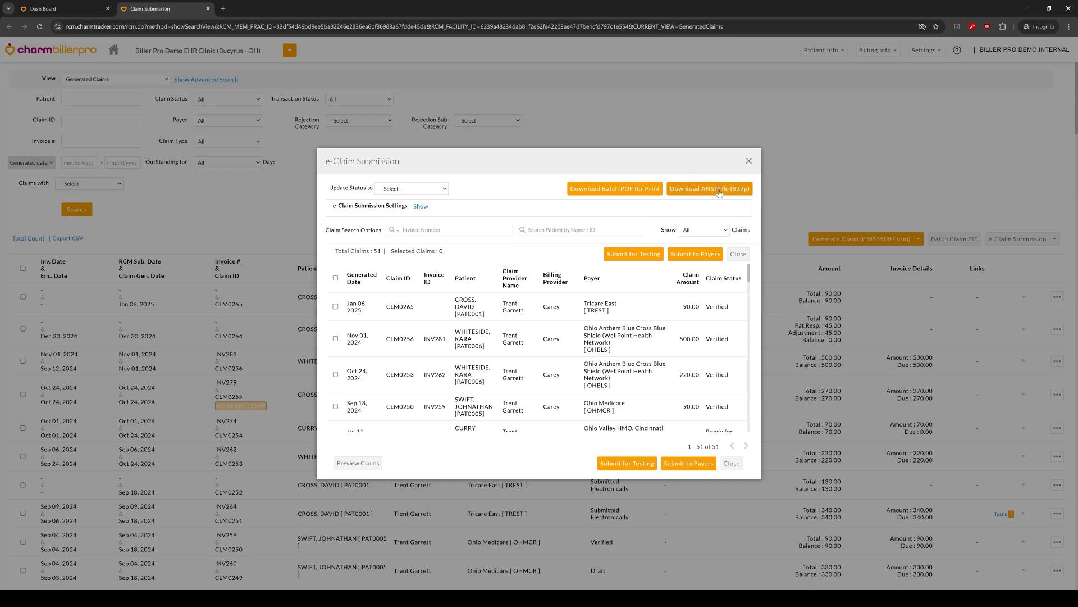
{"action": "left_click", "coordinate": [749, 162]}
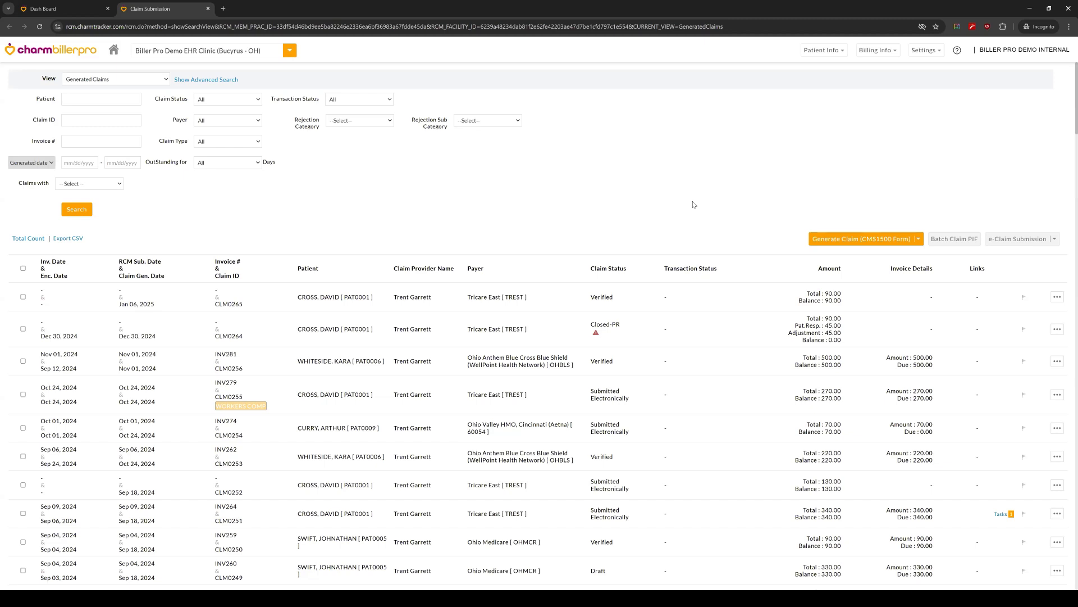
Step: Switch the view to Patients, show the Insurance Eligibility form for the fifth listed patient, and close it without checking eligibility
{"action": "left_click", "coordinate": [145, 82]}
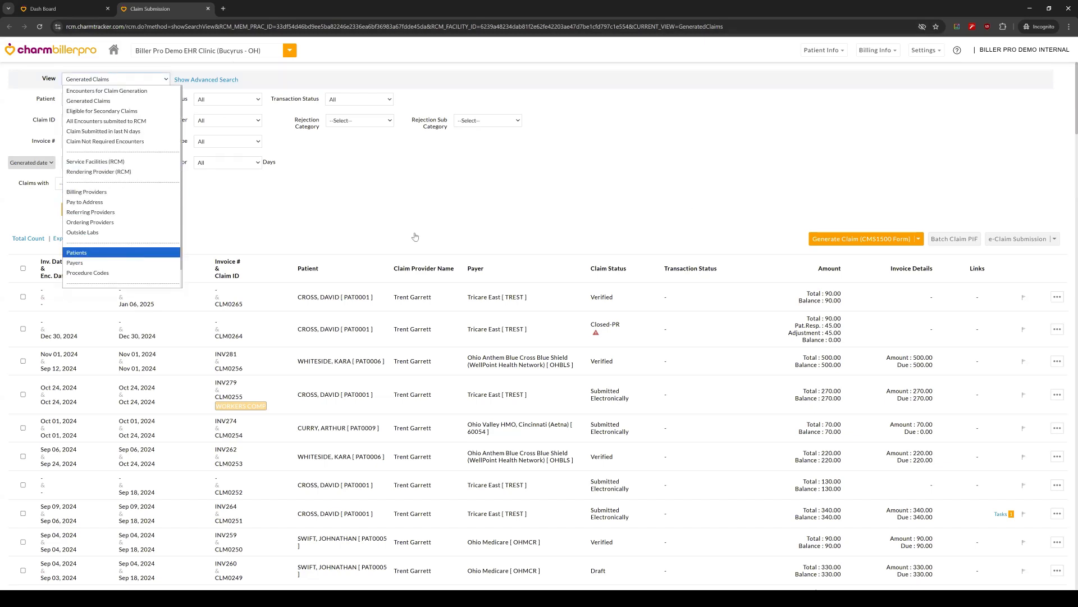
{"action": "left_click", "coordinate": [141, 256]}
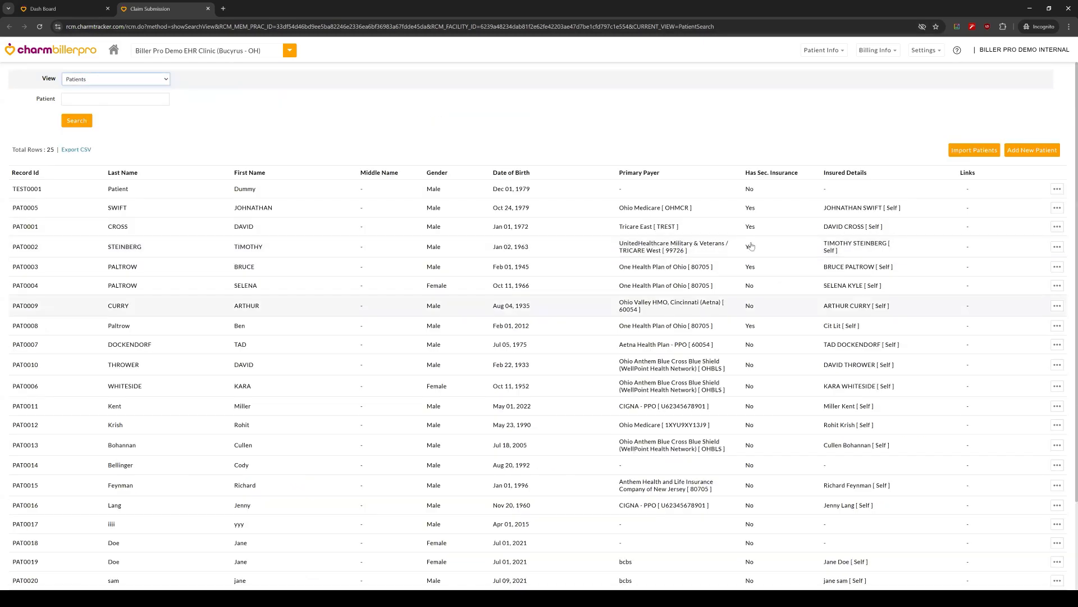
{"action": "left_click", "coordinate": [1057, 267]}
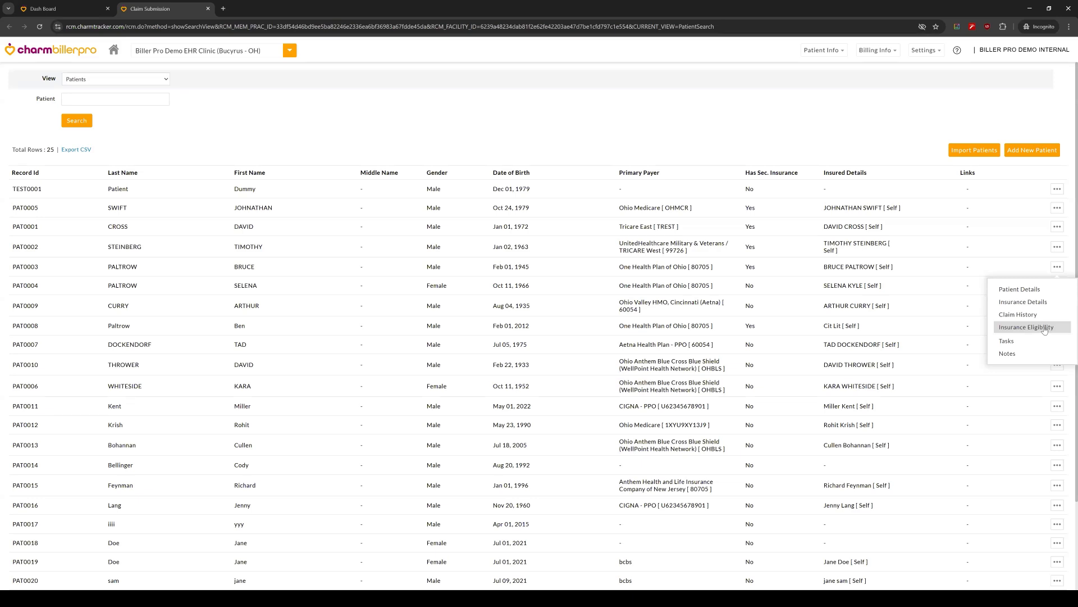
{"action": "left_click", "coordinate": [1045, 329]}
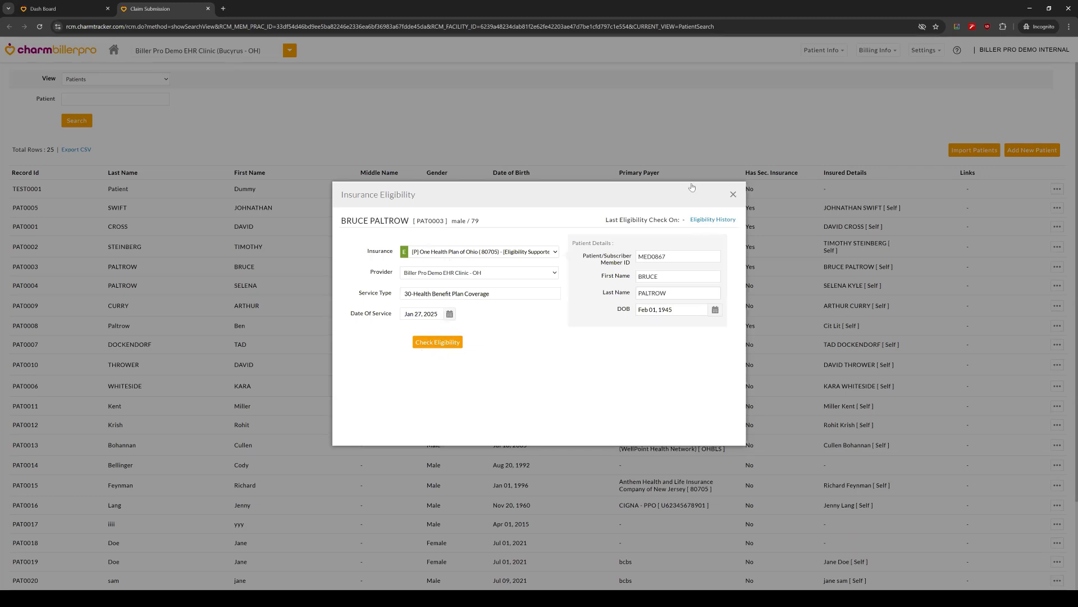
{"action": "left_click", "coordinate": [733, 195]}
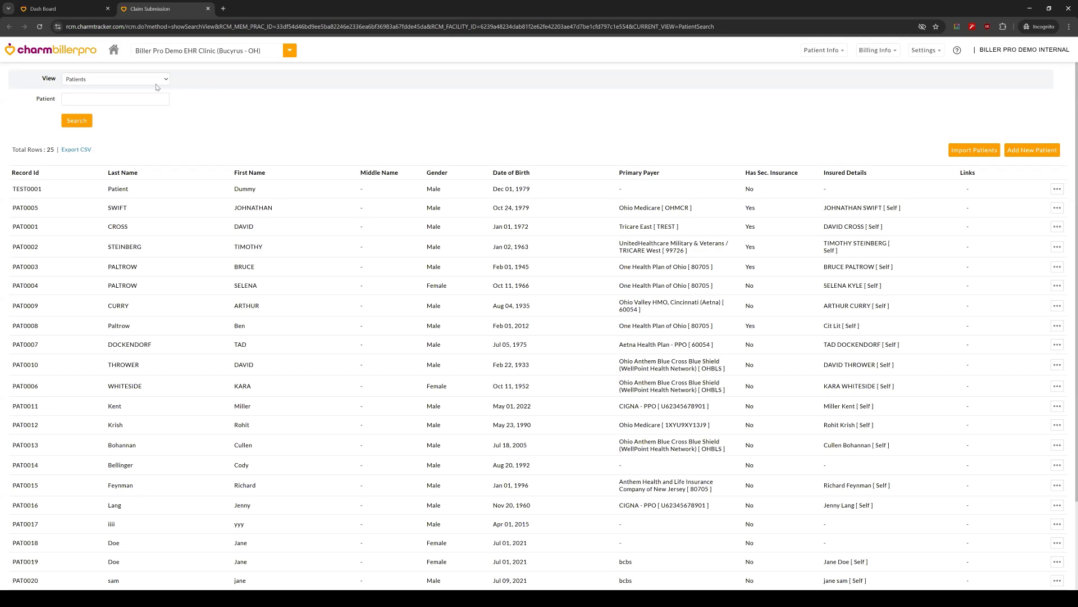
Step: Switch the view back to Generated Claims, and close the Claim Submission page to return to the dashboard
{"action": "left_click", "coordinate": [141, 83]}
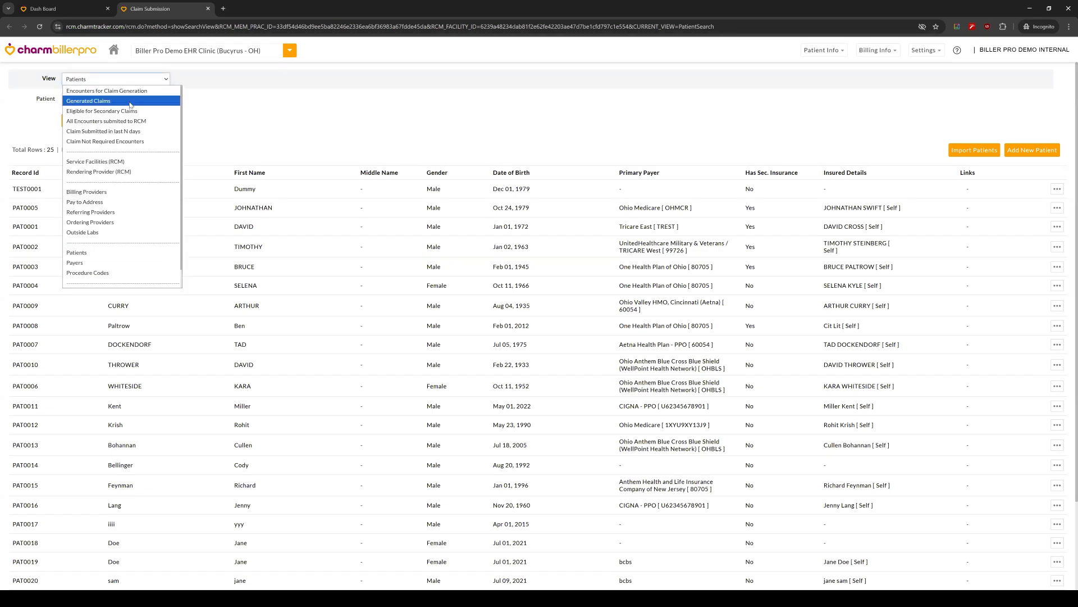
{"action": "left_click", "coordinate": [130, 103]}
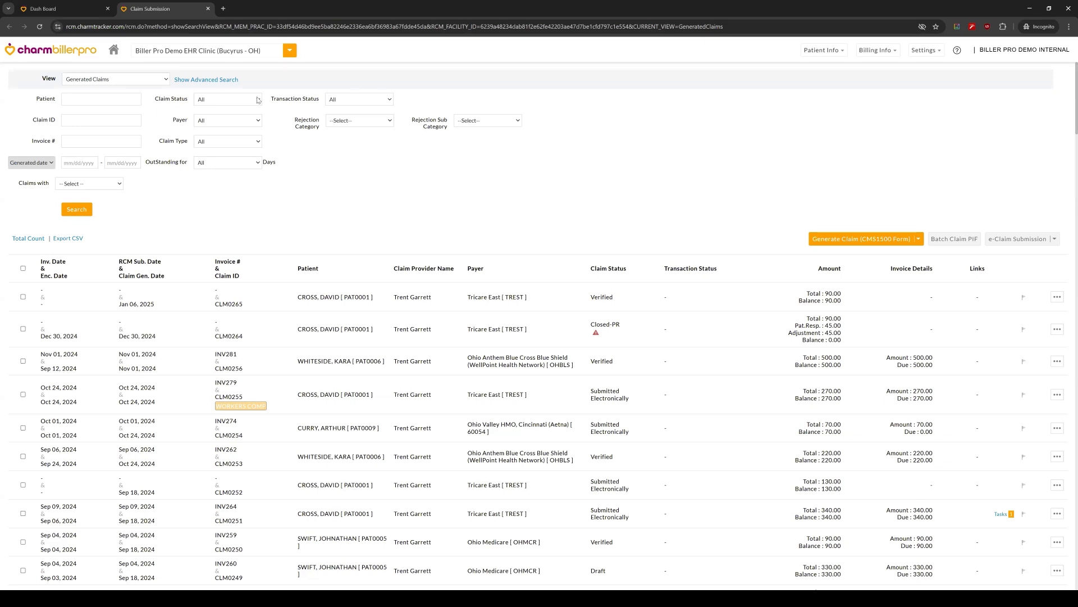
{"action": "left_click", "coordinate": [209, 8]}
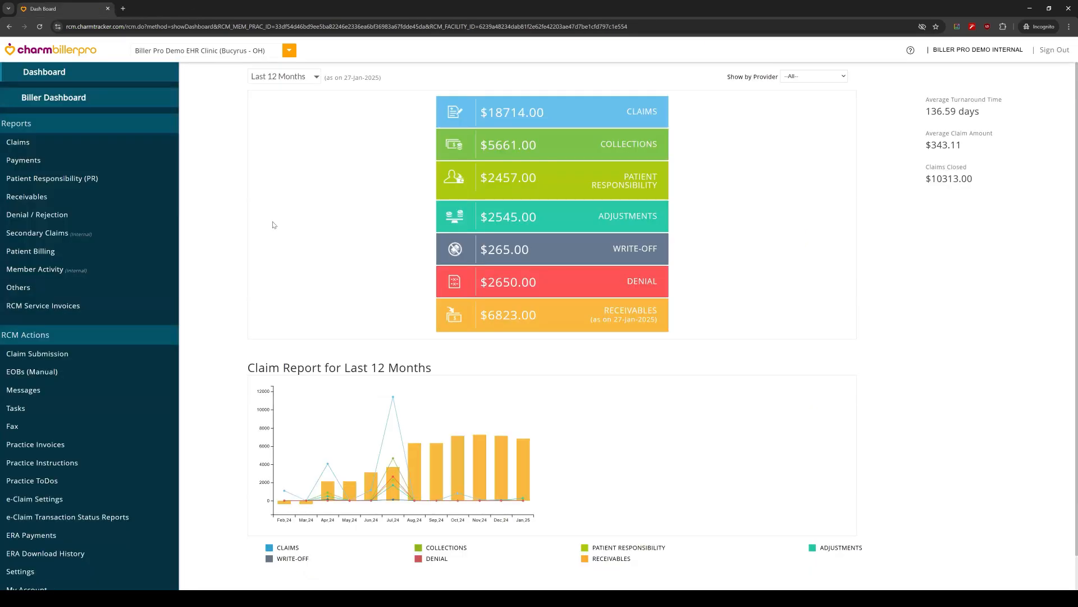
Step: Show the ERA Payments list from the RCM Actions, and close it to return to the dashboard
{"action": "scroll", "coordinate": [81, 407], "scroll_direction": "down", "scroll_amount": 2}
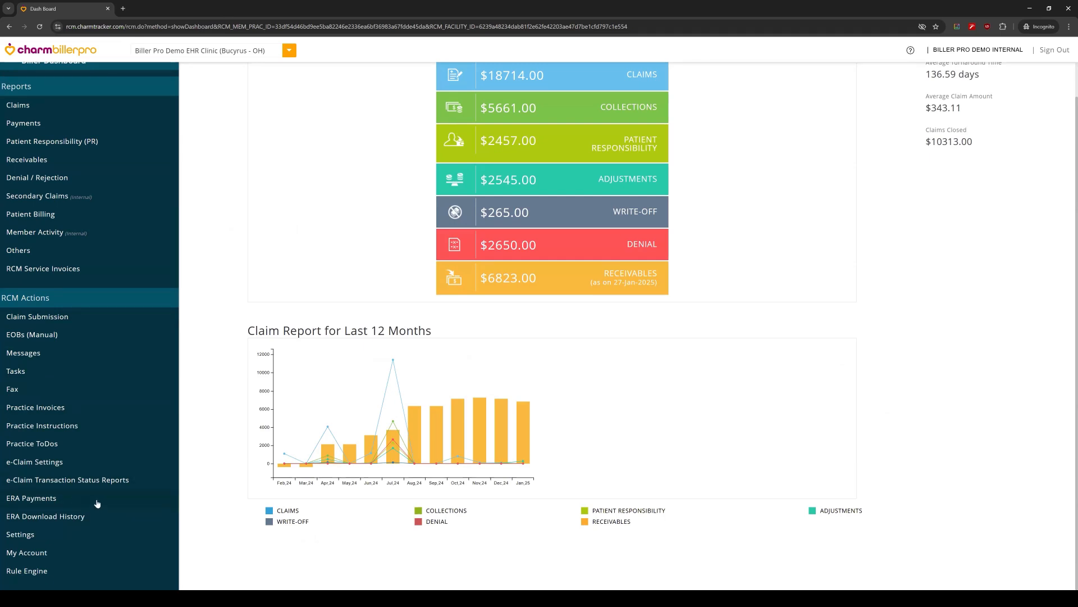
{"action": "left_click", "coordinate": [46, 498]}
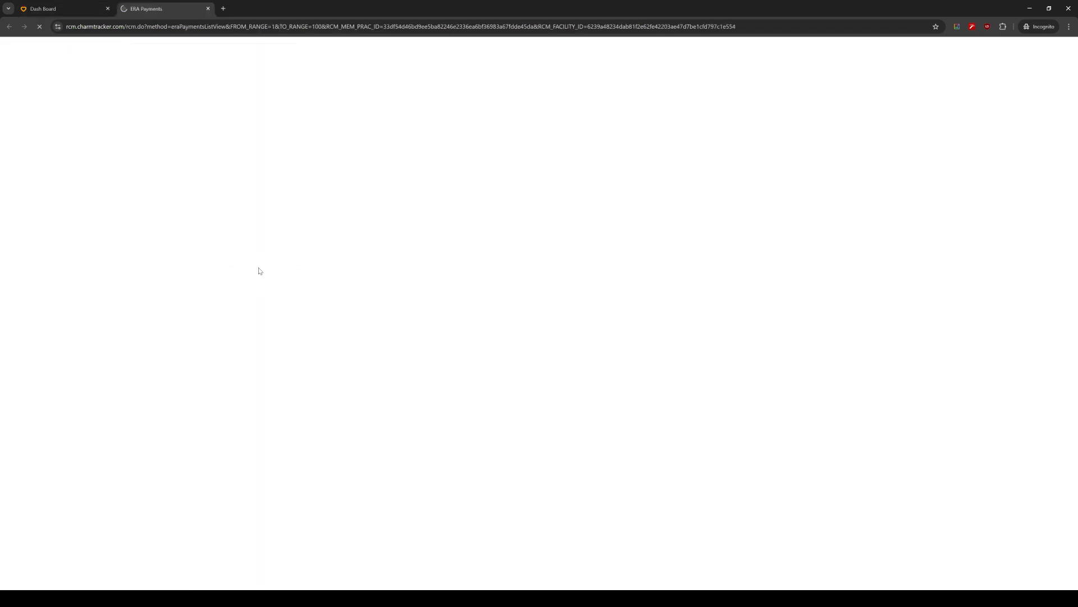
{"action": "left_click", "coordinate": [51, 9]}
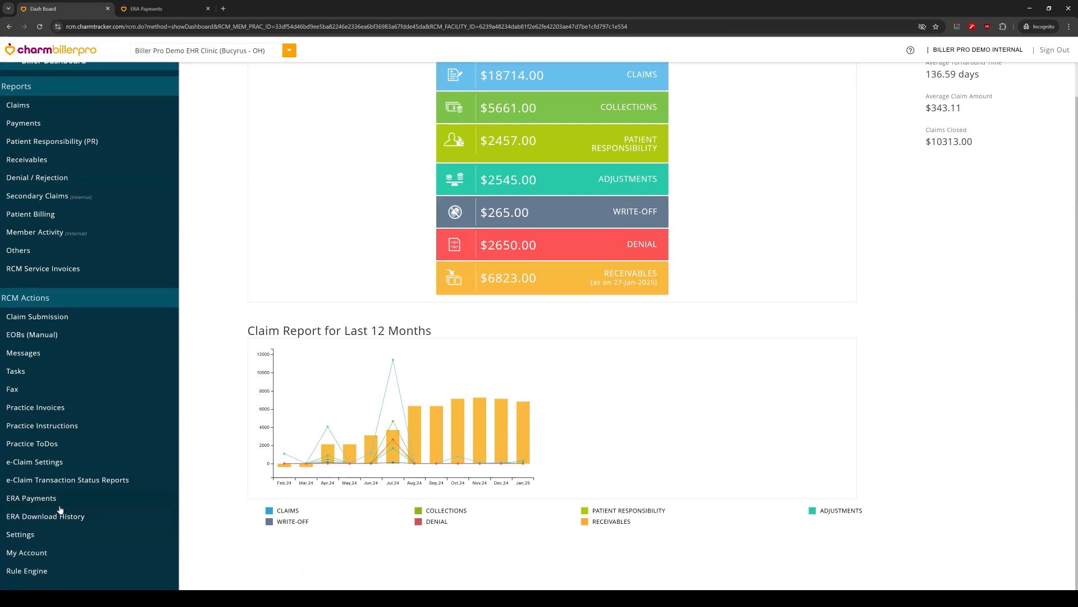
{"action": "left_click", "coordinate": [183, 12]}
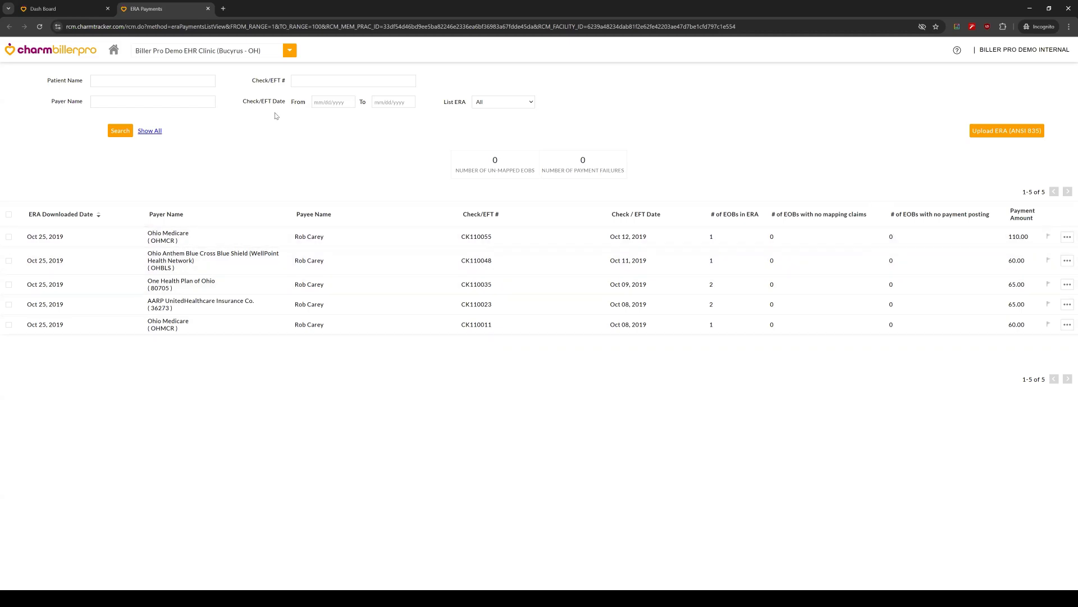
{"action": "left_click", "coordinate": [209, 8]}
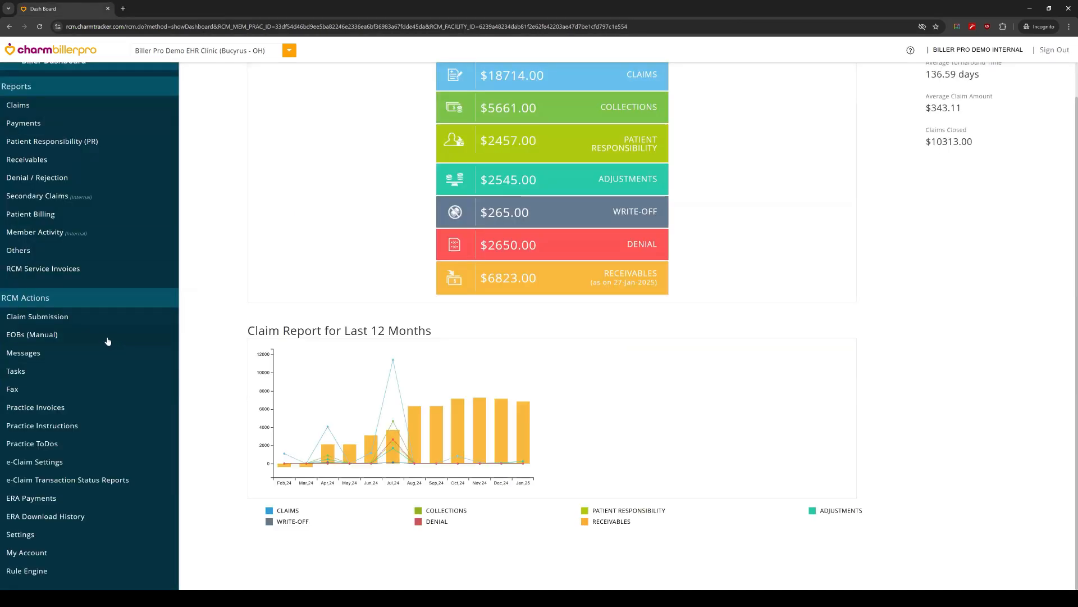
Step: Go to EOBs (Manual), examine the fields of the Add EOB Details form, and cancel it without adding an EOB
{"action": "left_click", "coordinate": [76, 336]}
{"action": "left_click", "coordinate": [62, 7]}
{"action": "left_click", "coordinate": [56, 335]}
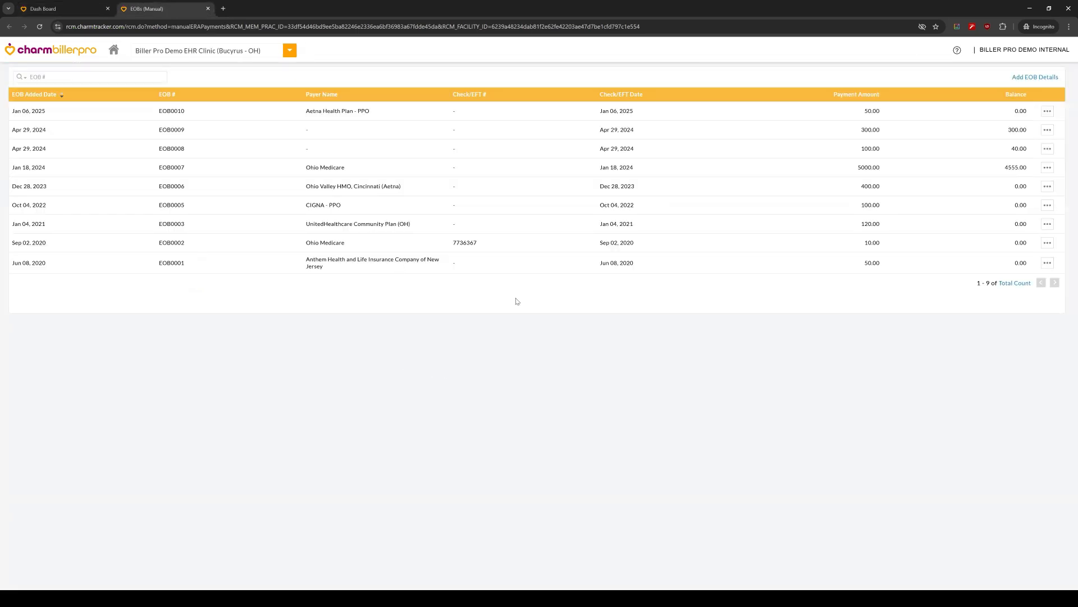
{"action": "left_click", "coordinate": [1035, 77]}
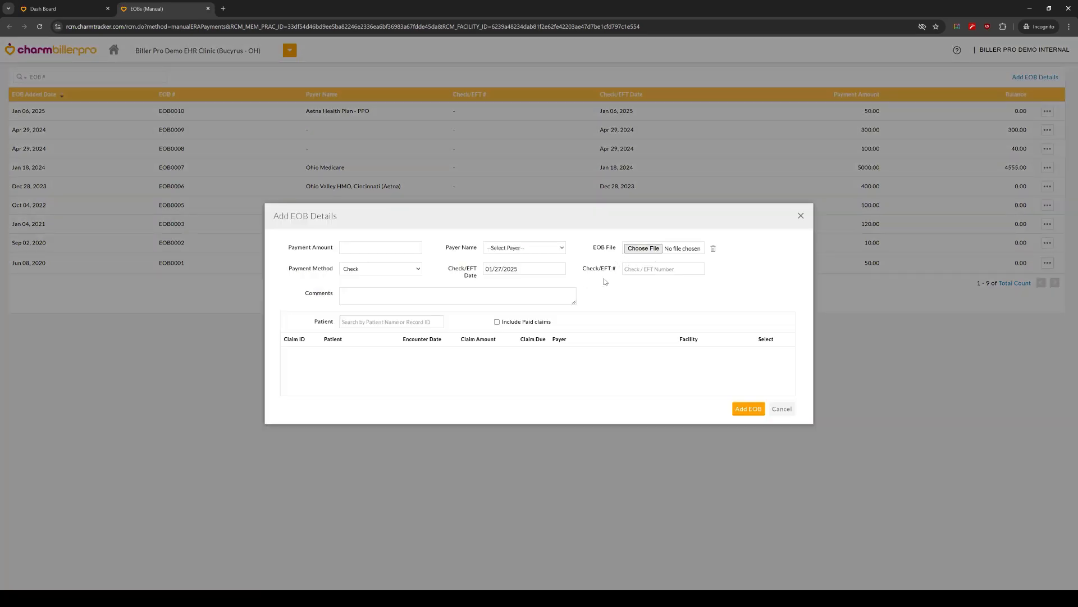
{"action": "left_click", "coordinate": [784, 409]}
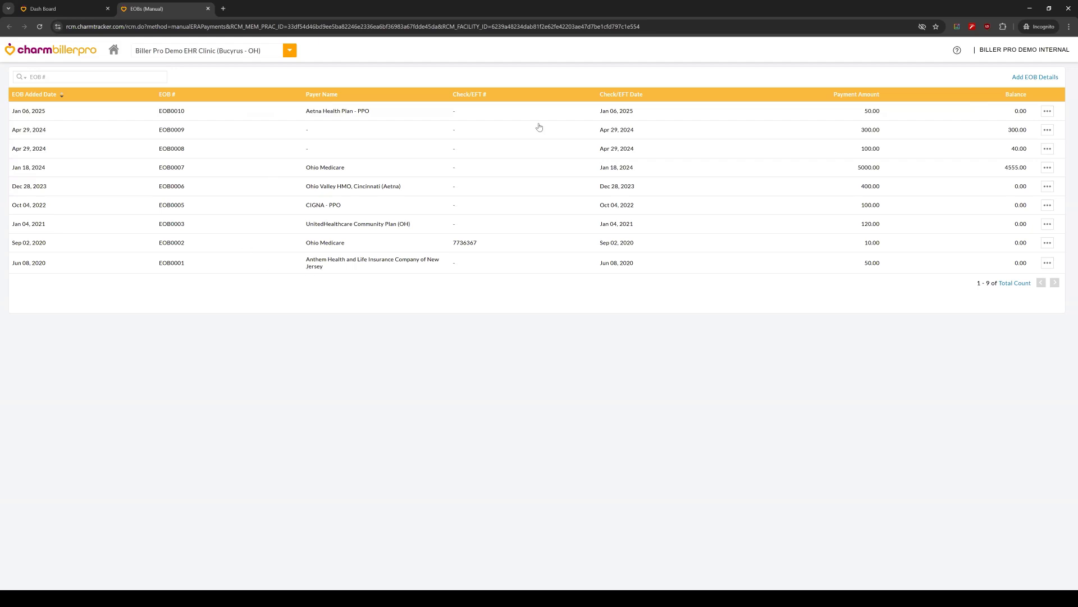
Step: Start a new manual EOB with a payment amount of 50.00 and Aetna Health Plan - PPO [ 60054 ] as the payer
{"action": "left_click", "coordinate": [1046, 78]}
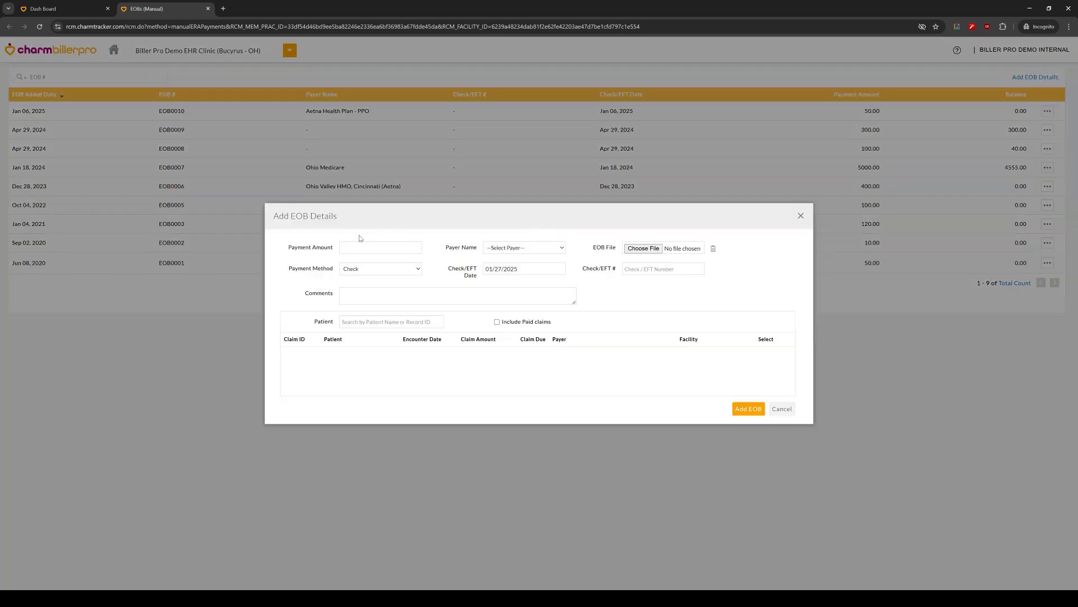
{"action": "left_click", "coordinate": [359, 249]}
{"action": "type", "text": "50.00"}
{"action": "left_click", "coordinate": [542, 252]}
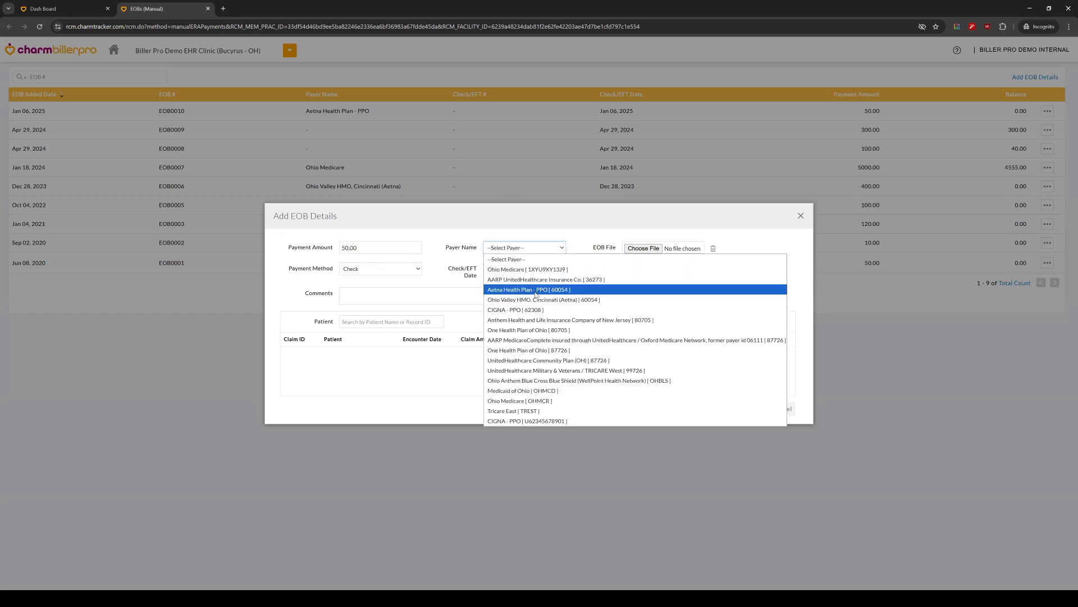
{"action": "key", "text": "Return"}
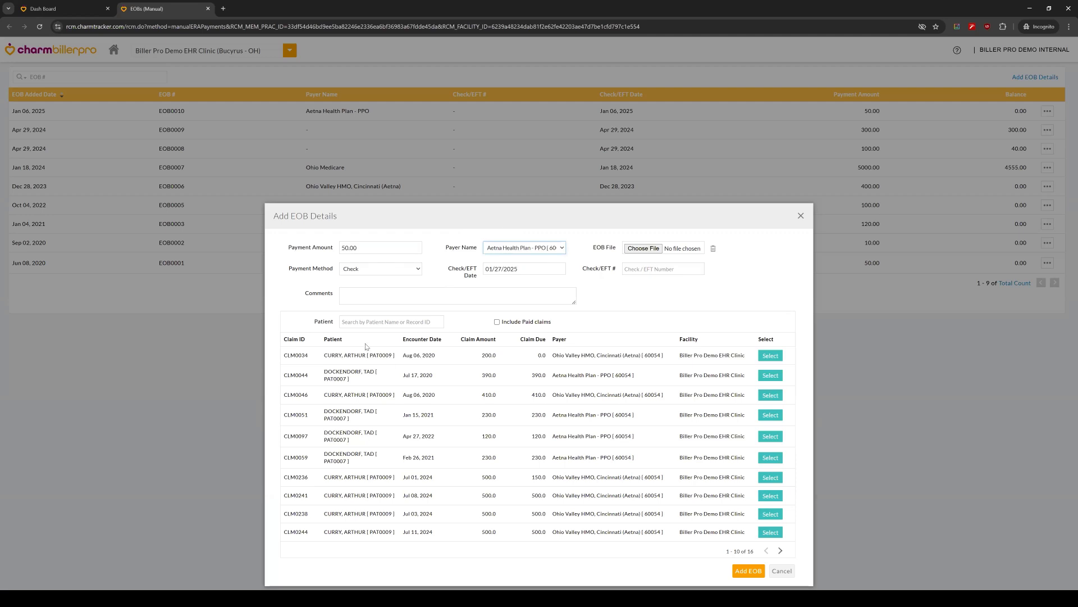
Step: Add the Apr 27, 2022 claim to the EOB, with 50.00 as the payer payment and as the payment for CPT 99214
{"action": "scroll", "coordinate": [345, 364], "scroll_direction": "down", "scroll_amount": 1}
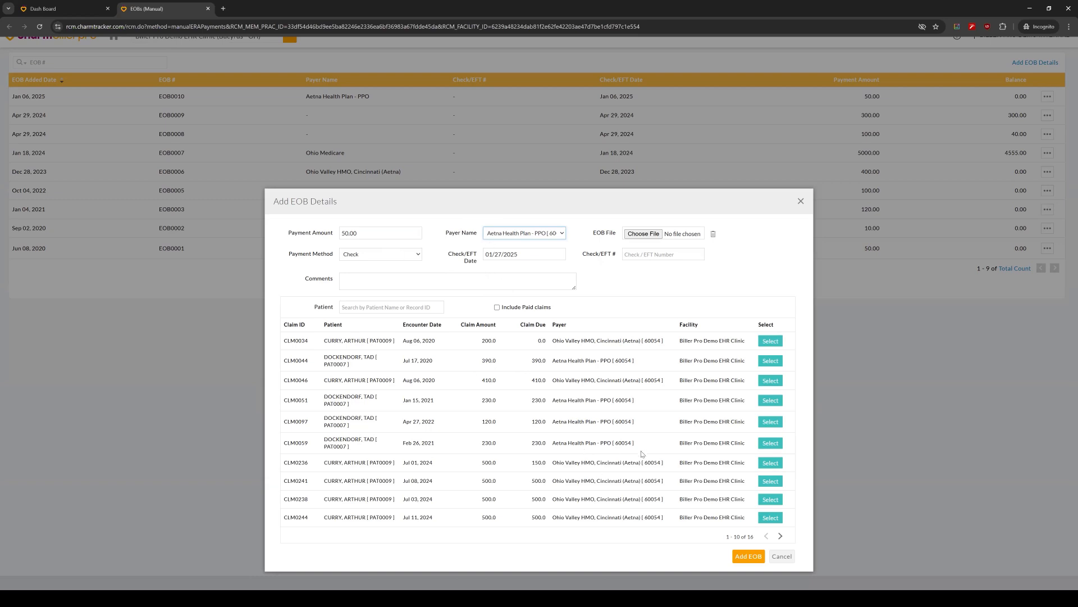
{"action": "left_click", "coordinate": [771, 421]}
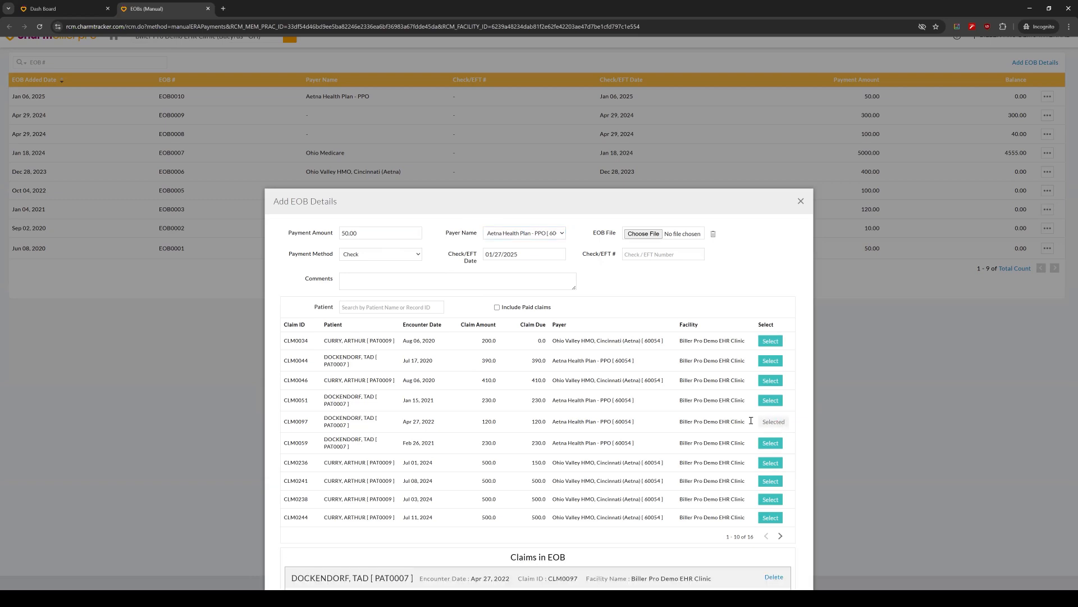
{"action": "scroll", "coordinate": [568, 393], "scroll_direction": "down", "scroll_amount": 5}
{"action": "scroll", "coordinate": [569, 393], "scroll_direction": "down", "scroll_amount": 1}
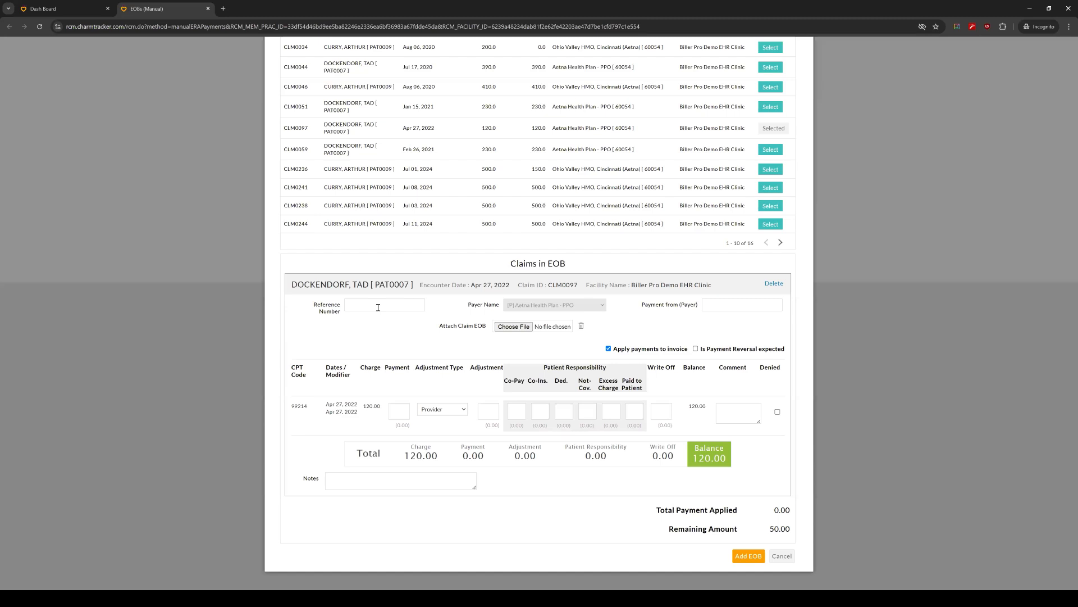
{"action": "left_click", "coordinate": [722, 308]}
{"action": "type", "text": "50.00"}
{"action": "left_click", "coordinate": [677, 339]}
{"action": "left_click", "coordinate": [407, 415]}
{"action": "type", "text": "50.00"}
Step: Enter a 60.00 adjustment and a 10.00 co-pay for CPT 99214, and leave the EOBs (Manual) page without adding the EOB
{"action": "left_click", "coordinate": [496, 417]}
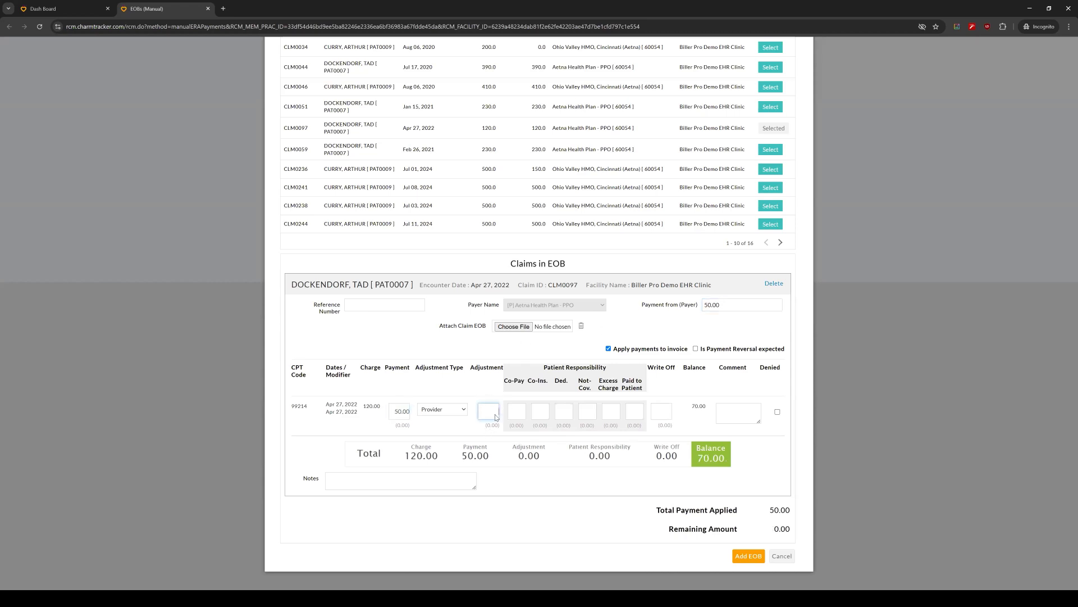
{"action": "type", "text": "60.00"}
{"action": "left_click", "coordinate": [511, 411]}
{"action": "type", "text": "10.00"}
{"action": "left_click", "coordinate": [552, 378]}
{"action": "left_click", "coordinate": [786, 556]}
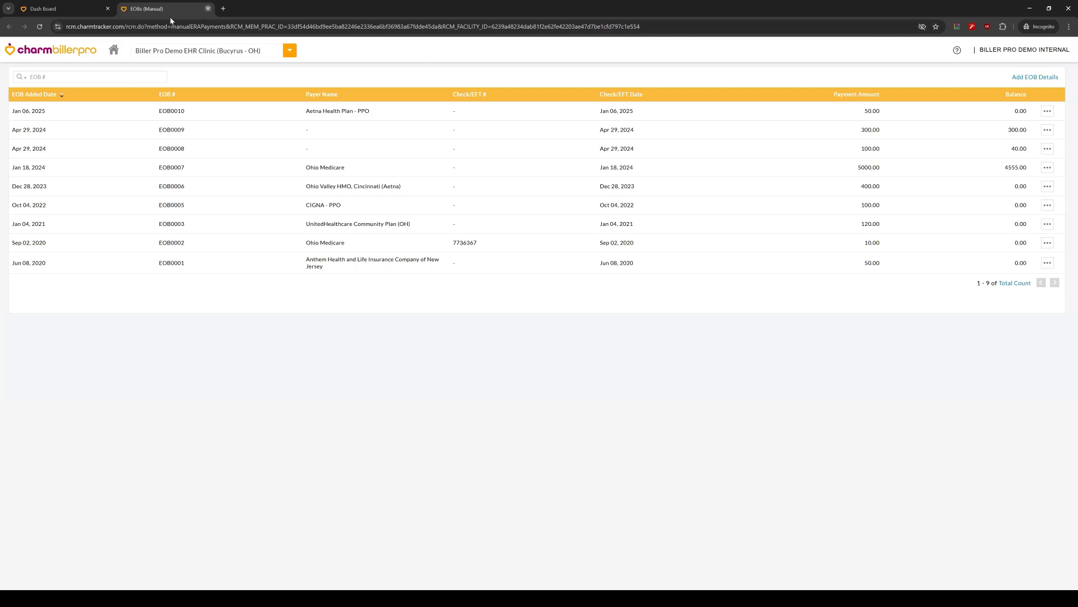
{"action": "left_click", "coordinate": [208, 8]}
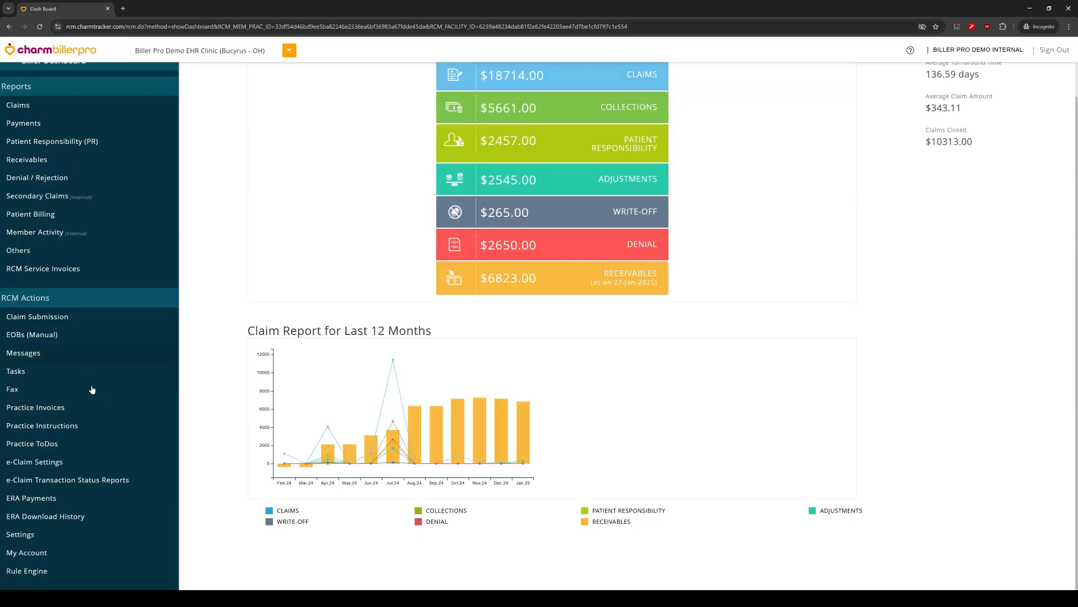
Step: In ERA Payments, check the Upload ERA (ANSI 835) file options, and close the page without uploading a file
{"action": "left_click", "coordinate": [72, 498]}
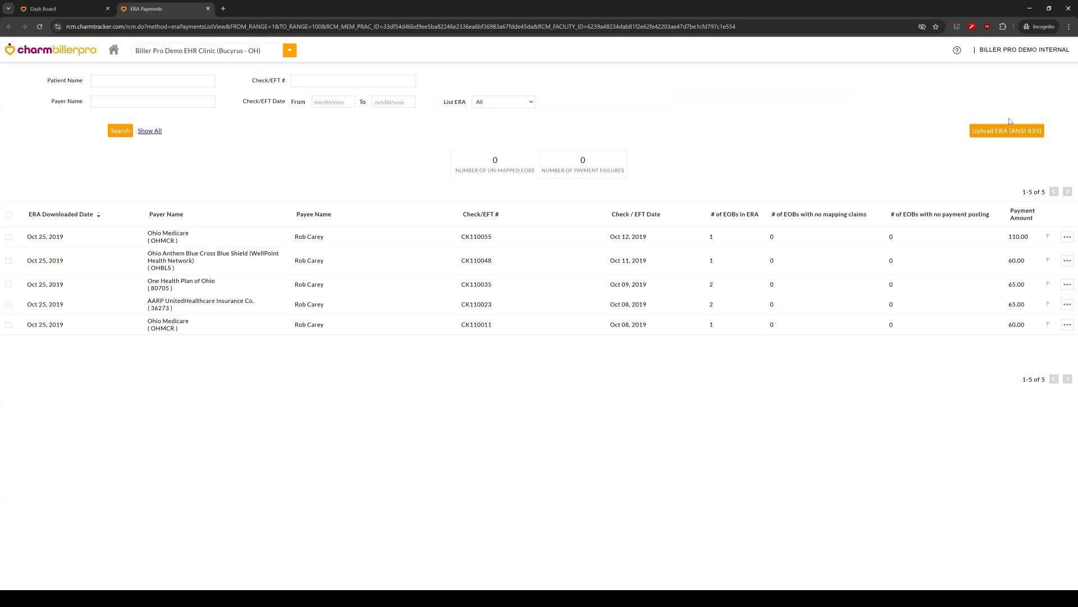
{"action": "left_click", "coordinate": [1008, 133]}
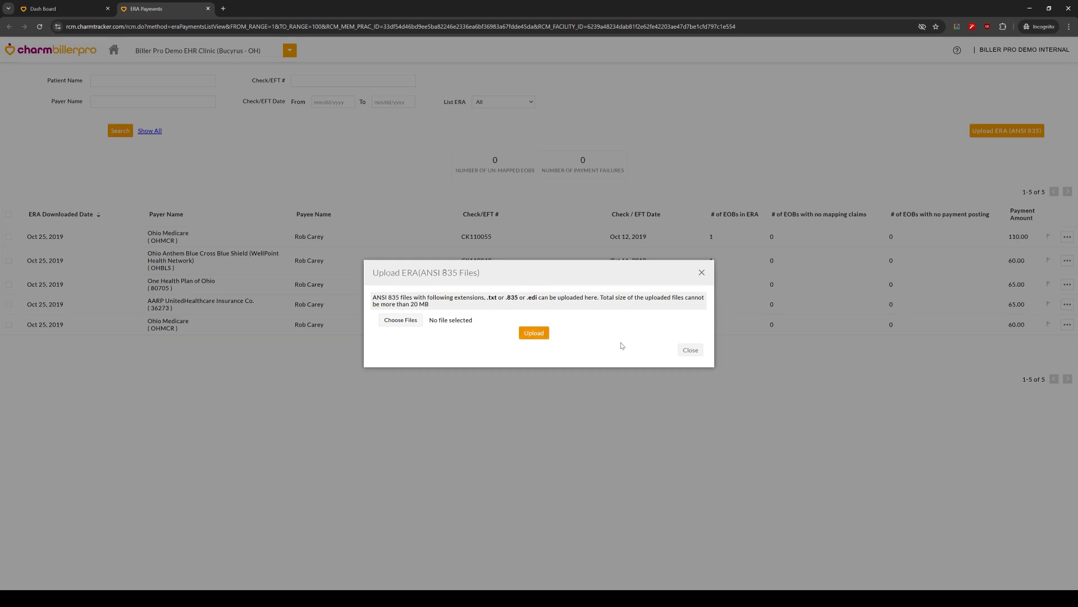
{"action": "left_click", "coordinate": [690, 349]}
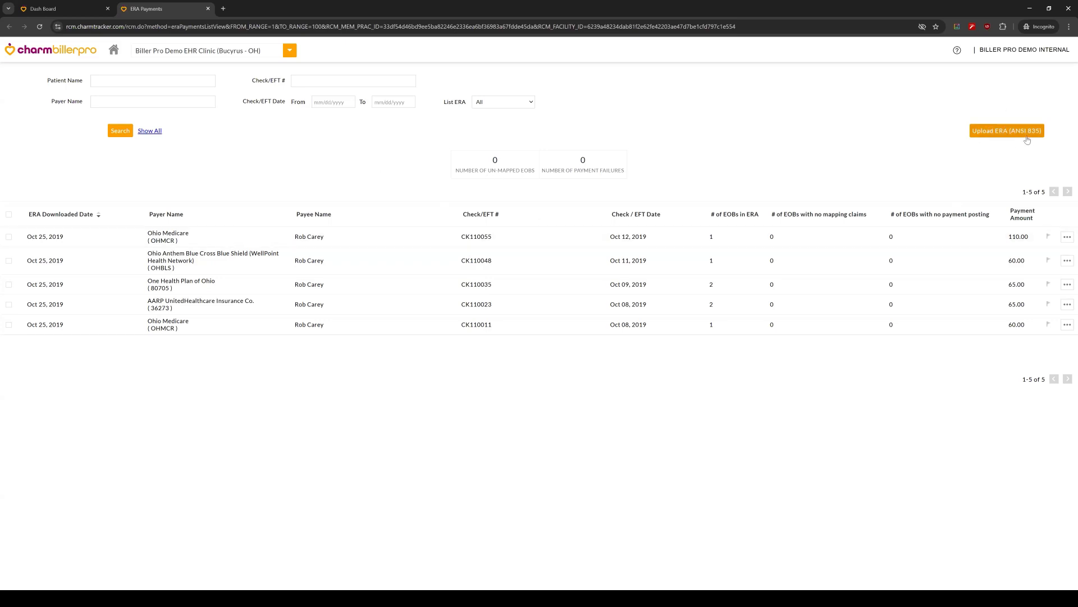
{"action": "left_click", "coordinate": [208, 9]}
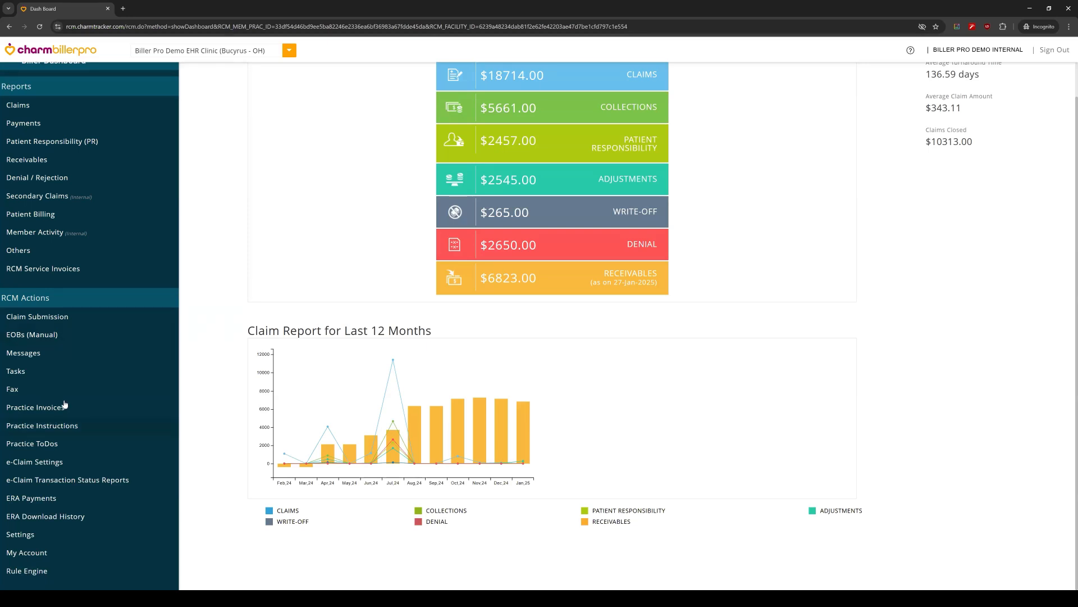
Step: Show the Generate Bills list of encounters not submitted to RCM in Practice Invoices
{"action": "left_click", "coordinate": [69, 414]}
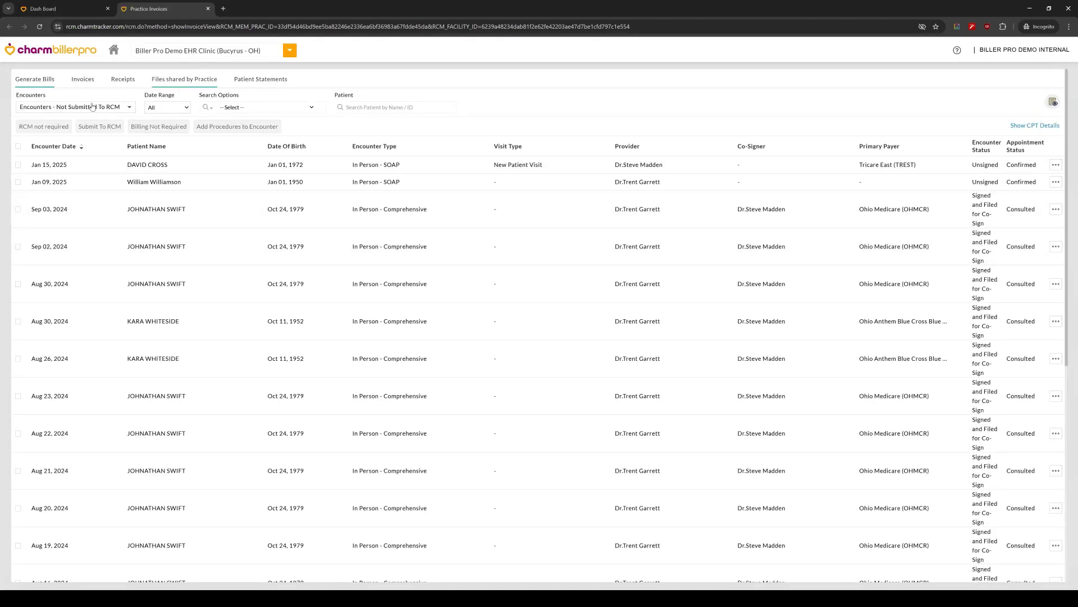
{"action": "left_click", "coordinate": [62, 9]}
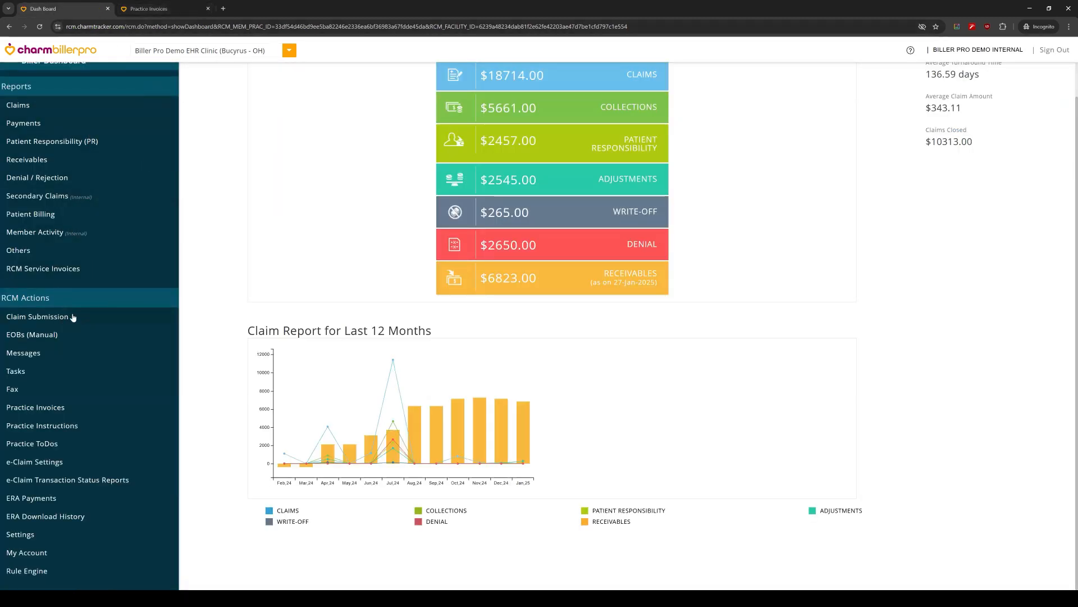
{"action": "left_click", "coordinate": [140, 5]}
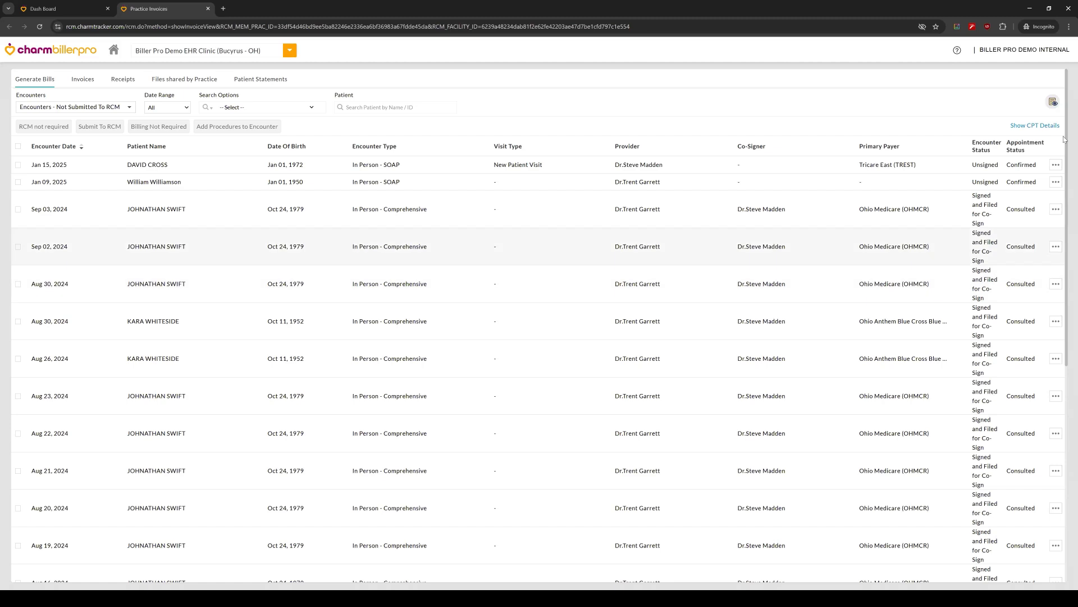
{"action": "left_click", "coordinate": [1052, 104]}
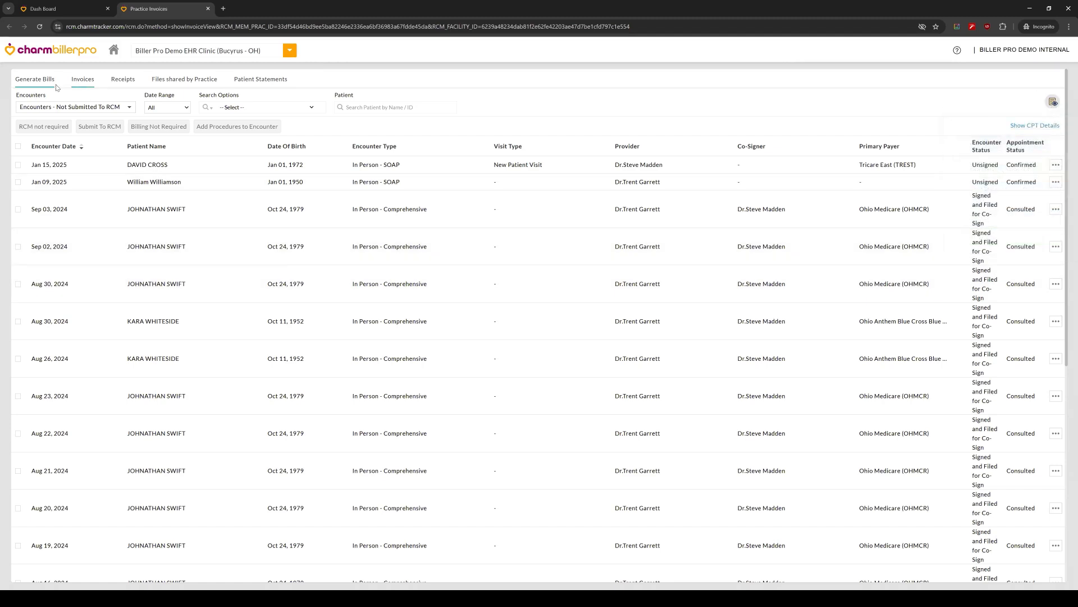
Step: Select the invoice for the Sep 12, 2024 encounter in the Invoices list, view its Superbill PDF, and close the PDF
{"action": "left_click", "coordinate": [78, 85]}
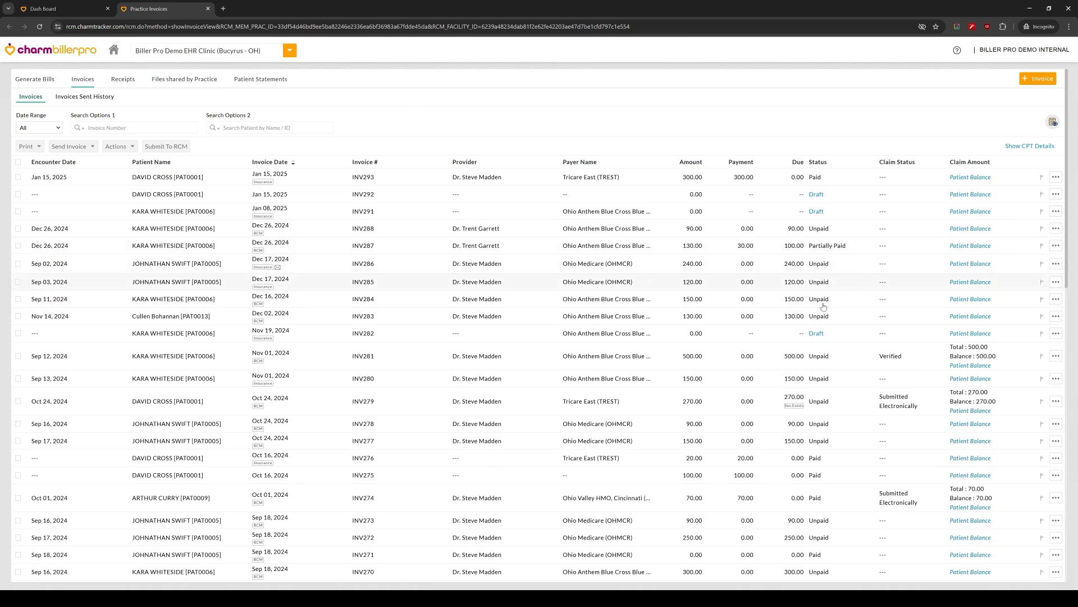
{"action": "scroll", "coordinate": [809, 365], "scroll_direction": "down", "scroll_amount": 1}
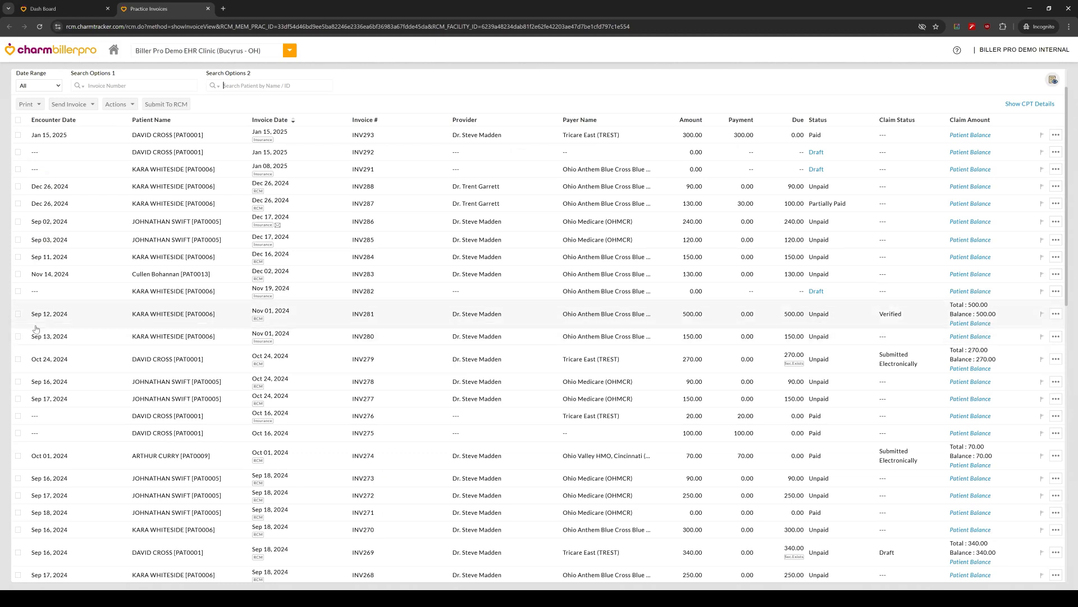
{"action": "left_click", "coordinate": [17, 315]}
{"action": "scroll", "coordinate": [24, 359], "scroll_direction": "up", "scroll_amount": 1}
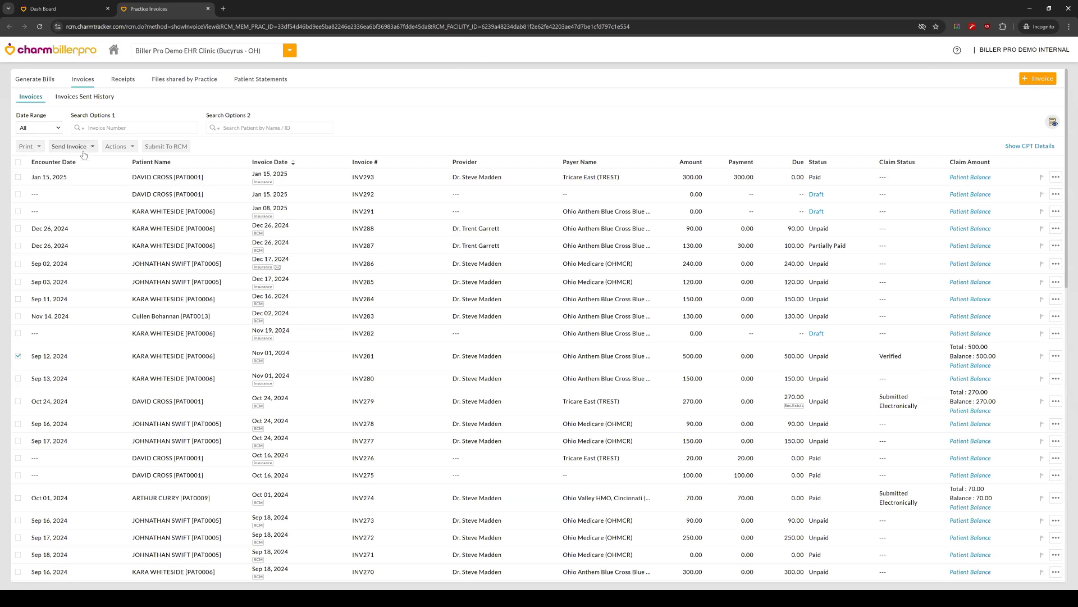
{"action": "left_click", "coordinate": [38, 148]}
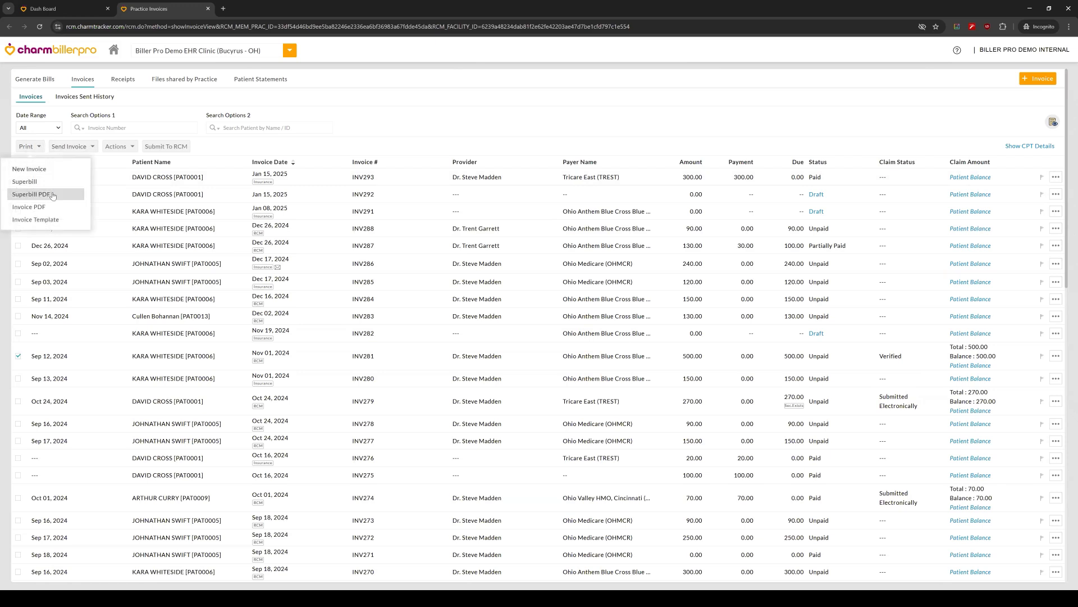
{"action": "left_click", "coordinate": [53, 196]}
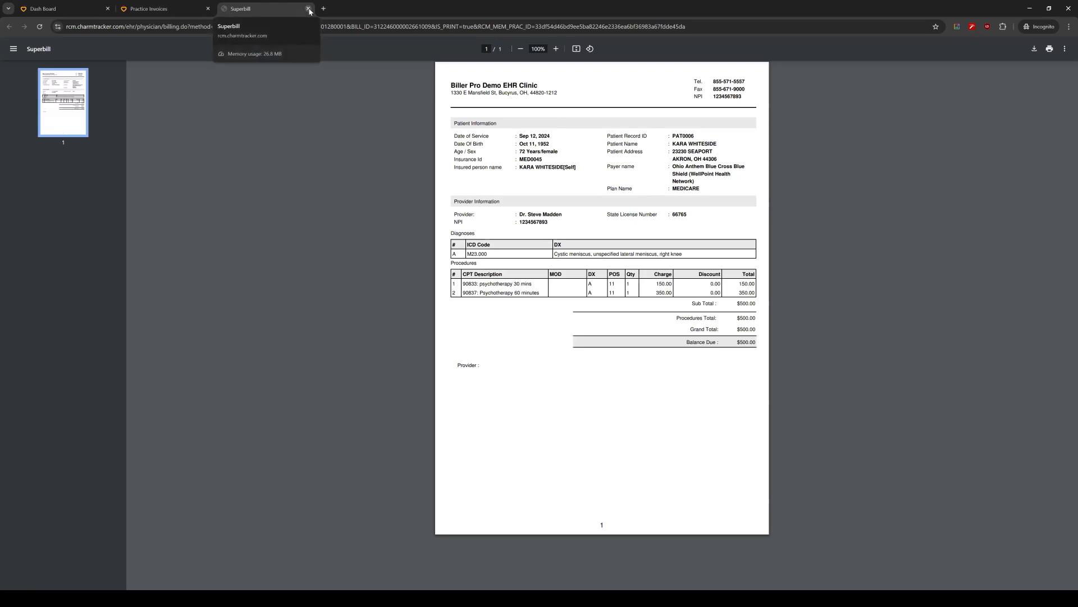
{"action": "key", "text": "ctrl+w"}
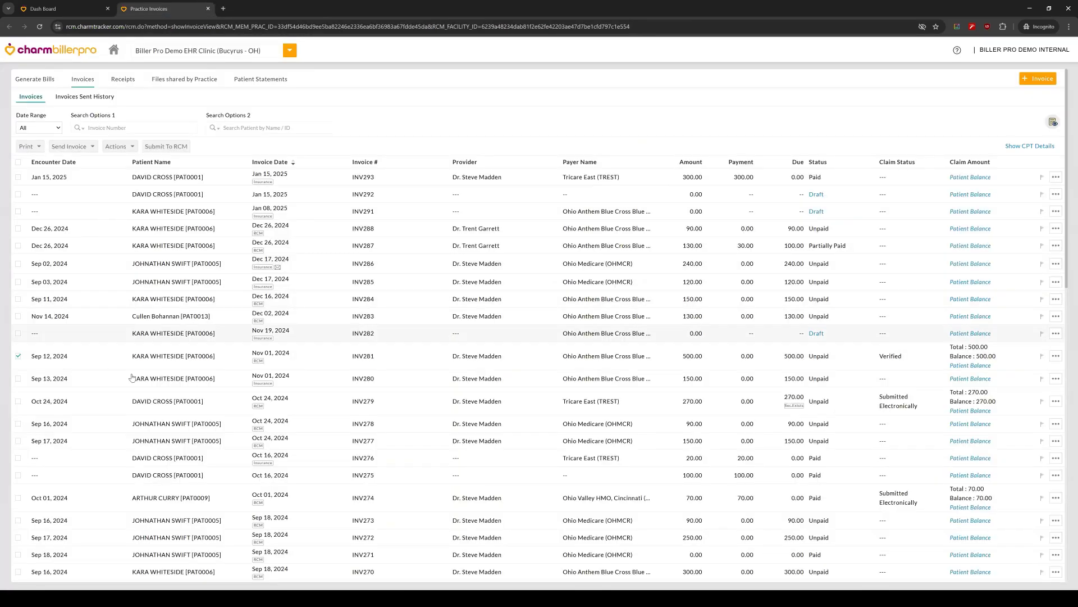
Step: Review the attachment options and message template for sending the selected invoice, and cancel without sending it
{"action": "left_click", "coordinate": [93, 147]}
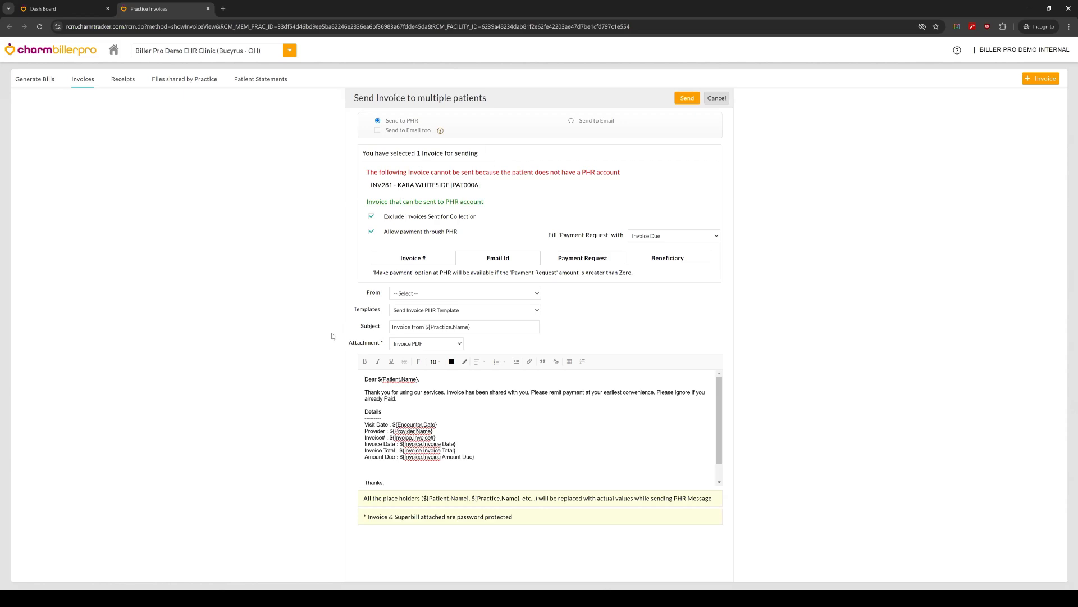
{"action": "left_click", "coordinate": [432, 343]}
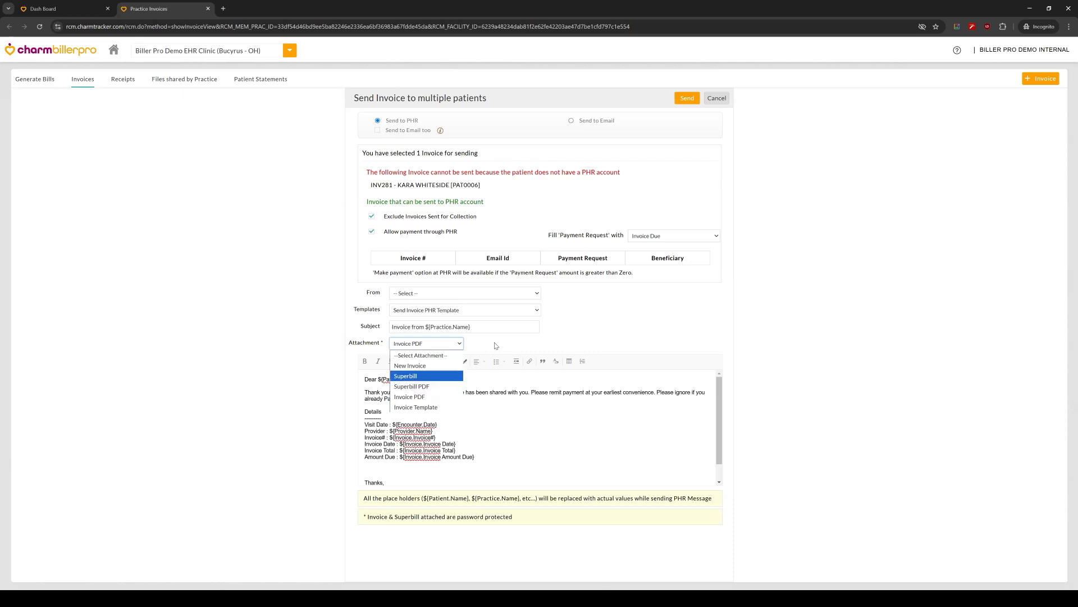
{"action": "left_click", "coordinate": [465, 417]}
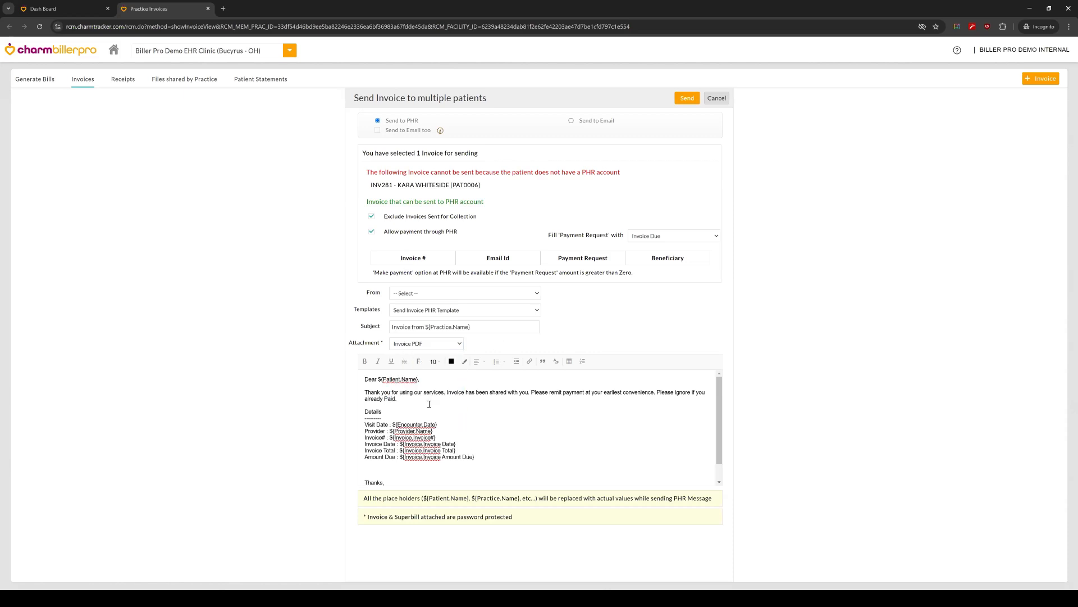
{"action": "scroll", "coordinate": [376, 448], "scroll_direction": "down", "scroll_amount": 1}
{"action": "scroll", "coordinate": [545, 438], "scroll_direction": "up", "scroll_amount": 1}
{"action": "left_click", "coordinate": [718, 98]}
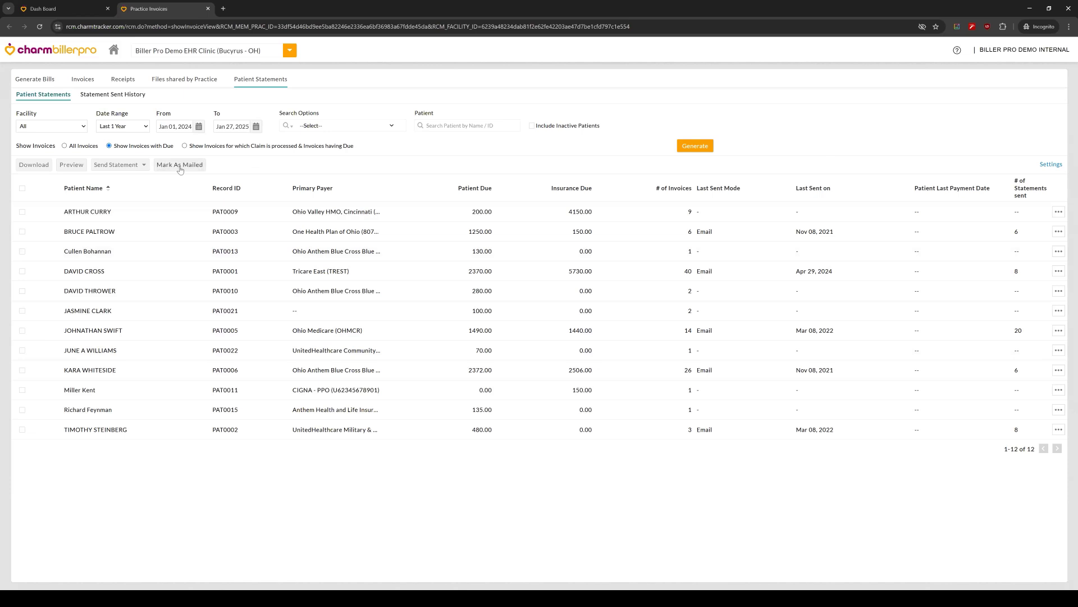
Step: Select the second and third patients in the Patient Statements list and check the delivery options for sending statements
{"action": "left_click", "coordinate": [23, 233]}
{"action": "left_click", "coordinate": [23, 252]}
{"action": "left_click", "coordinate": [141, 166]}
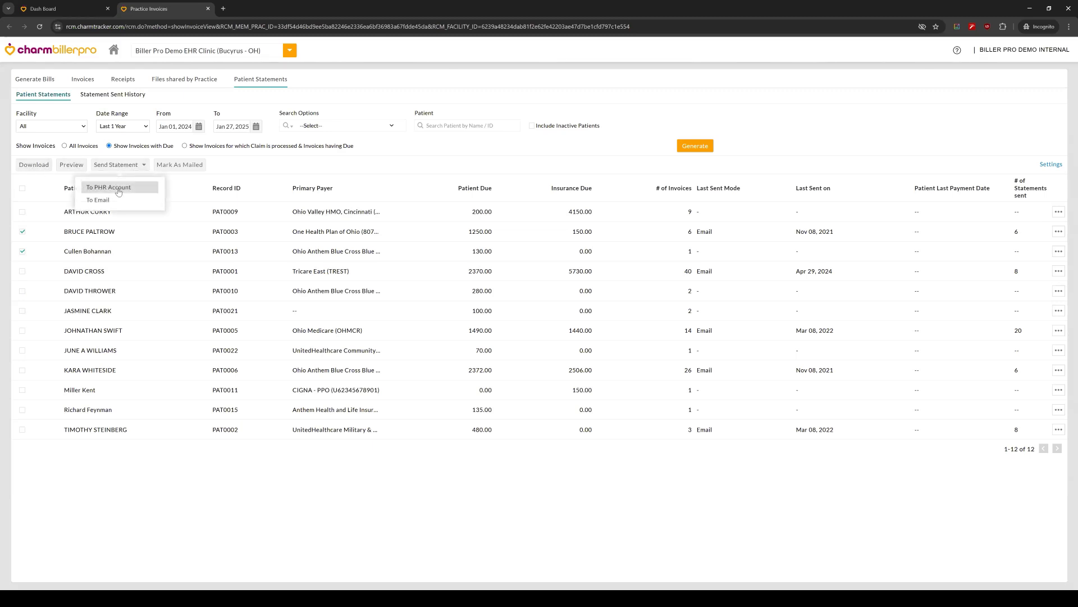
{"action": "left_click", "coordinate": [145, 166]}
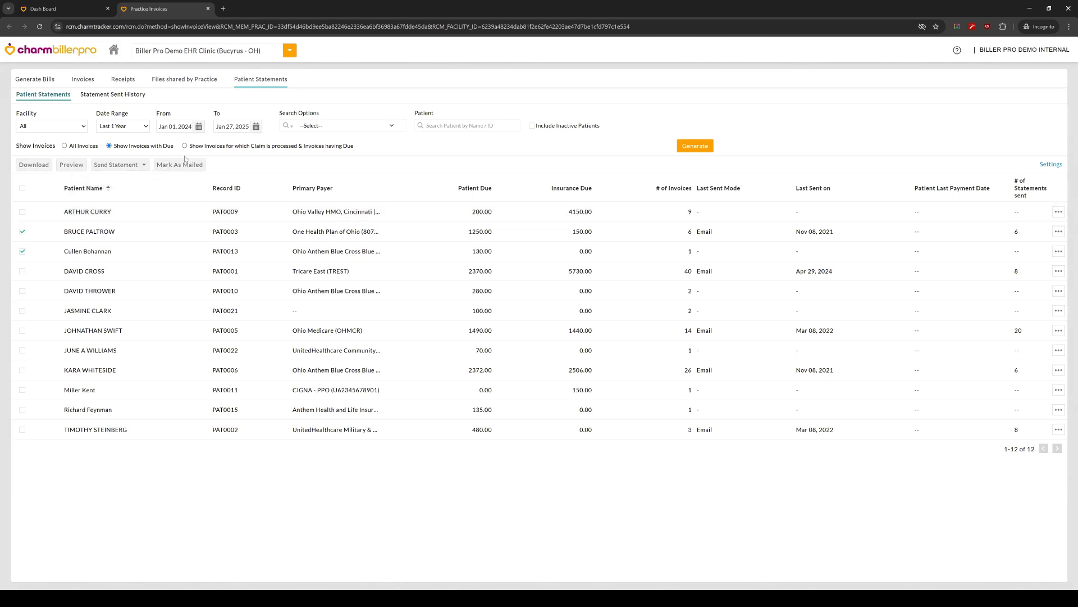
{"action": "double_click", "coordinate": [261, 164]}
{"action": "left_click", "coordinate": [262, 167]}
Step: Review the Send Patient Statement form for delivery to PHR, cancel it without sending, and deselect both patients
{"action": "left_click", "coordinate": [139, 165]}
{"action": "left_click", "coordinate": [135, 189]}
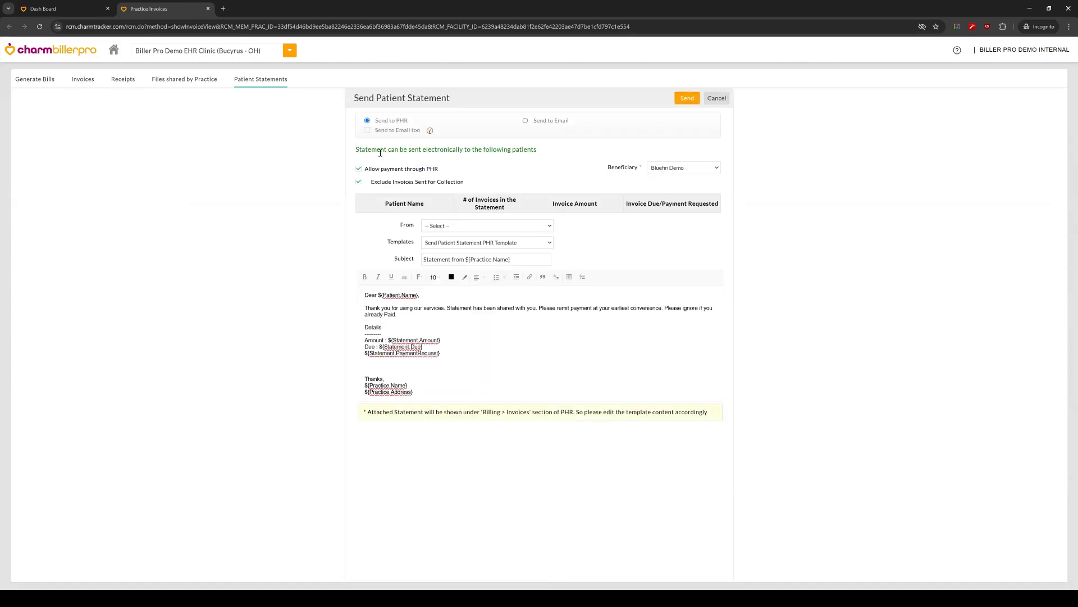
{"action": "left_click", "coordinate": [715, 99]}
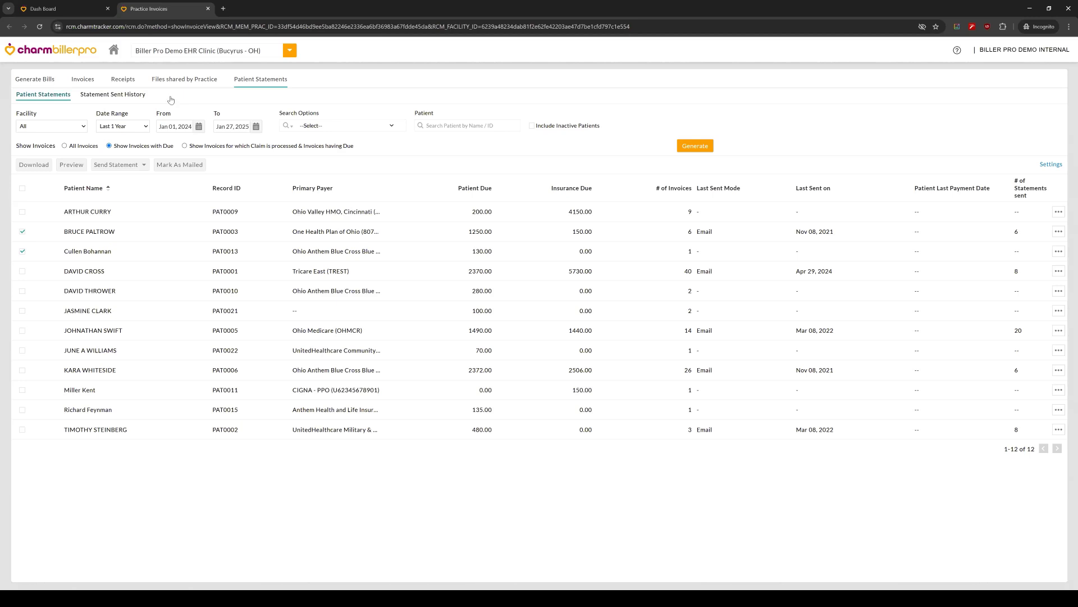
{"action": "left_click", "coordinate": [22, 232]}
{"action": "left_click", "coordinate": [22, 251]}
Step: Start a new card payment in Receipts with Use Payment Gateway turned off, and look up the patient by last name
{"action": "left_click", "coordinate": [133, 86]}
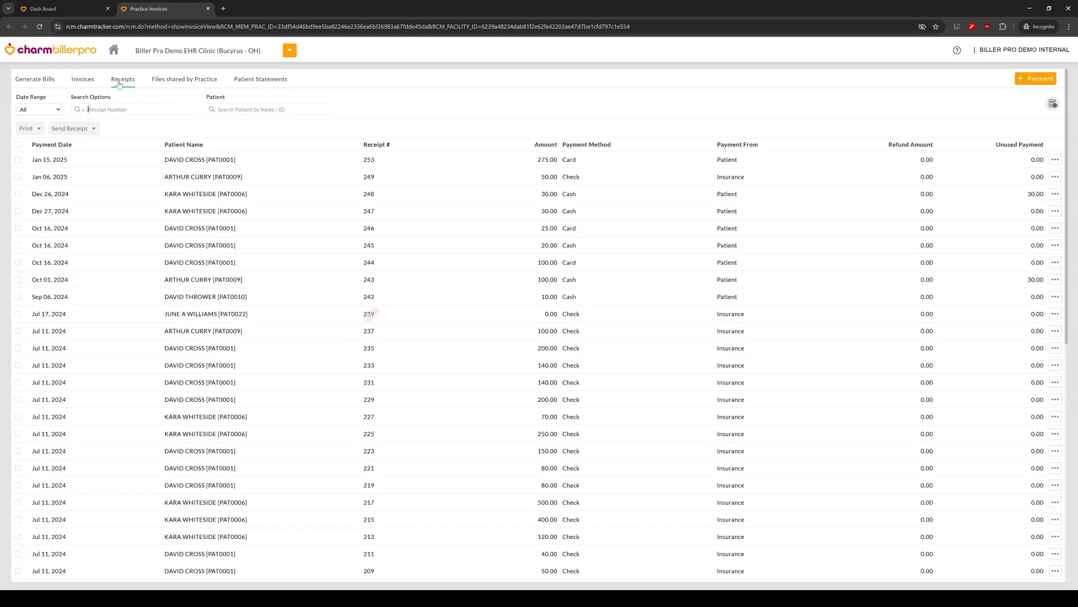
{"action": "left_click", "coordinate": [1042, 79]}
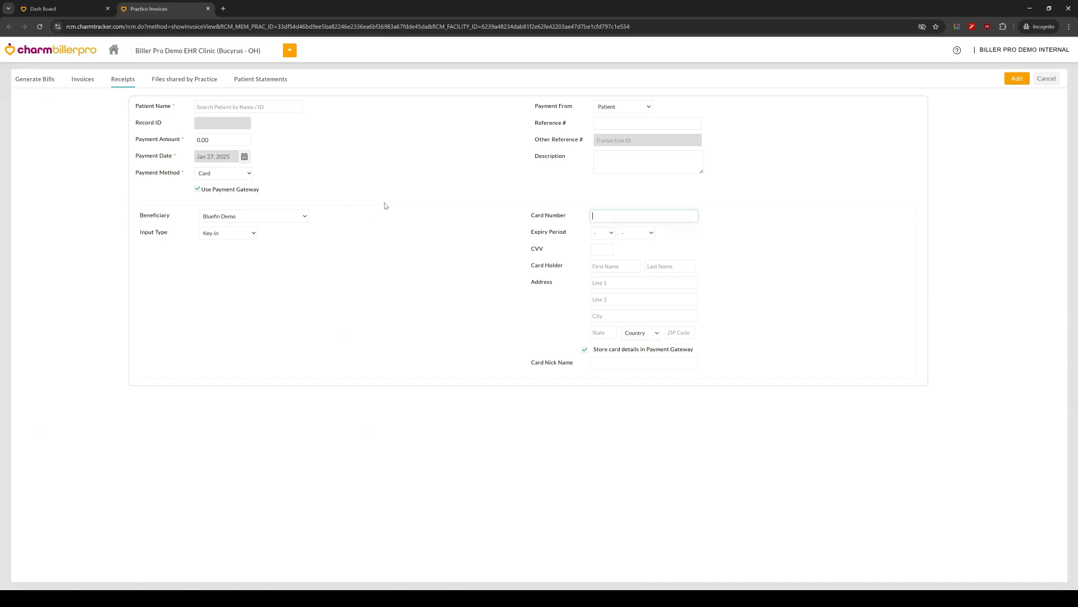
{"action": "left_click", "coordinate": [197, 190]}
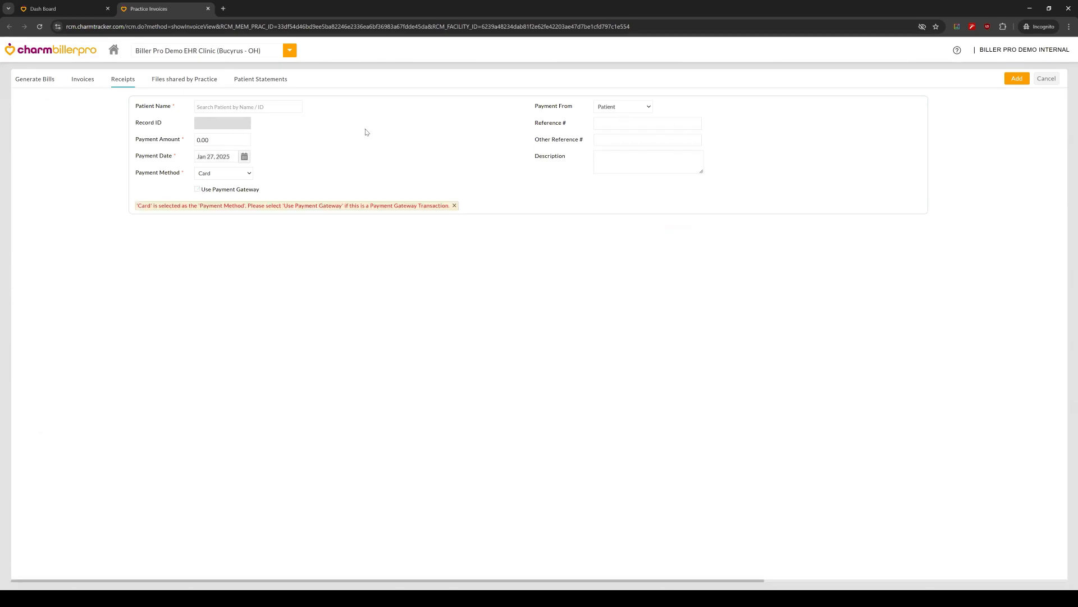
{"action": "left_click", "coordinate": [232, 106]}
{"action": "type", "text": "cross"}
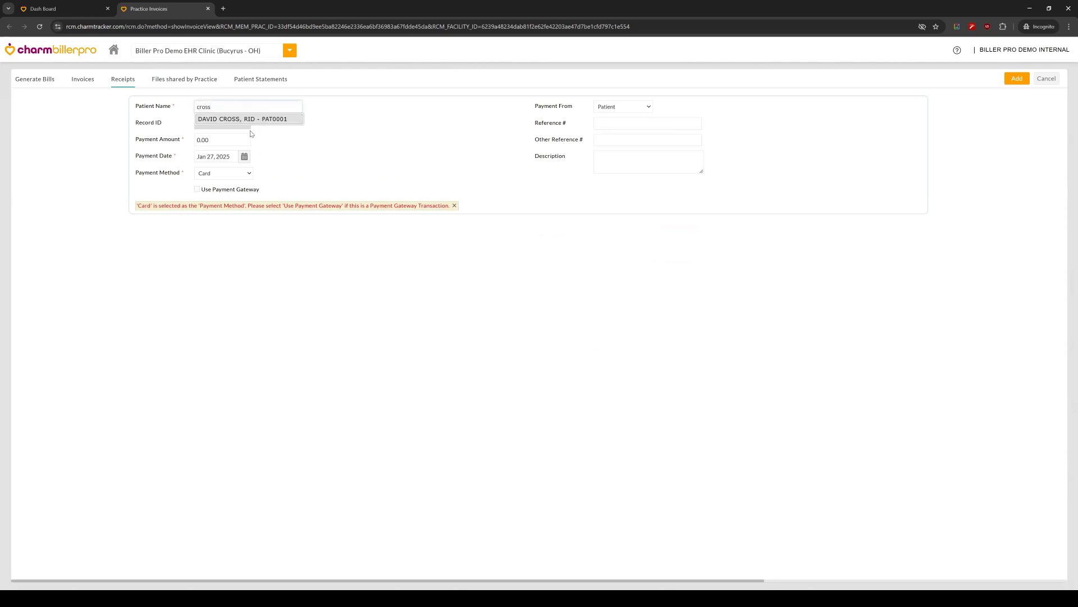
{"action": "left_click", "coordinate": [256, 119]}
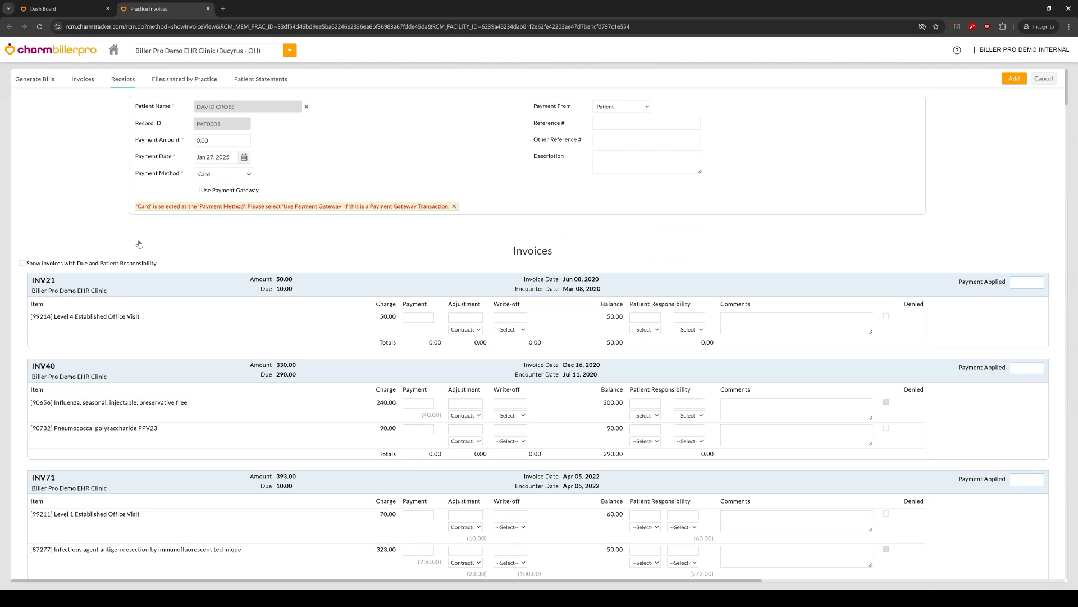
Step: Check the patient's invoices with the Show Invoices with Due and Patient Responsibility filter on and off, and cancel the payment
{"action": "left_click", "coordinate": [22, 263]}
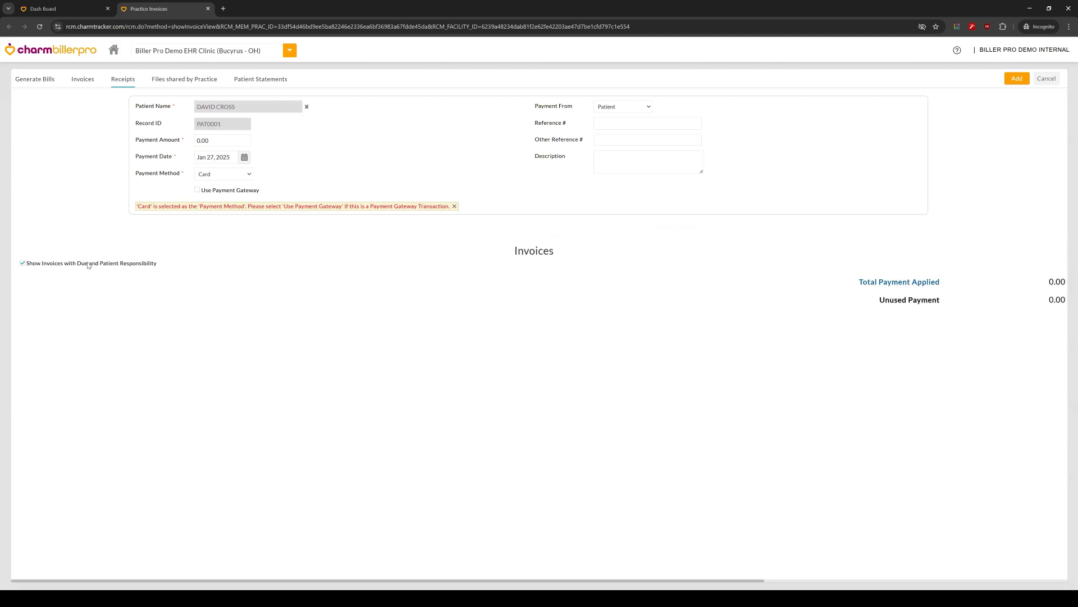
{"action": "left_click", "coordinate": [22, 263]}
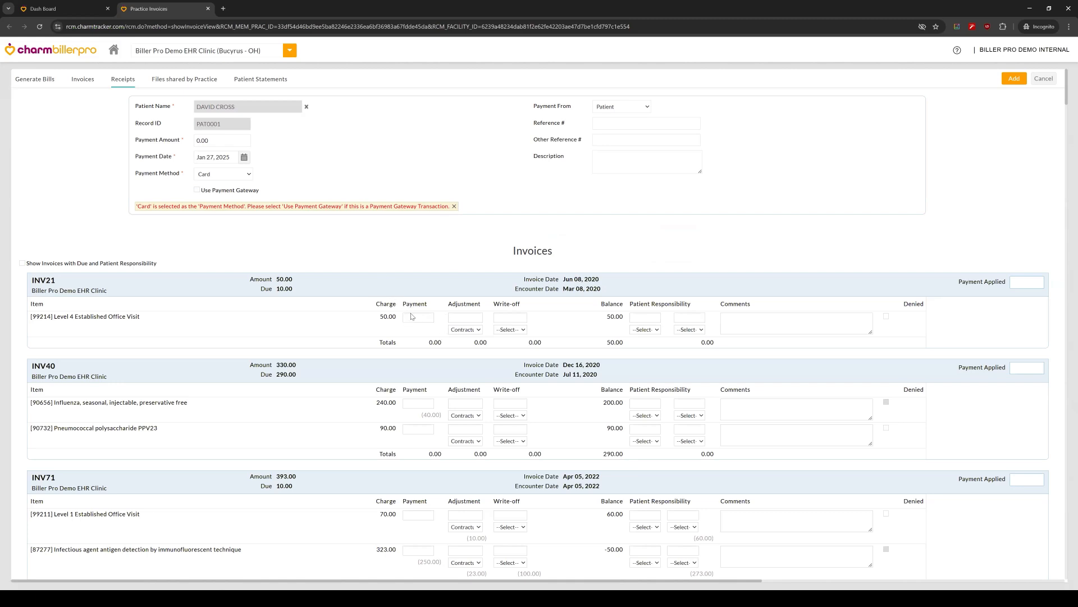
{"action": "left_click", "coordinate": [1044, 78]}
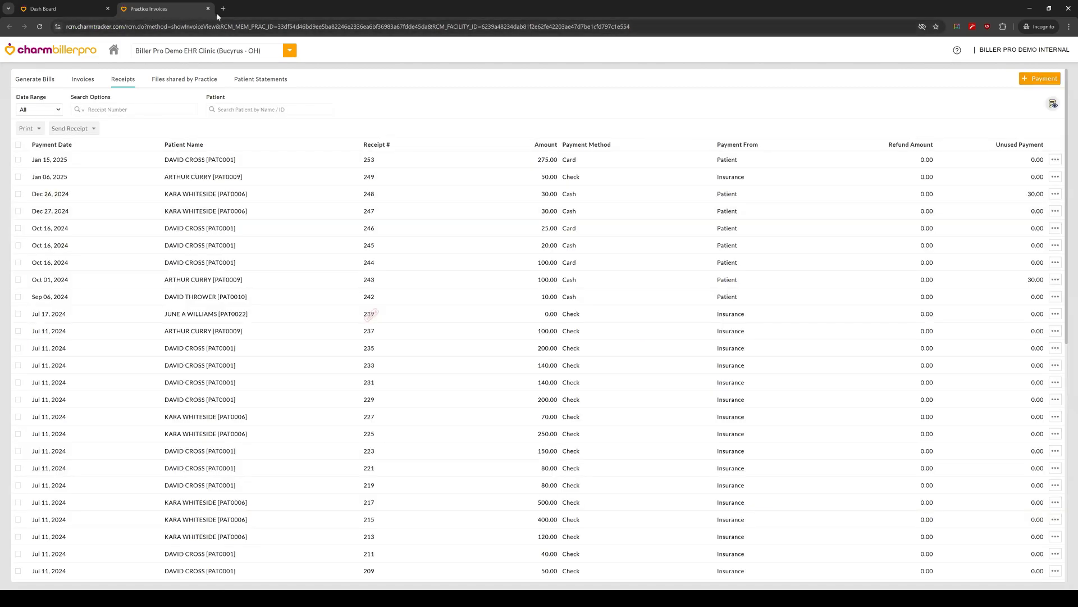
Step: Close Practice Invoices and open the RCM admin Settings from the dashboard
{"action": "left_click", "coordinate": [209, 8]}
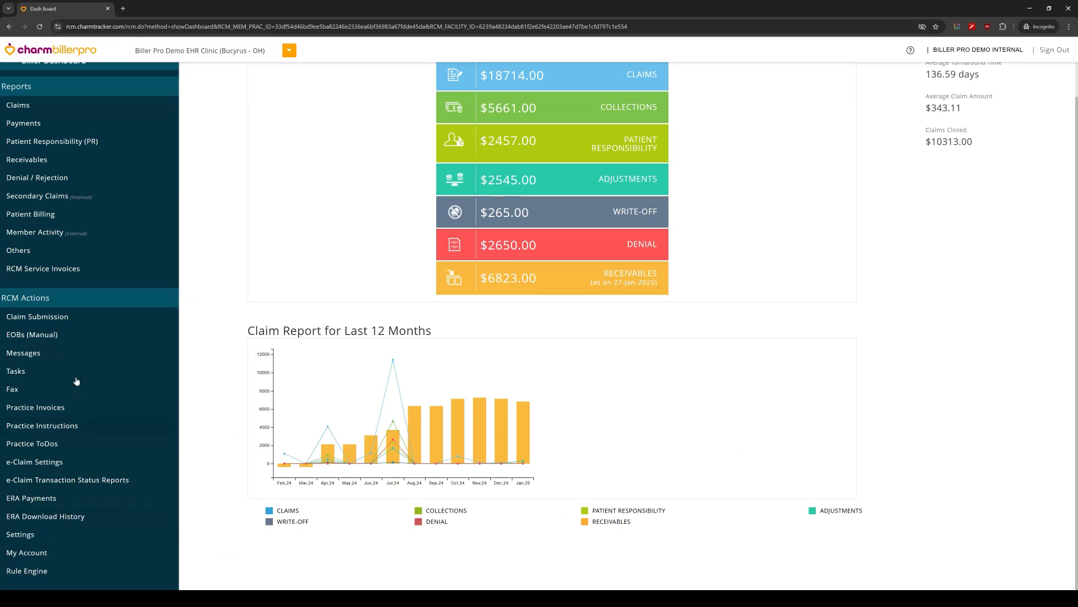
{"action": "left_click", "coordinate": [82, 535]}
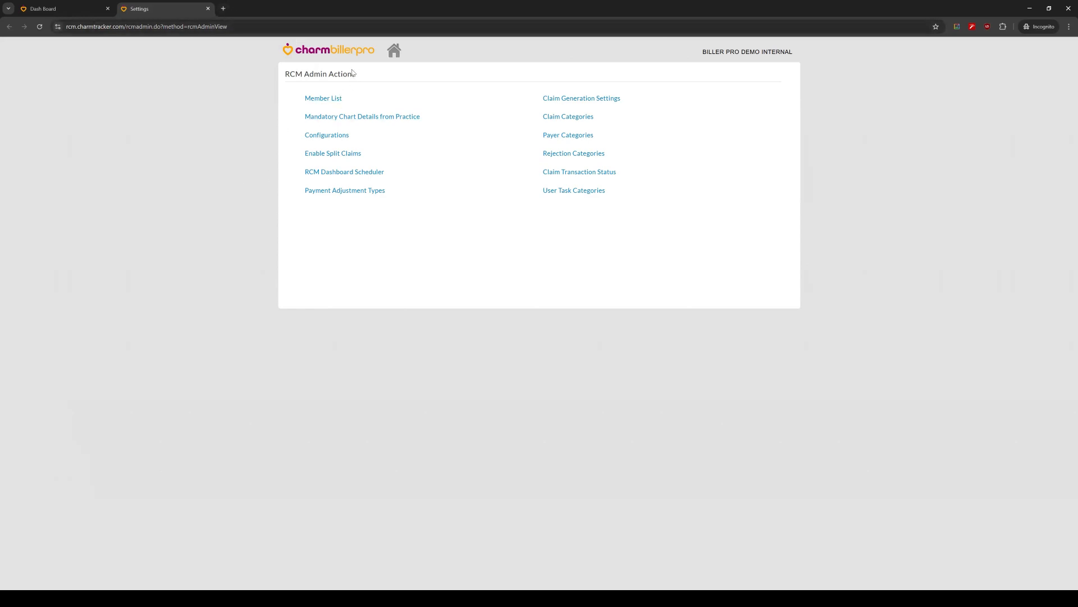
{"action": "left_click", "coordinate": [96, 10]}
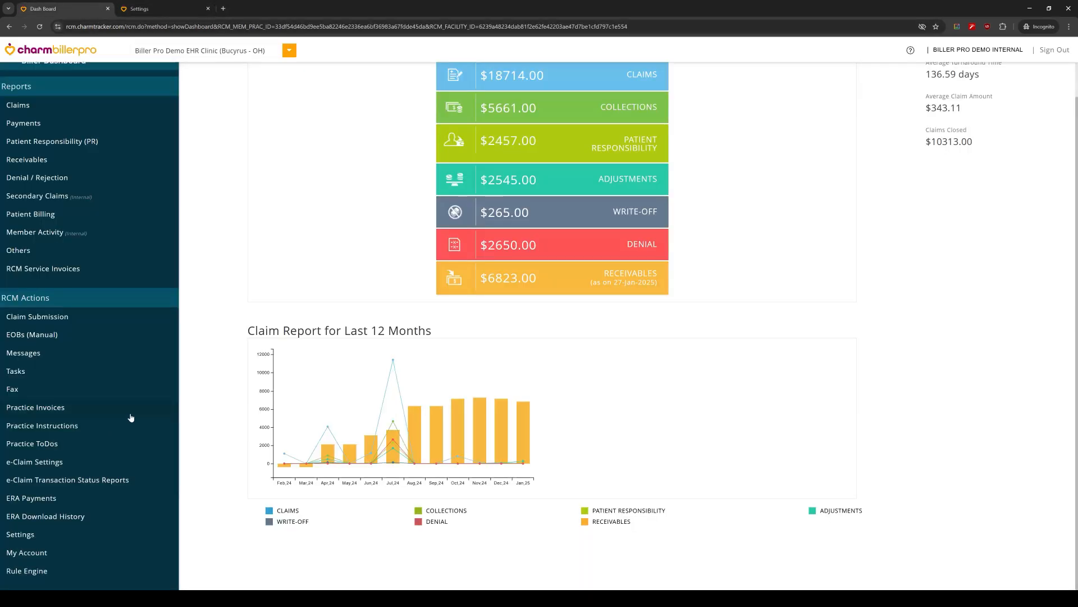
{"action": "left_click", "coordinate": [166, 9]}
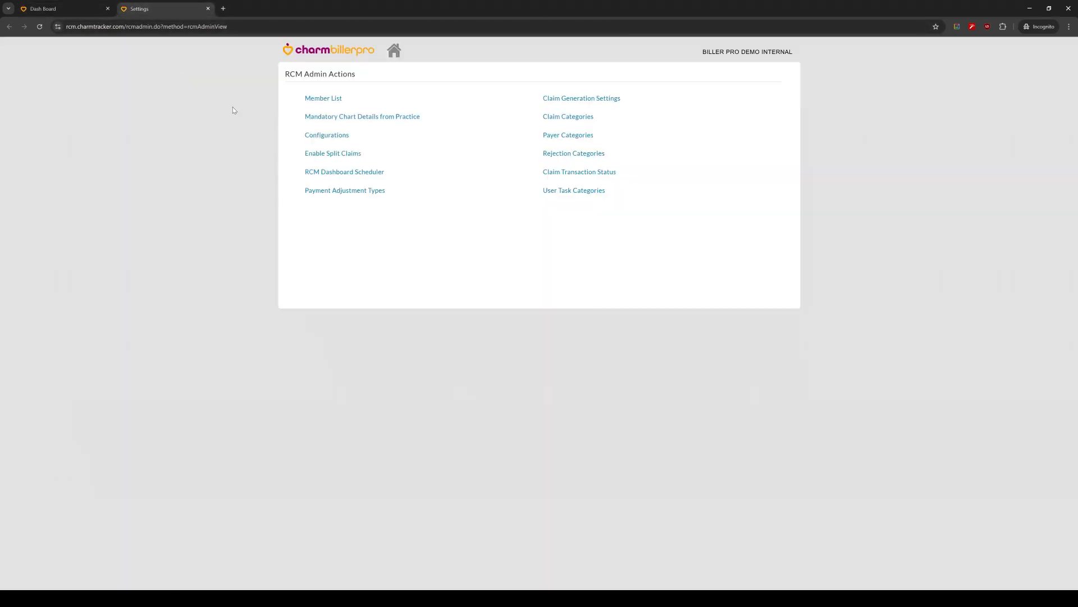
Step: Open the Member List and review both the invited and the active RCM members
{"action": "left_click", "coordinate": [333, 98]}
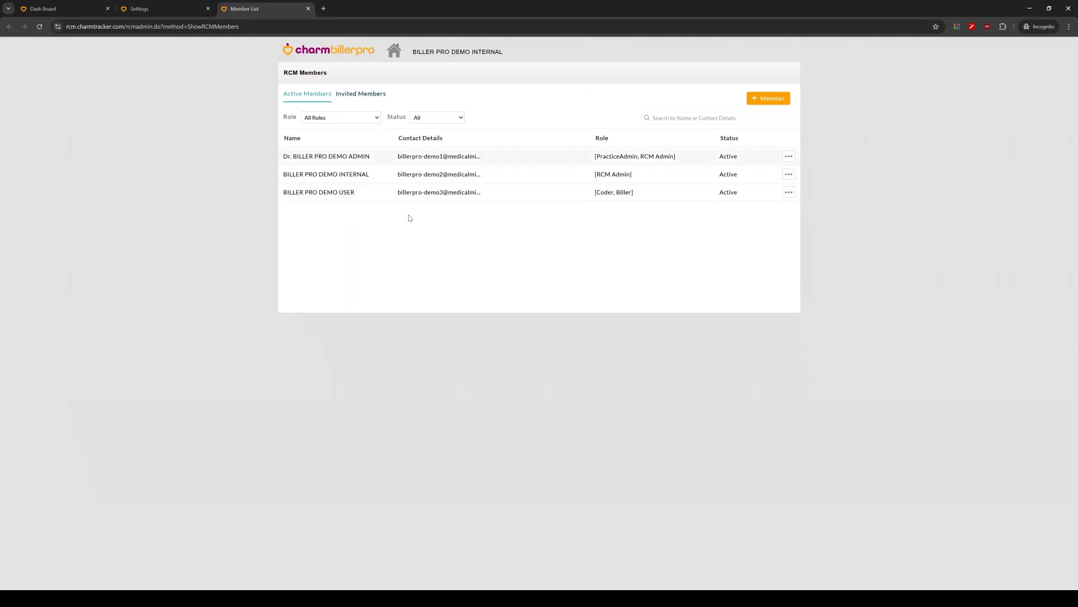
{"action": "left_click", "coordinate": [372, 94]}
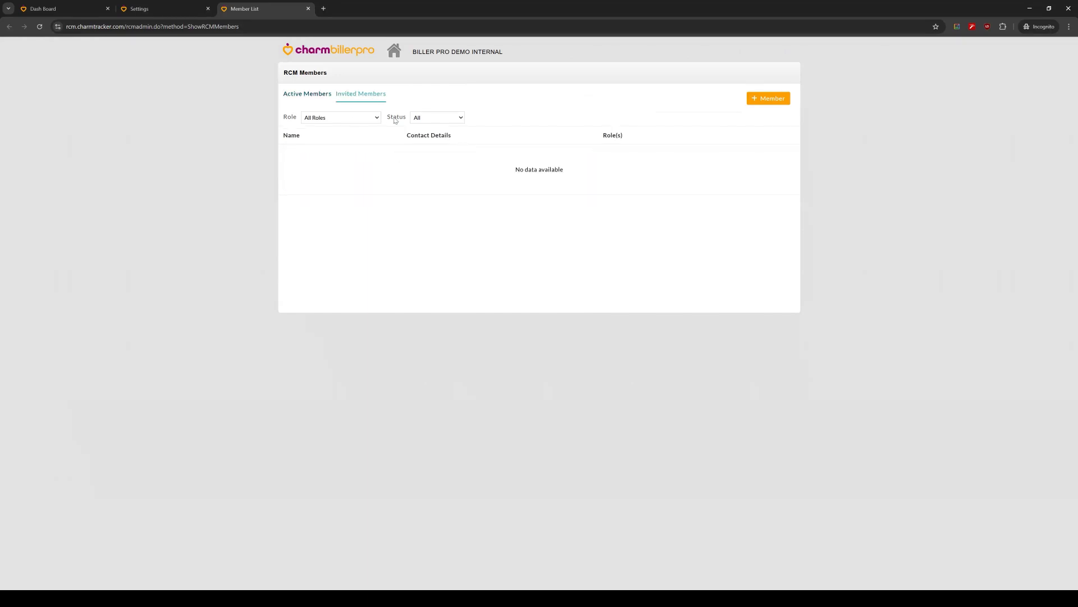
{"action": "left_click", "coordinate": [309, 93]}
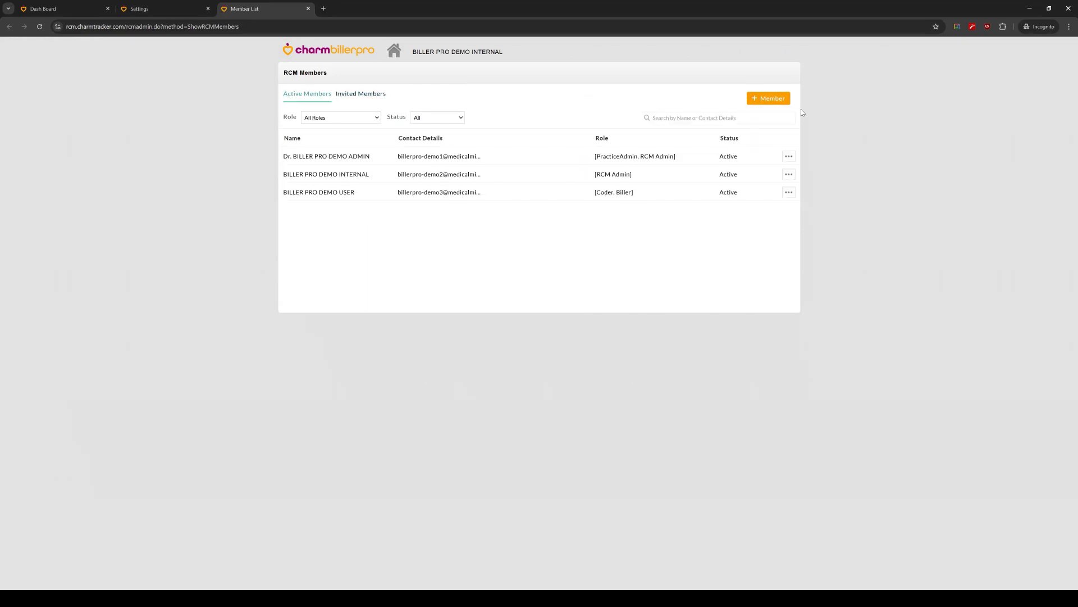
Step: Check the Add Member form and its available member roles, and close the form without adding a member
{"action": "left_click", "coordinate": [784, 100]}
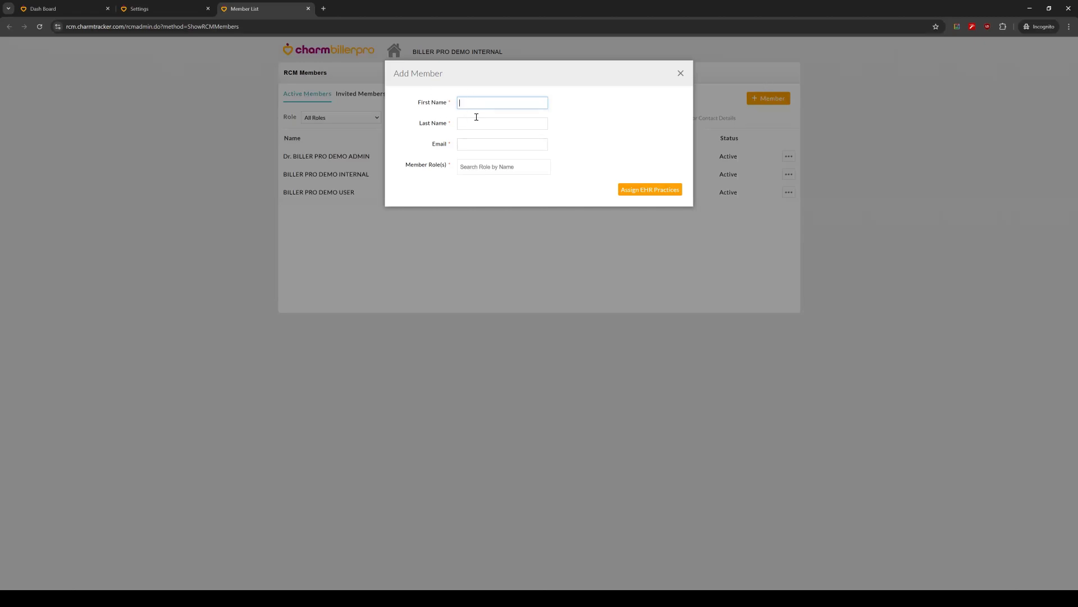
{"action": "left_click", "coordinate": [490, 172]}
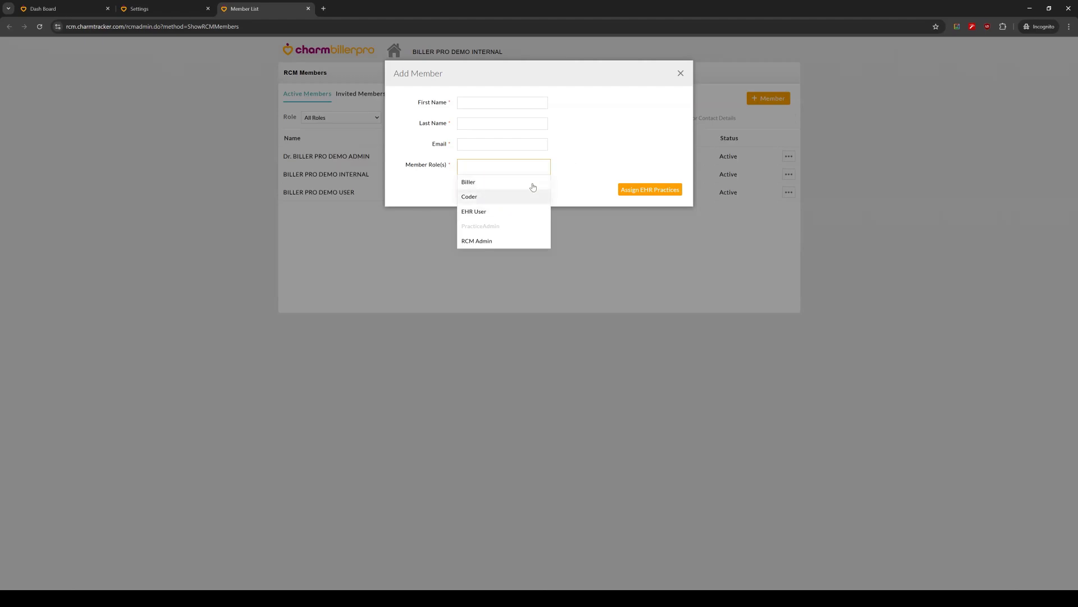
{"action": "left_click", "coordinate": [660, 101]}
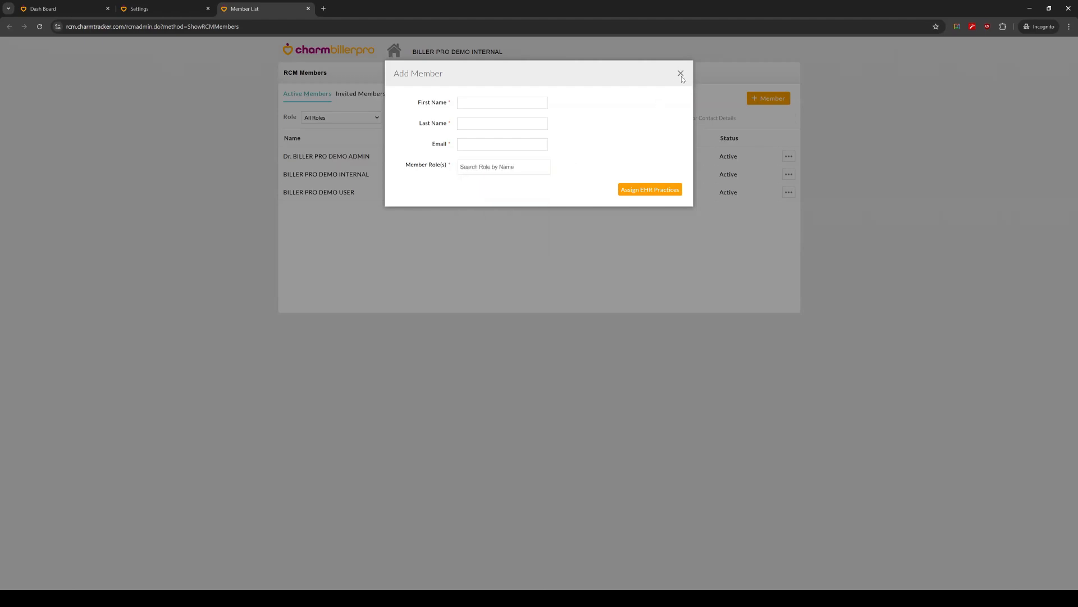
{"action": "left_click", "coordinate": [681, 73]}
Step: Review the Member Privileges and other actions available for the member with PracticeAdmin and RCM Admin roles, and close the Member List
{"action": "left_click", "coordinate": [789, 156]}
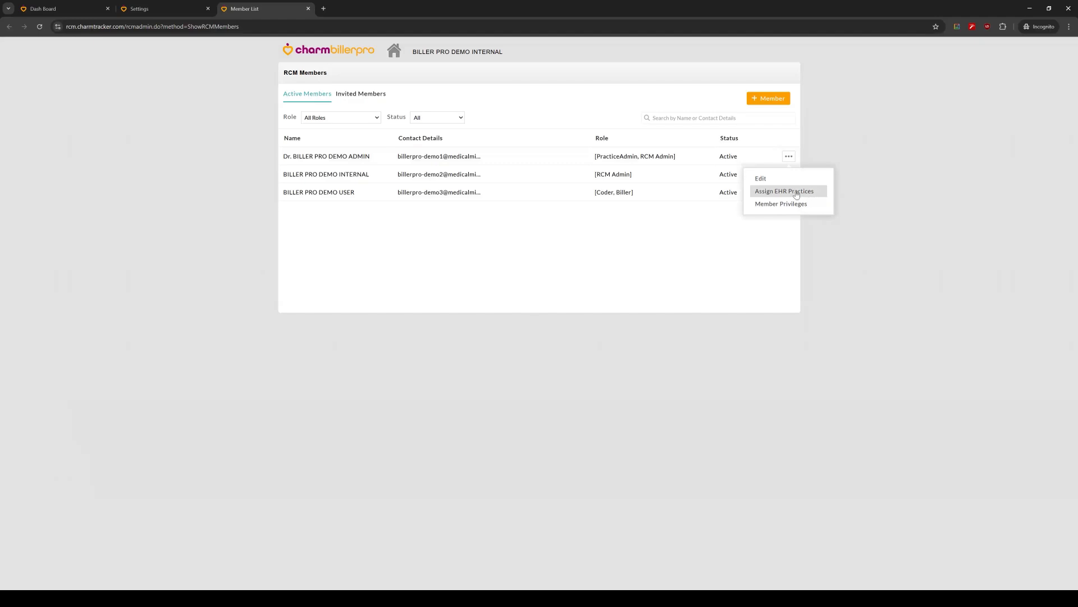
{"action": "left_click", "coordinate": [785, 206]}
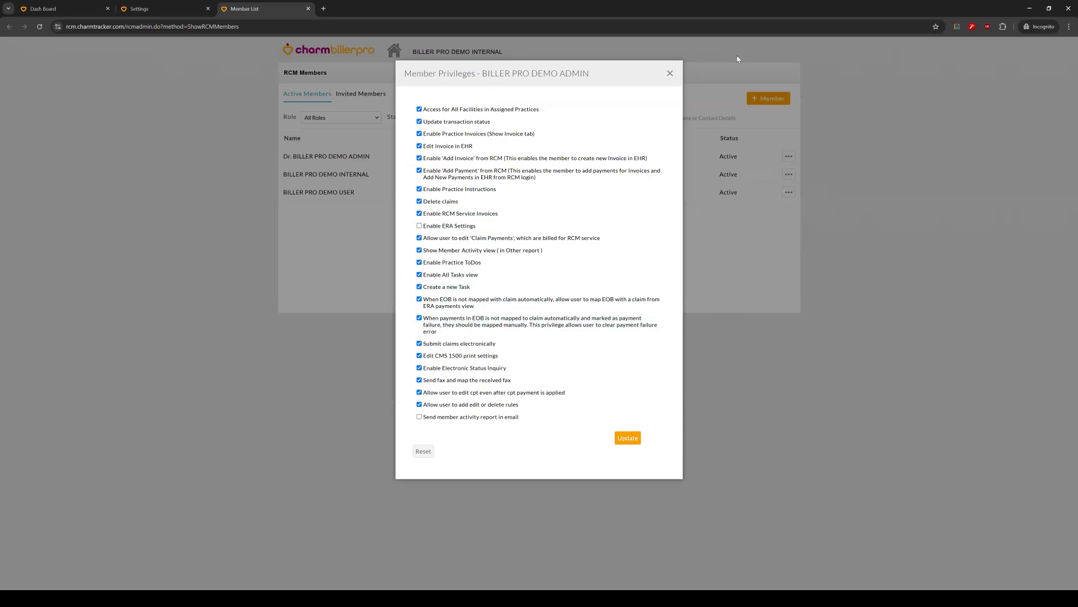
{"action": "left_click", "coordinate": [670, 73]}
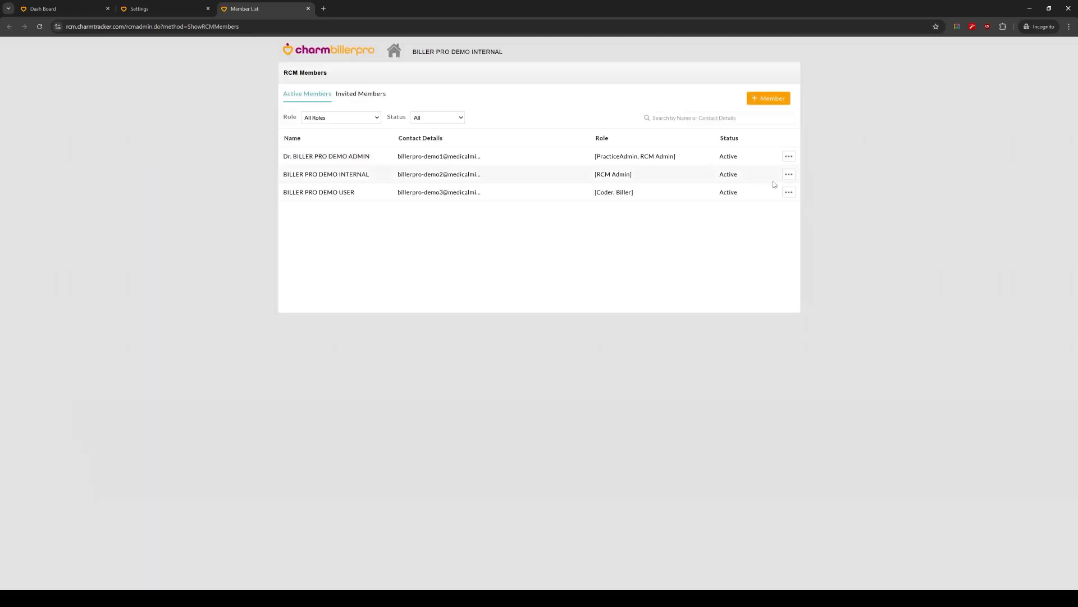
{"action": "left_click", "coordinate": [788, 156]}
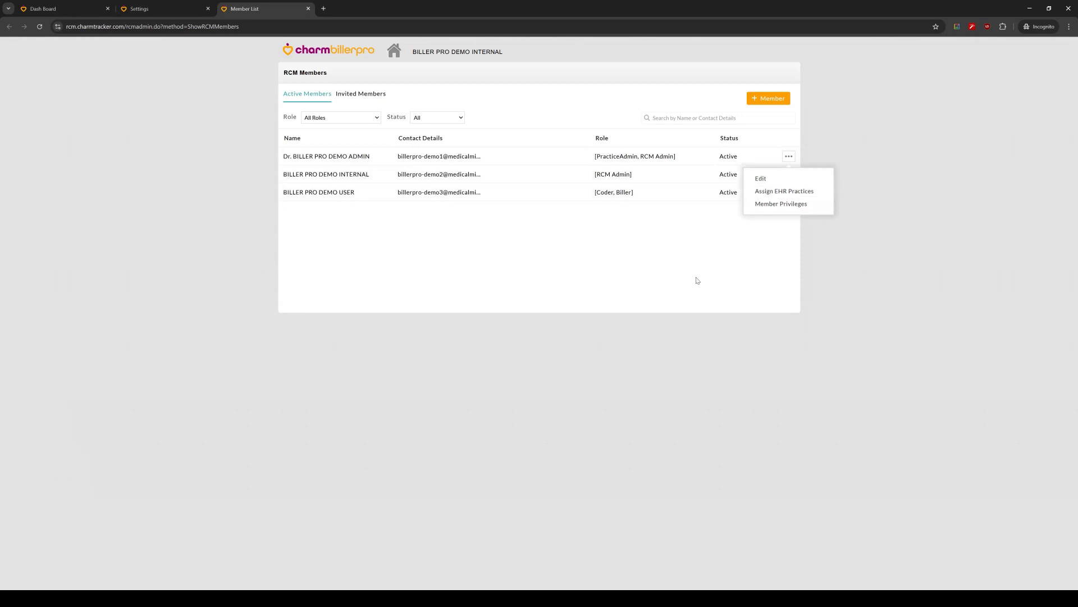
{"action": "left_click", "coordinate": [264, 126]}
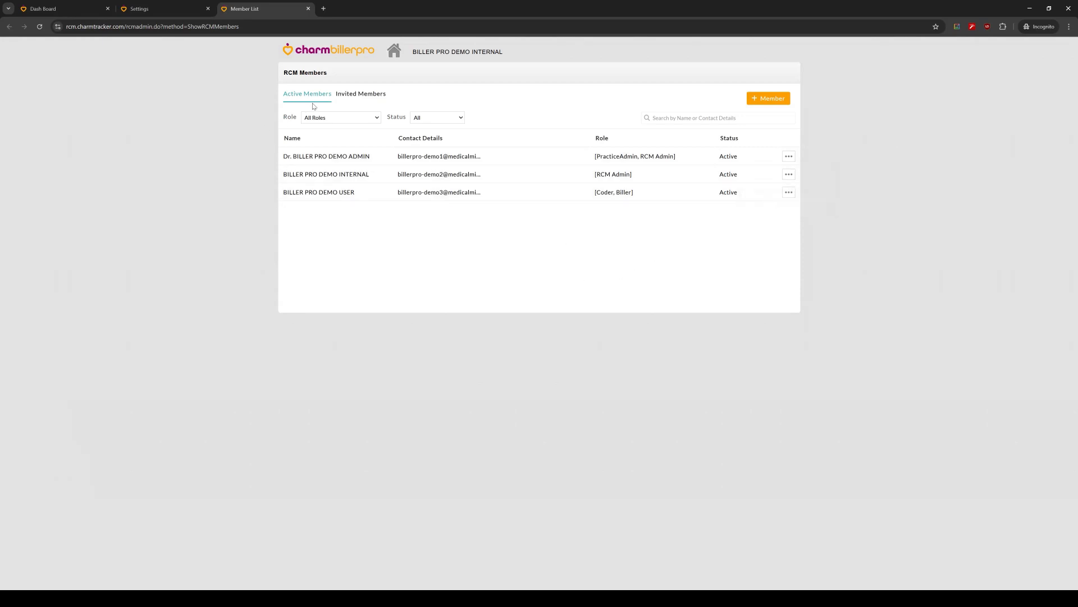
{"action": "left_click", "coordinate": [308, 8]}
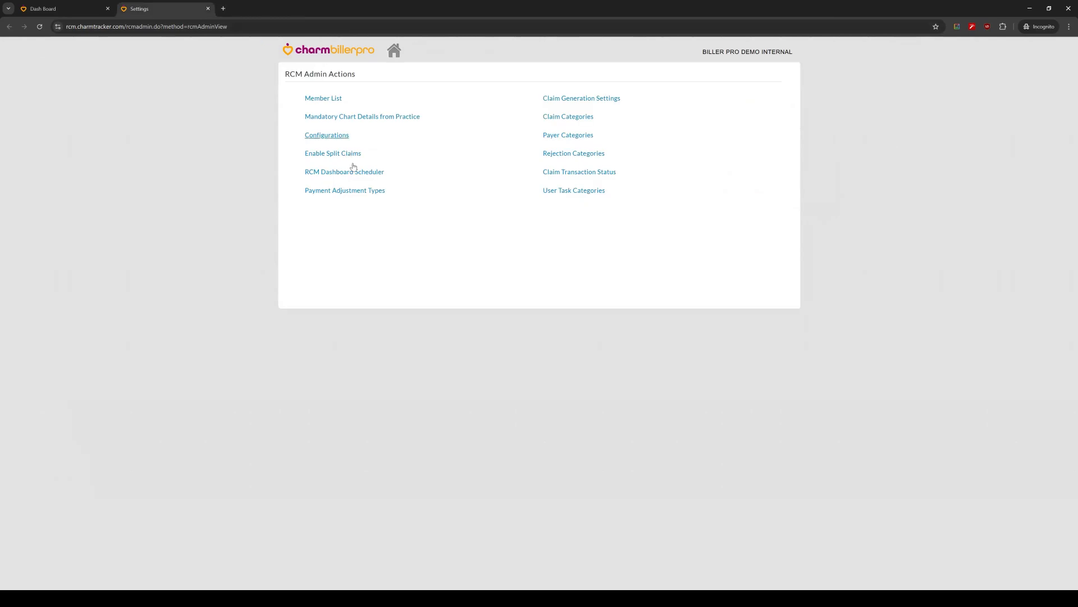
Step: Show the Mandatory Chart Details from Practice settings for Biller Pro Demo EHR Clinic-OPTUM
{"action": "left_click", "coordinate": [377, 123]}
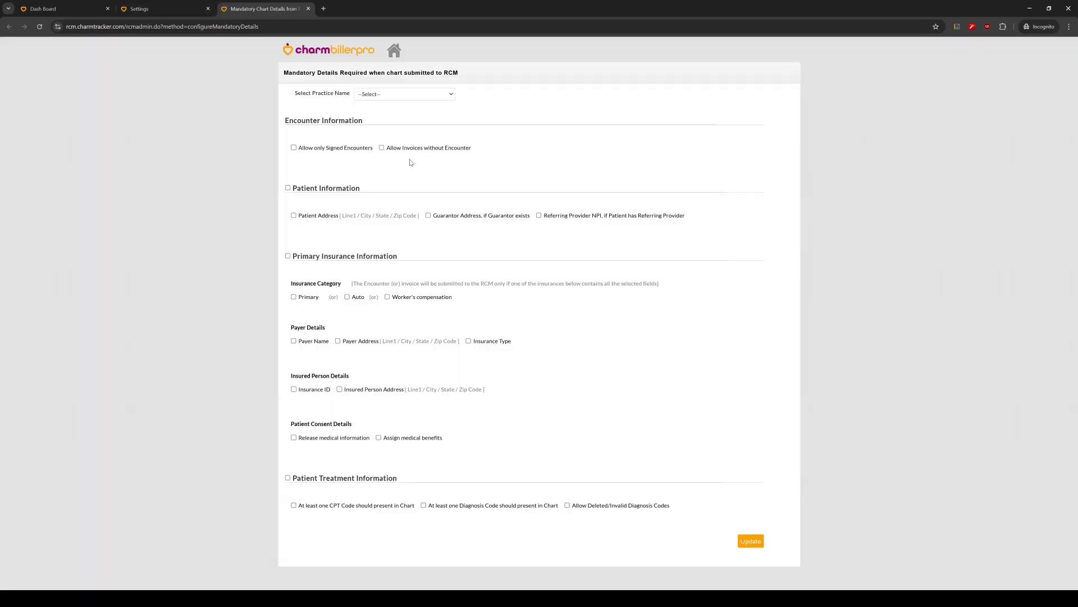
{"action": "left_click", "coordinate": [404, 94]}
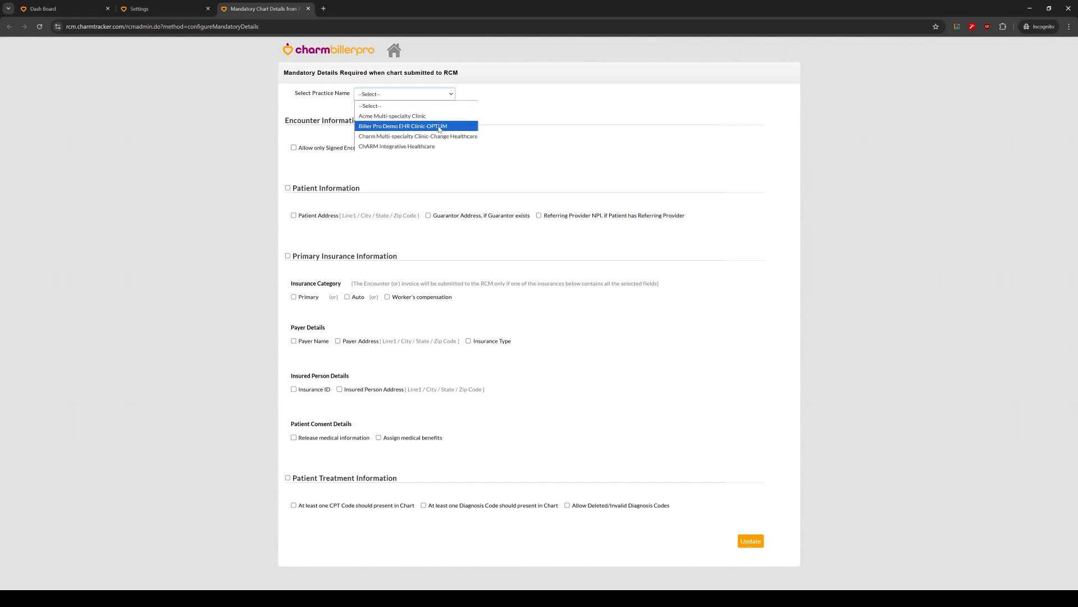
{"action": "left_click", "coordinate": [438, 127]}
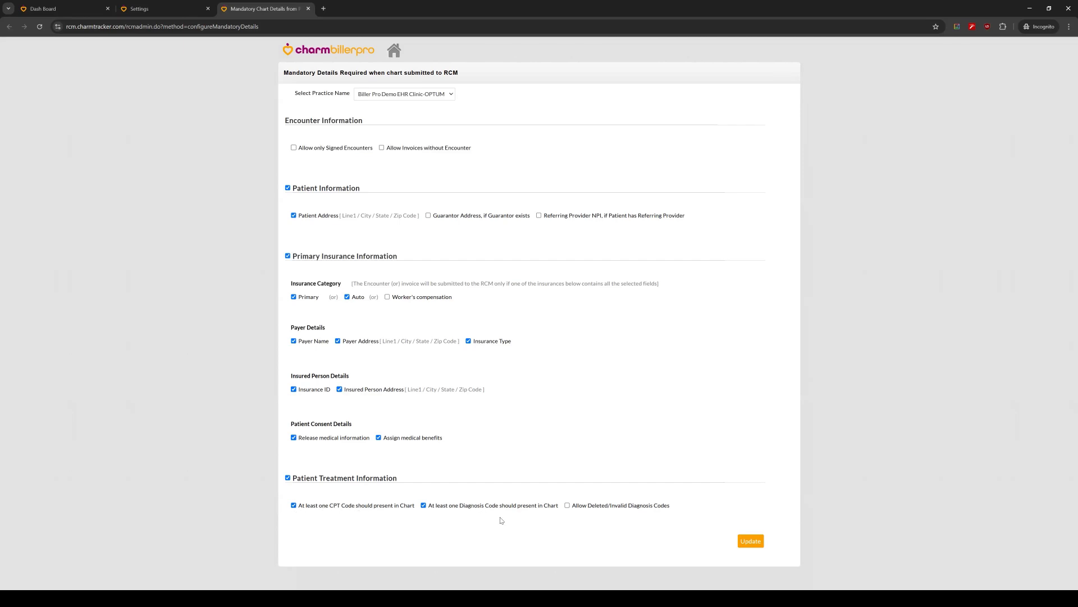
Step: Show the mandatory chart details for Charm Multi-specialty Clinic-Change Healthcare, check the CPT and diagnosis code requirements, and close the page without updating
{"action": "left_click", "coordinate": [414, 97]}
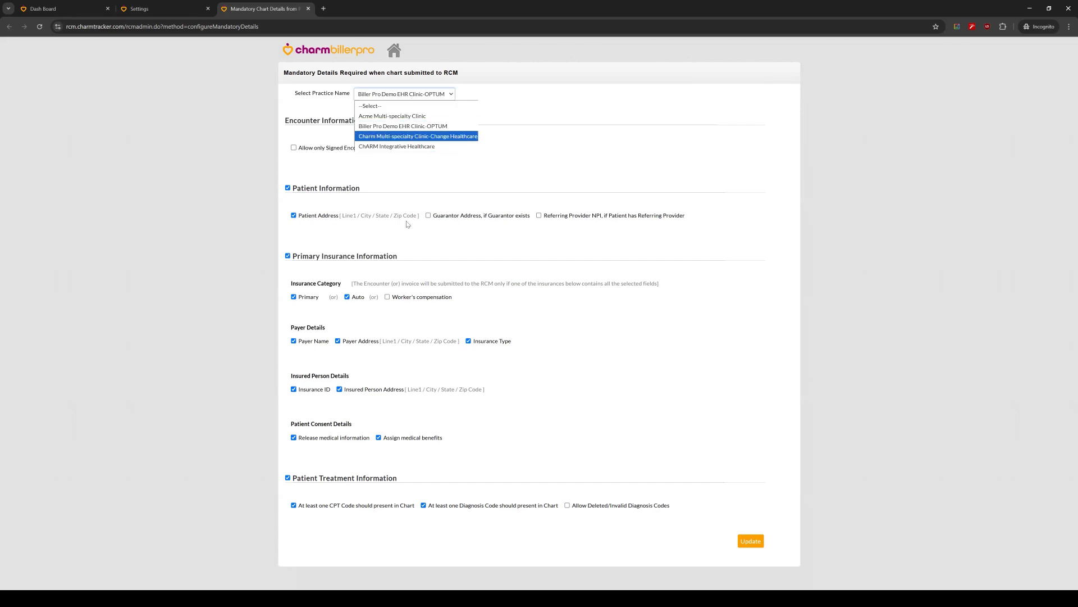
{"action": "key", "text": "Return"}
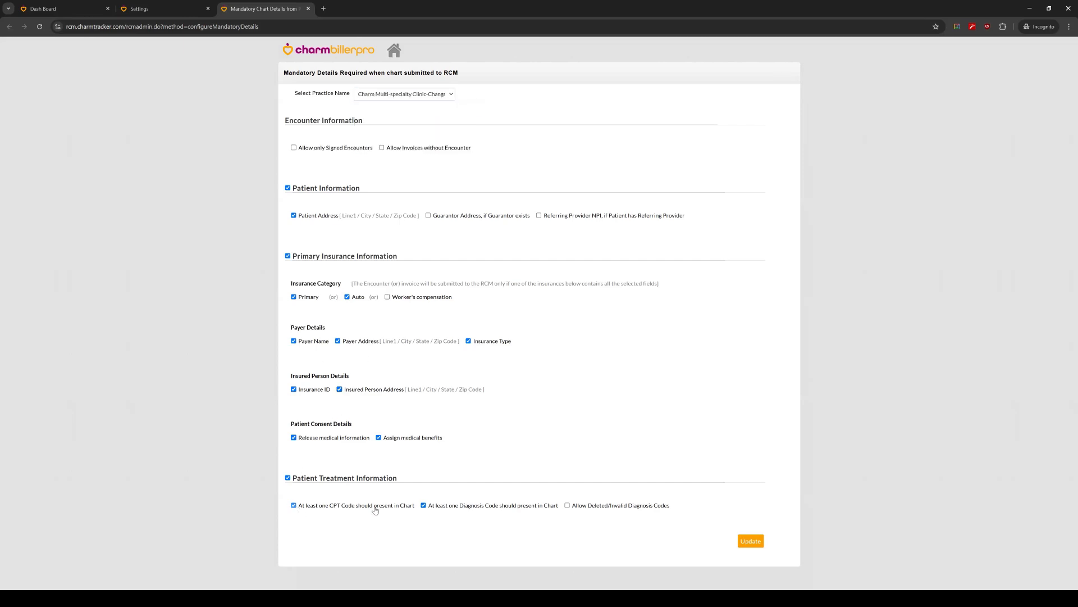
{"action": "left_click", "coordinate": [423, 505]}
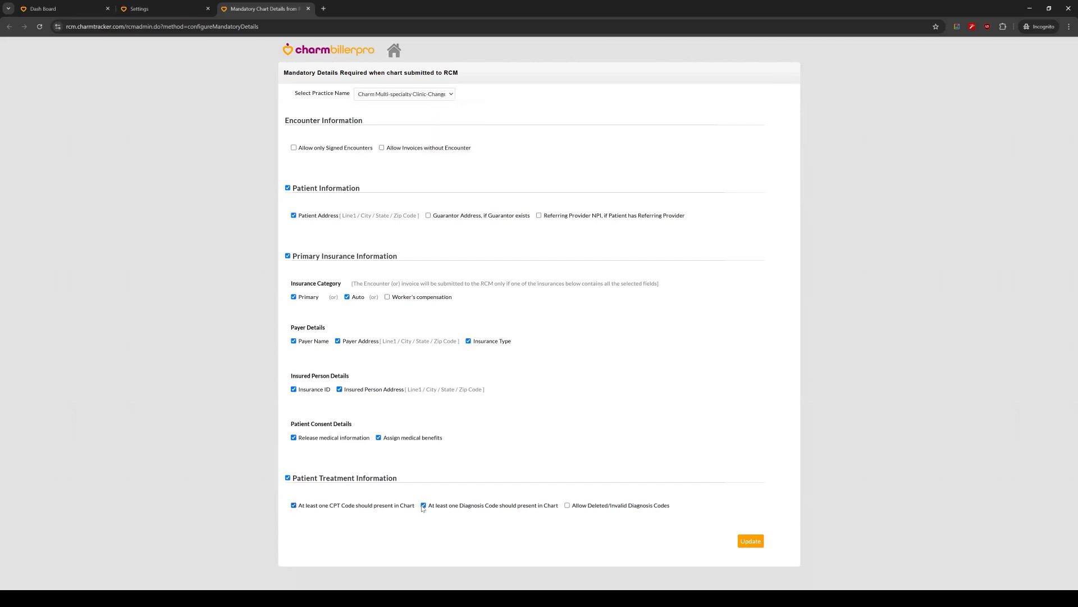
{"action": "left_click", "coordinate": [294, 505]}
{"action": "left_click", "coordinate": [308, 8]}
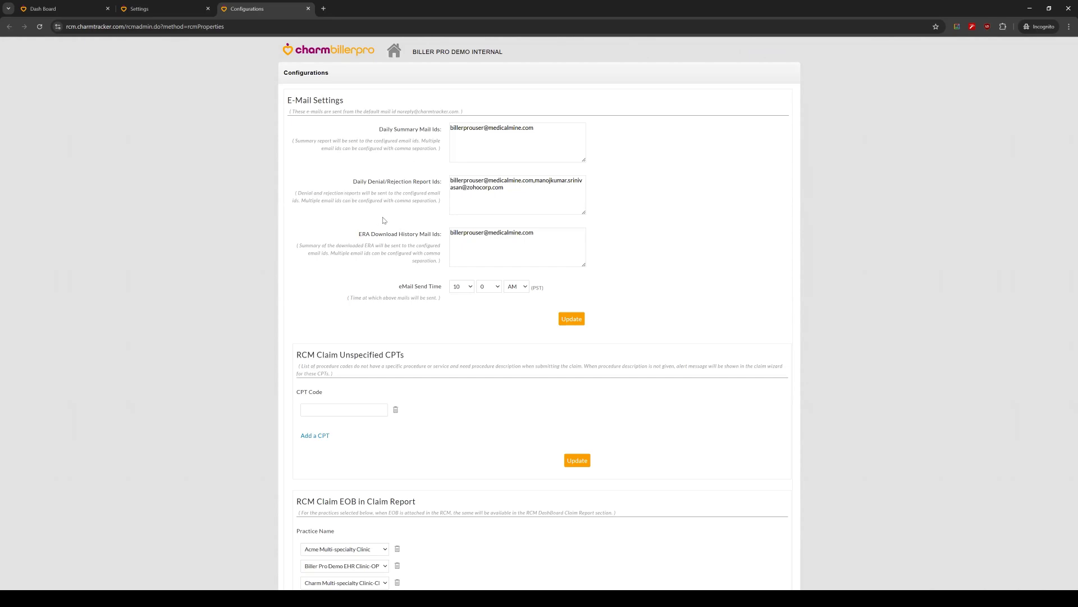
Step: Review the RCM Configurations from the e-mail settings down to Automatic Claim Test Submission, and close the page unchanged
{"action": "scroll", "coordinate": [388, 219], "scroll_direction": "down", "scroll_amount": 3}
{"action": "scroll", "coordinate": [421, 257], "scroll_direction": "down", "scroll_amount": 2}
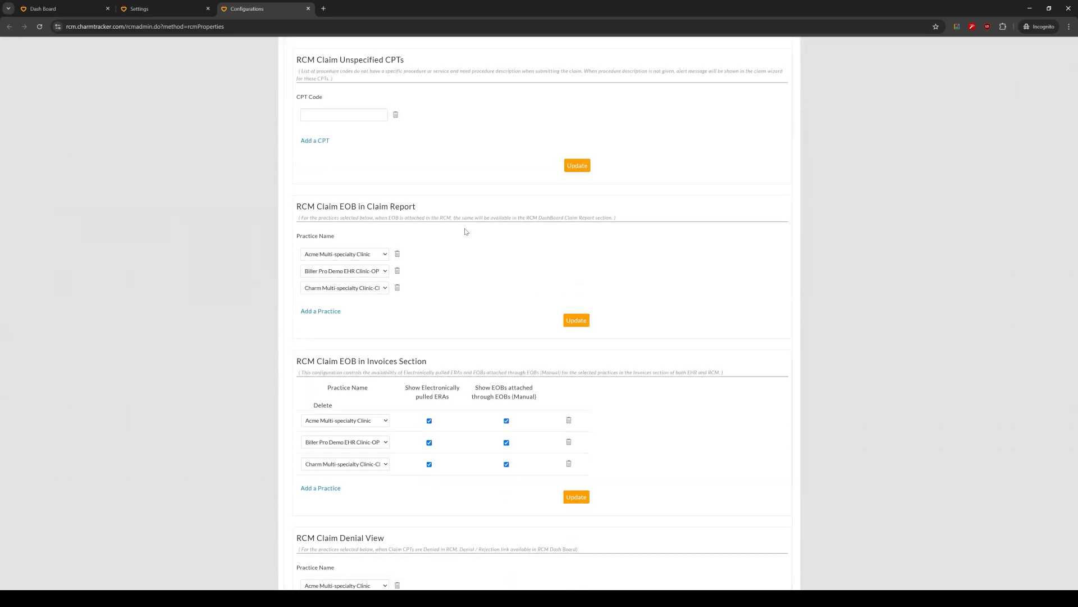
{"action": "scroll", "coordinate": [449, 253], "scroll_direction": "down", "scroll_amount": 6}
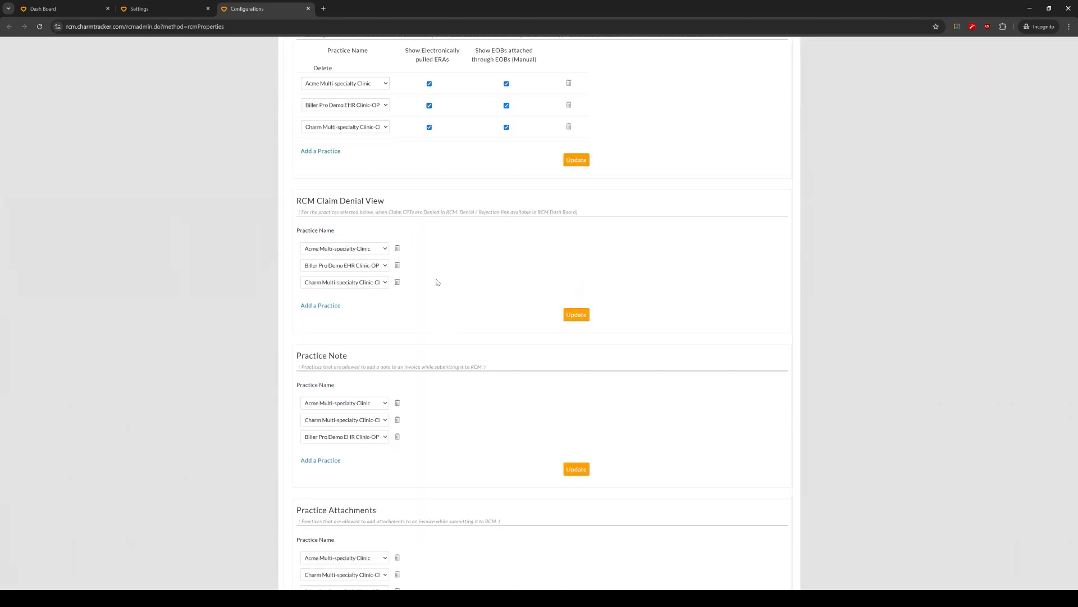
{"action": "scroll", "coordinate": [437, 282], "scroll_direction": "down", "scroll_amount": 7}
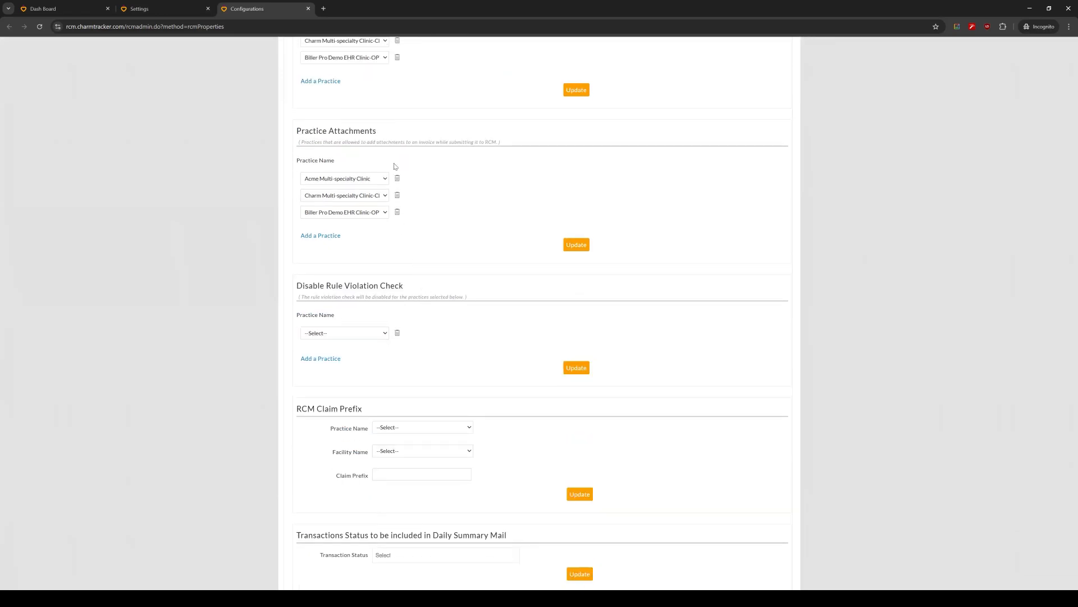
{"action": "scroll", "coordinate": [396, 318], "scroll_direction": "down", "scroll_amount": 8}
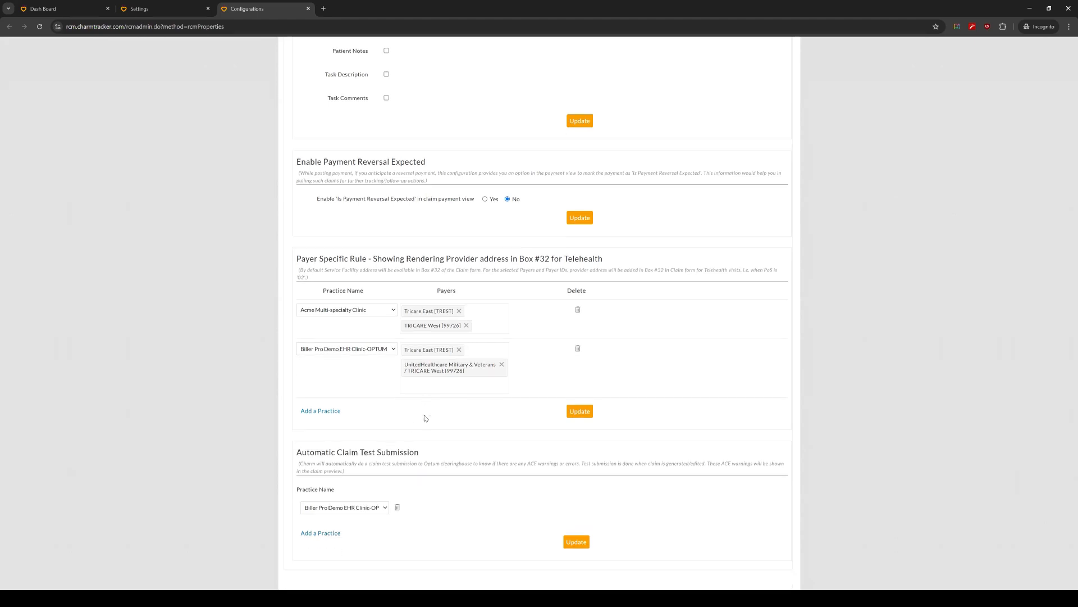
{"action": "scroll", "coordinate": [292, 252], "scroll_direction": "up", "scroll_amount": 4}
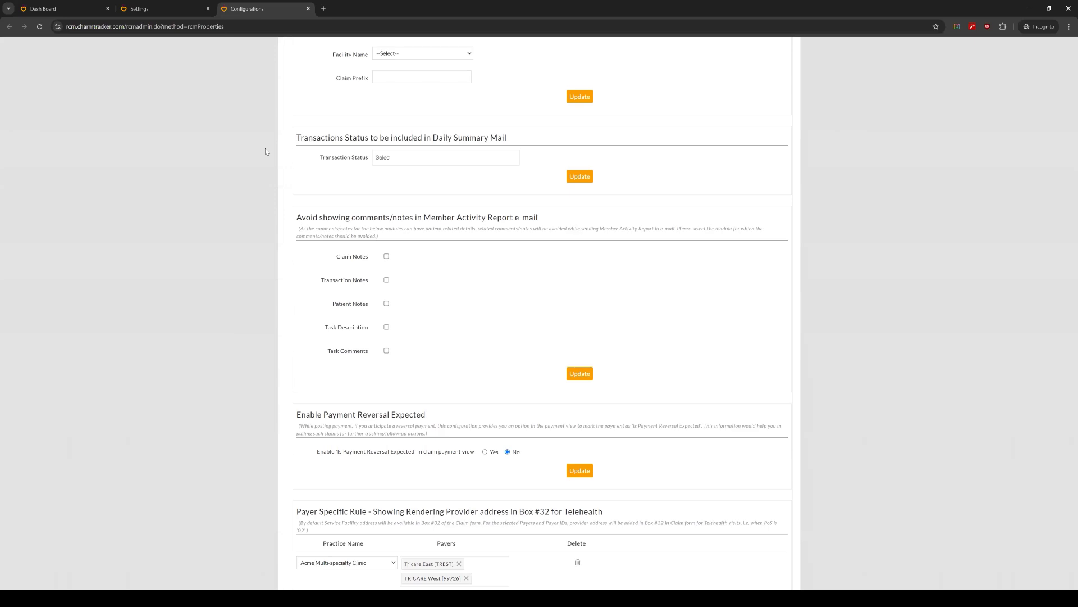
{"action": "scroll", "coordinate": [277, 230], "scroll_direction": "up", "scroll_amount": 8}
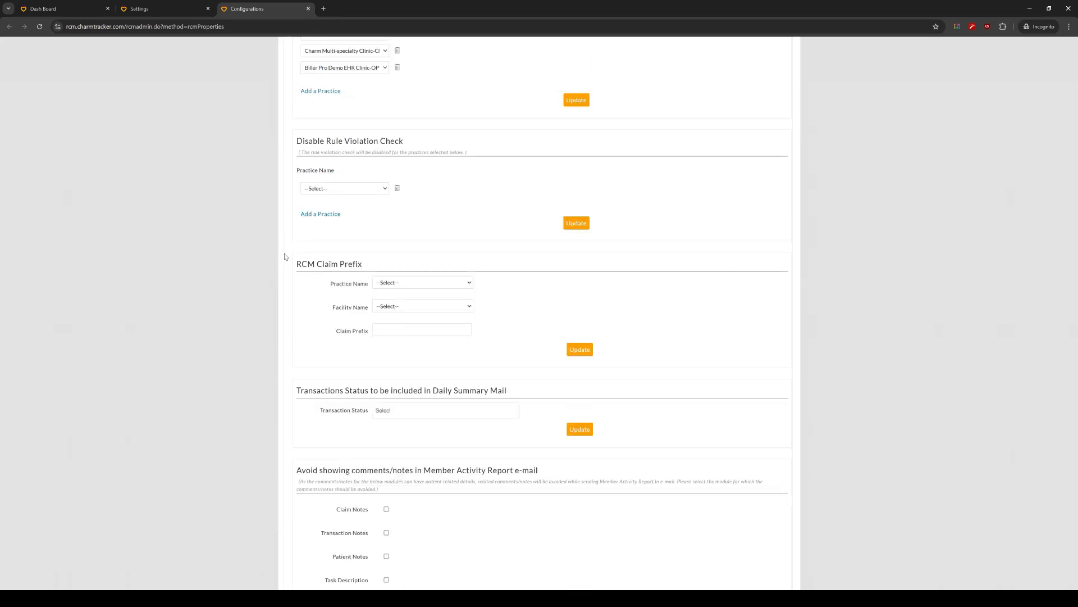
{"action": "left_click", "coordinate": [308, 8]}
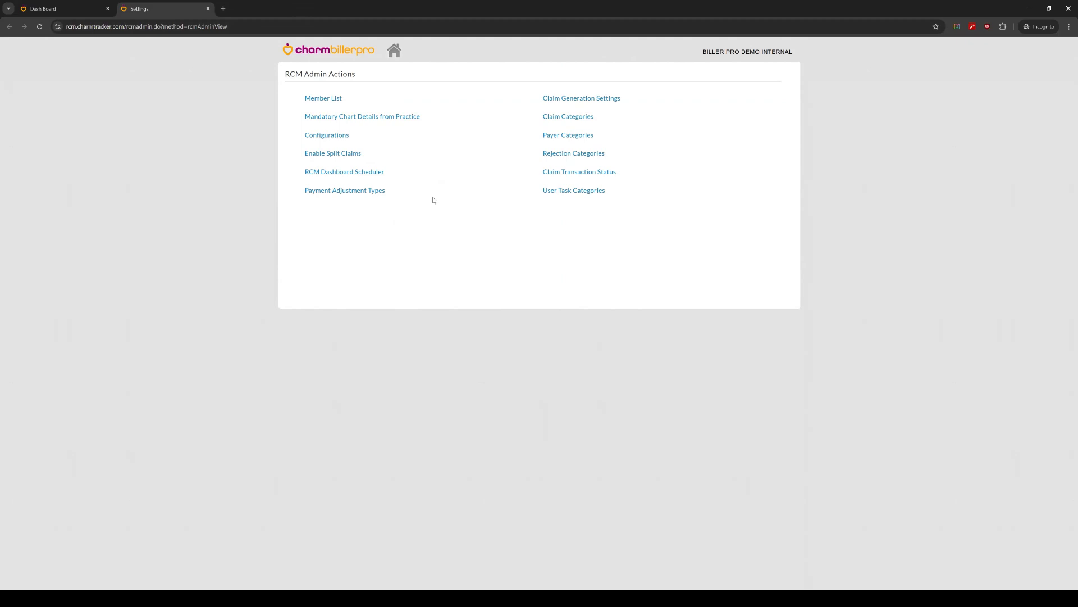
Step: Open the Claim Generation Settings and show them for the practice Biller Pro Demo EHR Clinic-OPTUM
{"action": "left_click", "coordinate": [581, 99]}
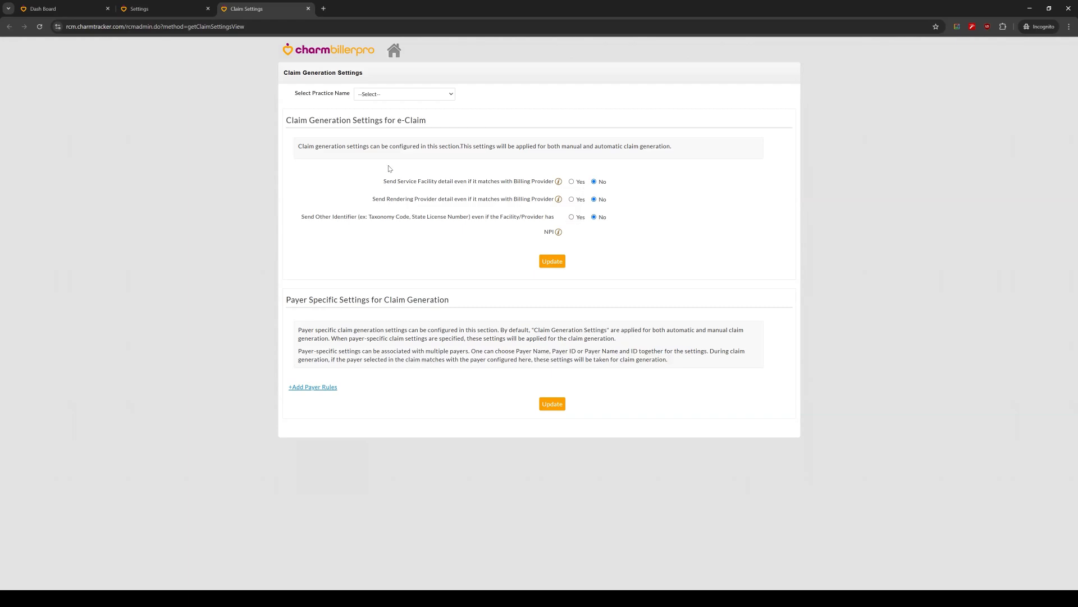
{"action": "left_click", "coordinate": [392, 95]}
{"action": "left_click", "coordinate": [394, 126]}
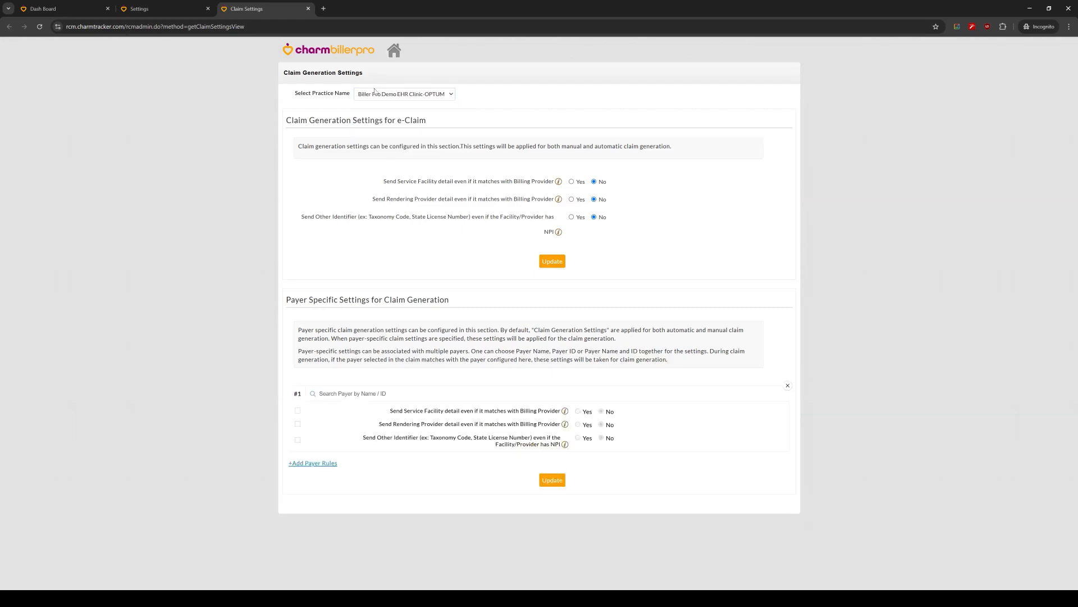
Step: Try a payer rule for Aetna Health Plan - PPO (60054) with Send Other Identifier set to Yes, and close the page without updating
{"action": "left_click", "coordinate": [368, 393]}
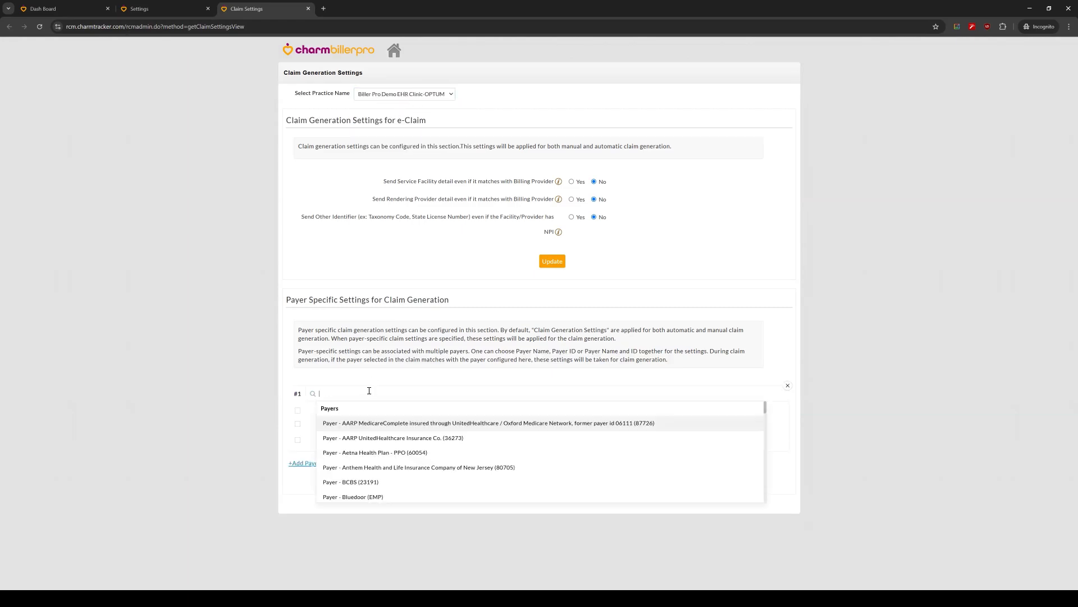
{"action": "left_click", "coordinate": [415, 452]}
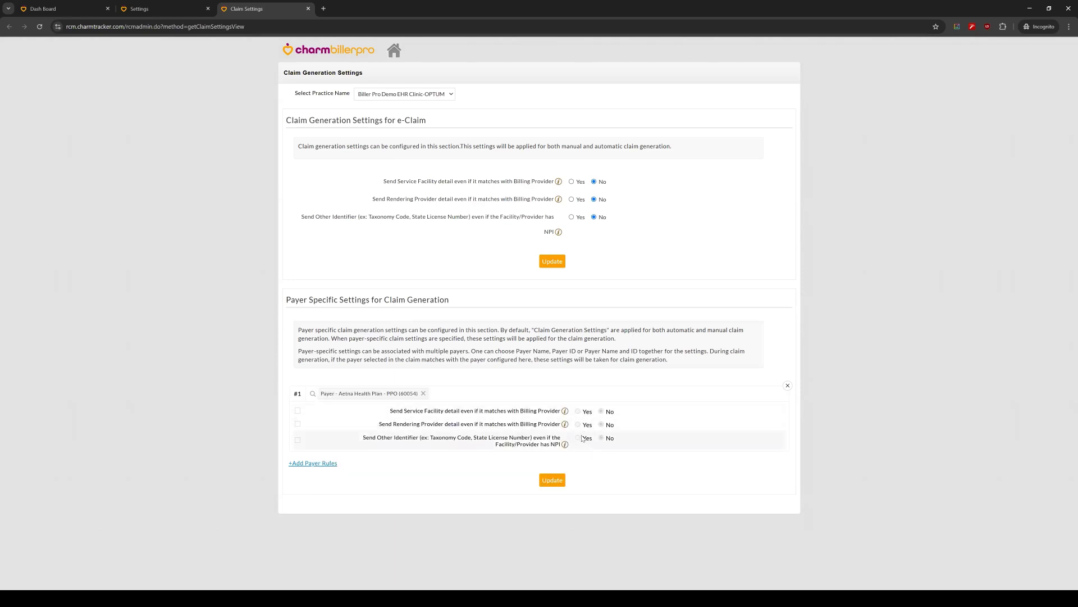
{"action": "left_click", "coordinate": [298, 439]}
{"action": "left_click", "coordinate": [578, 438]}
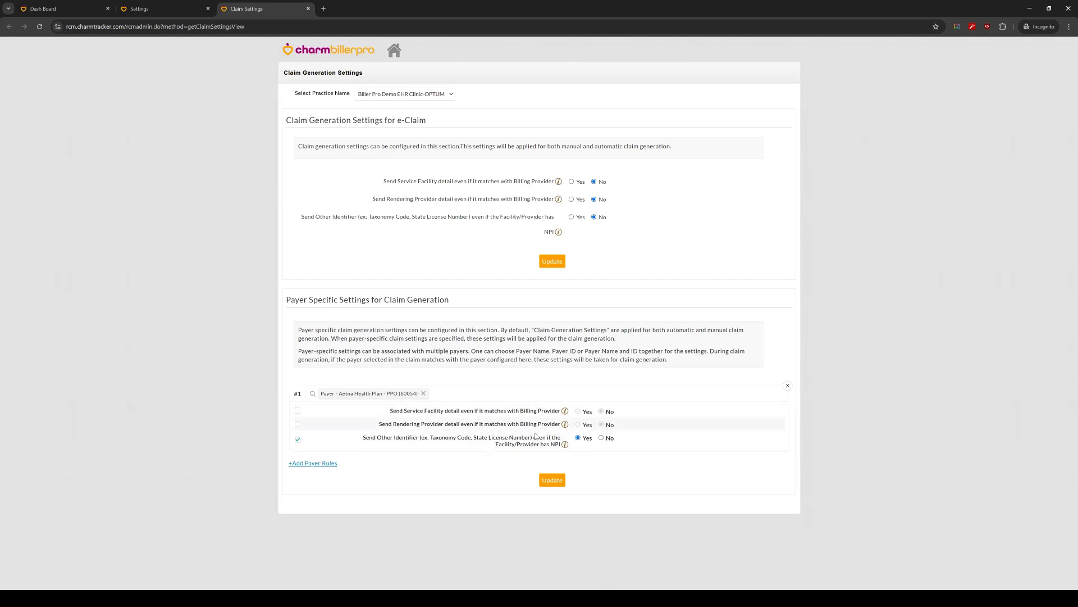
{"action": "left_click", "coordinate": [308, 9]}
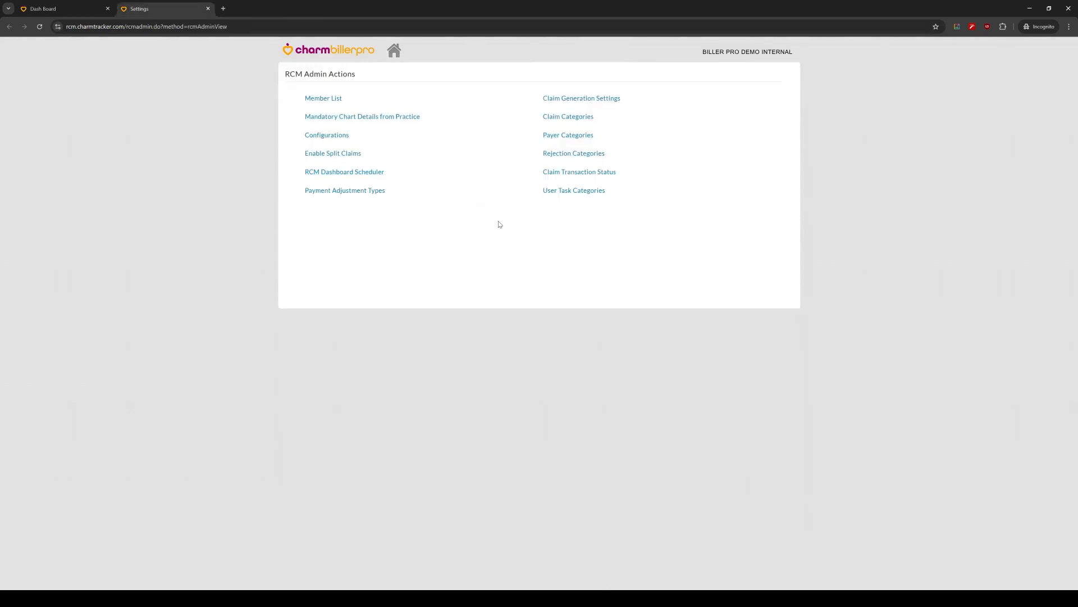
Step: Review the Claim Categories with their descriptions, colors and blank rows for new entries, and cancel without changes
{"action": "left_click", "coordinate": [577, 121]}
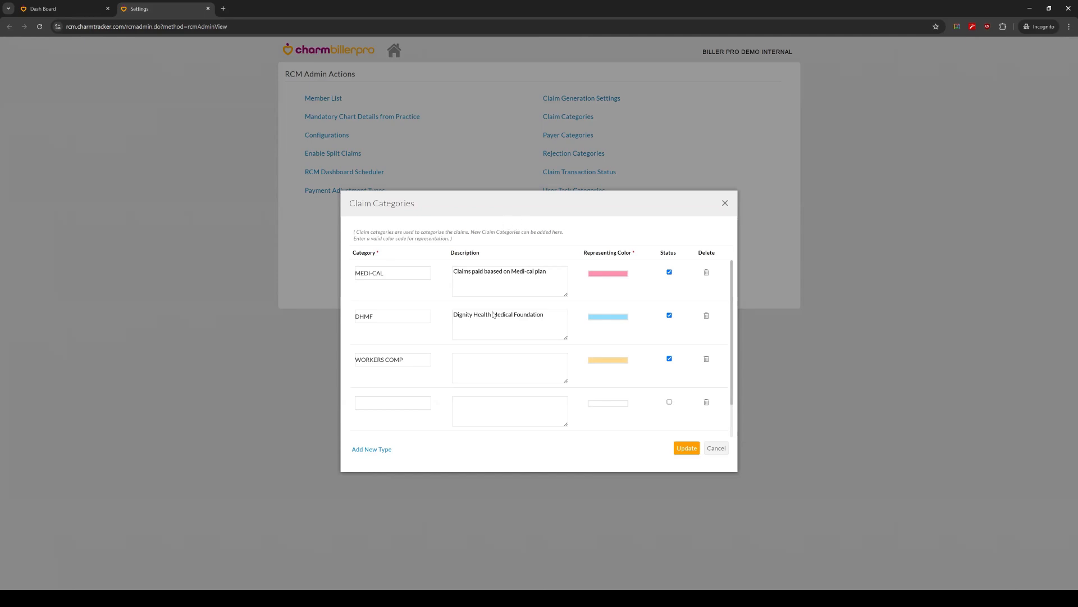
{"action": "scroll", "coordinate": [494, 306], "scroll_direction": "down", "scroll_amount": 1}
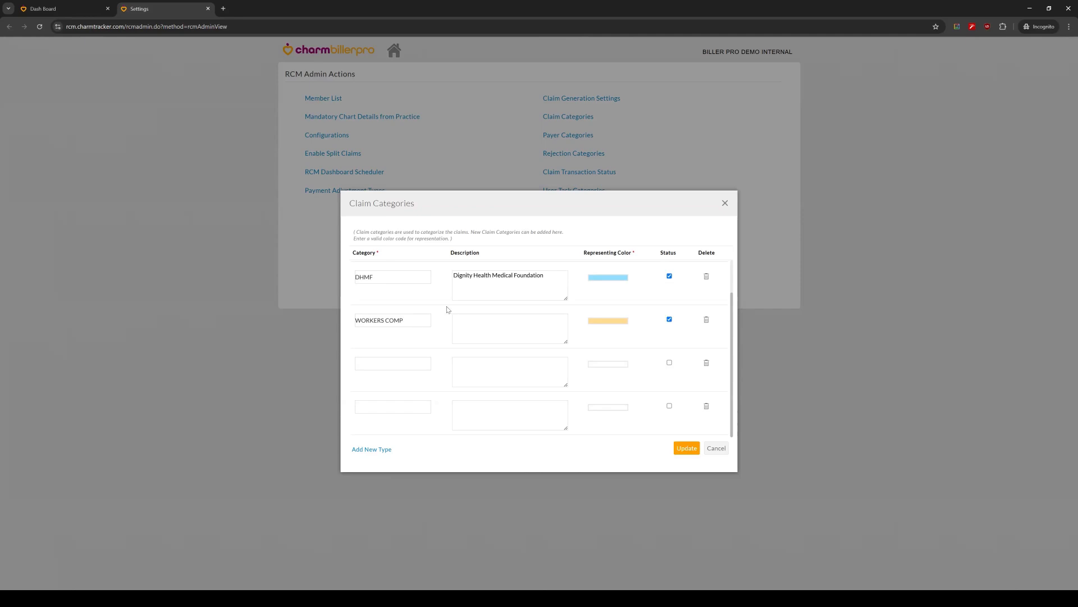
{"action": "scroll", "coordinate": [439, 331], "scroll_direction": "up", "scroll_amount": 1}
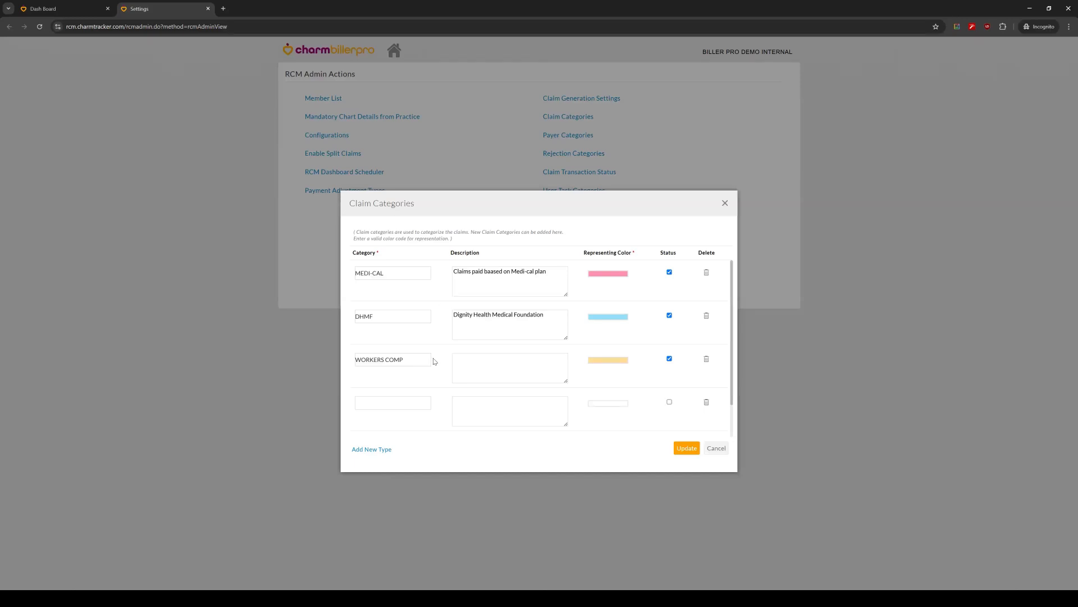
{"action": "left_click", "coordinate": [407, 402]}
{"action": "scroll", "coordinate": [562, 381], "scroll_direction": "down", "scroll_amount": 1}
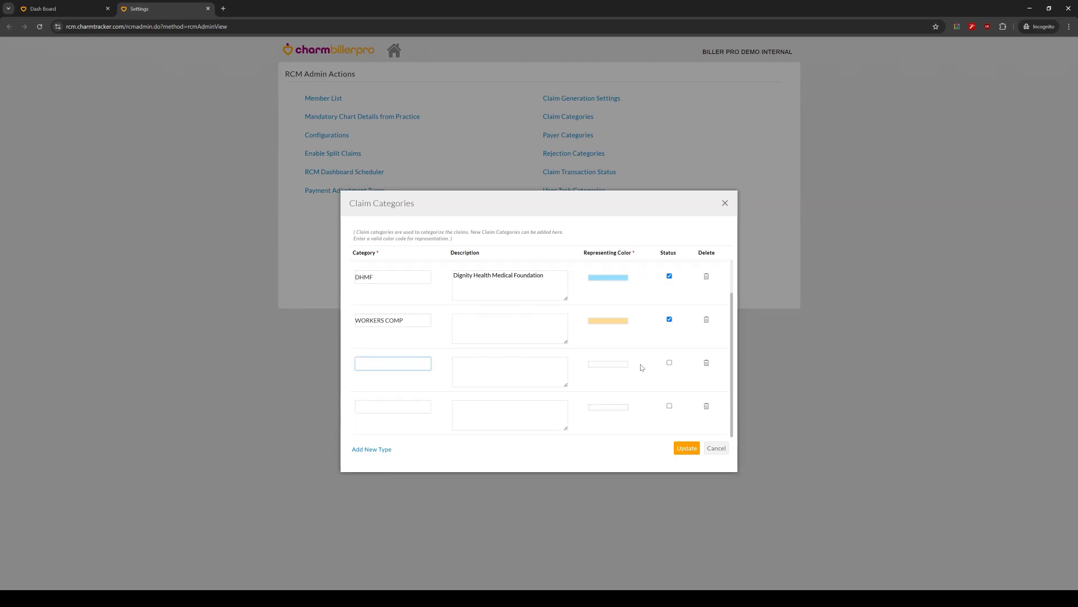
{"action": "left_click", "coordinate": [716, 448]}
Step: From Claim Submission, set the category of the Tricare East claim totalling 130.00, generated Sep 18, 2024, to WORKERS COMP, save, and close the claims page
{"action": "left_click", "coordinate": [61, 8]}
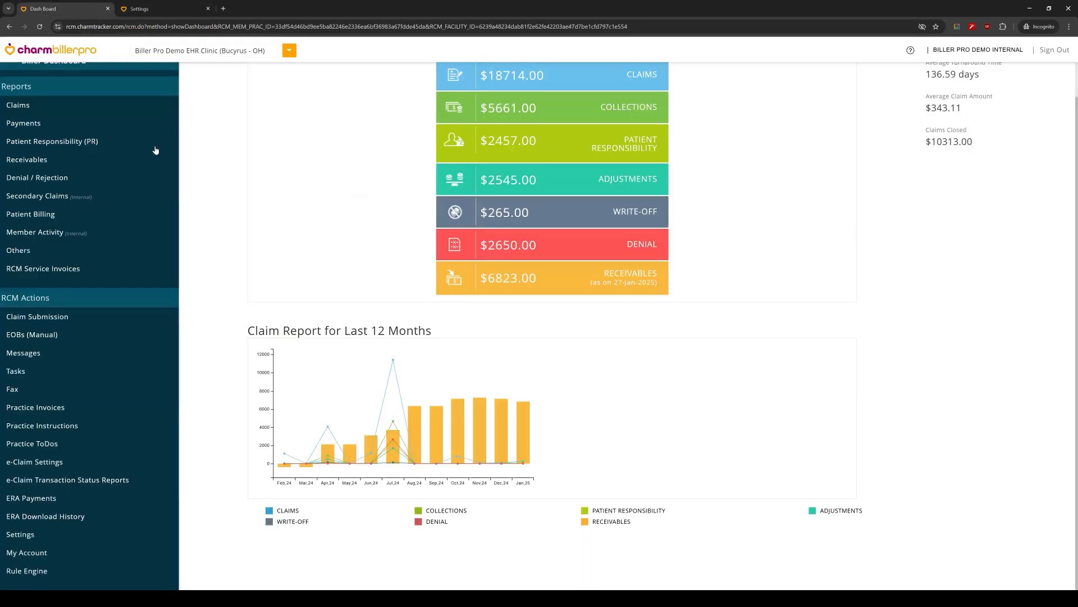
{"action": "left_click", "coordinate": [108, 319]}
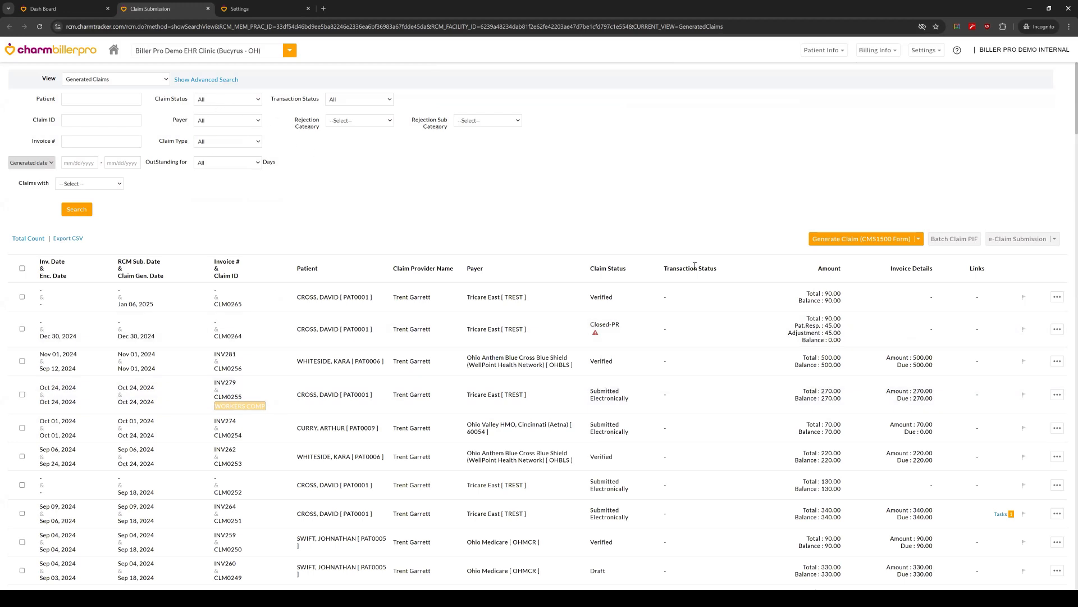
{"action": "left_click", "coordinate": [1057, 486]}
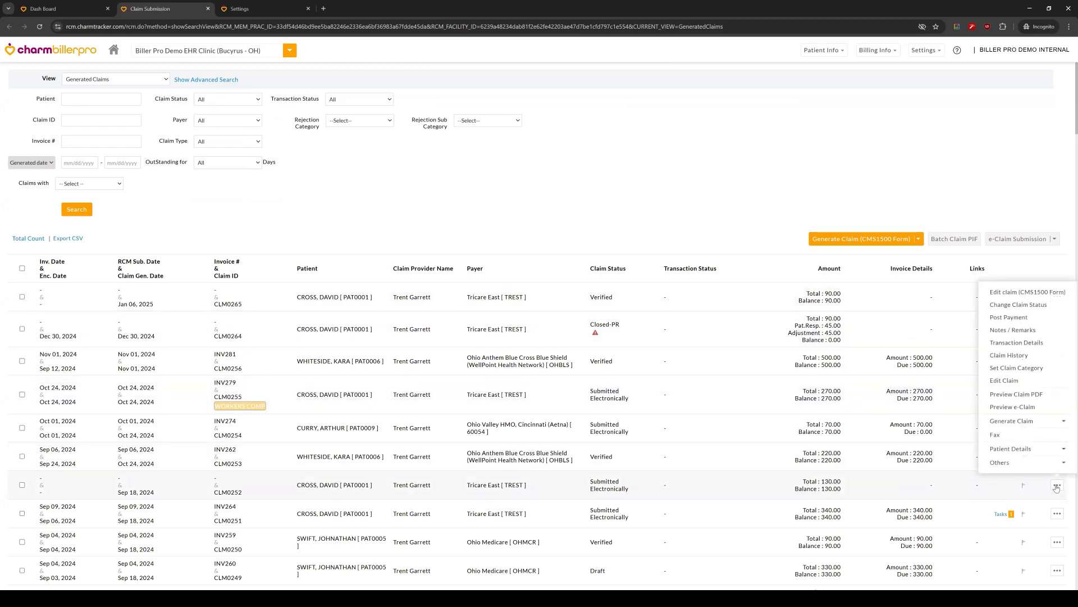
{"action": "left_click", "coordinate": [1035, 370]}
{"action": "left_click", "coordinate": [537, 326]}
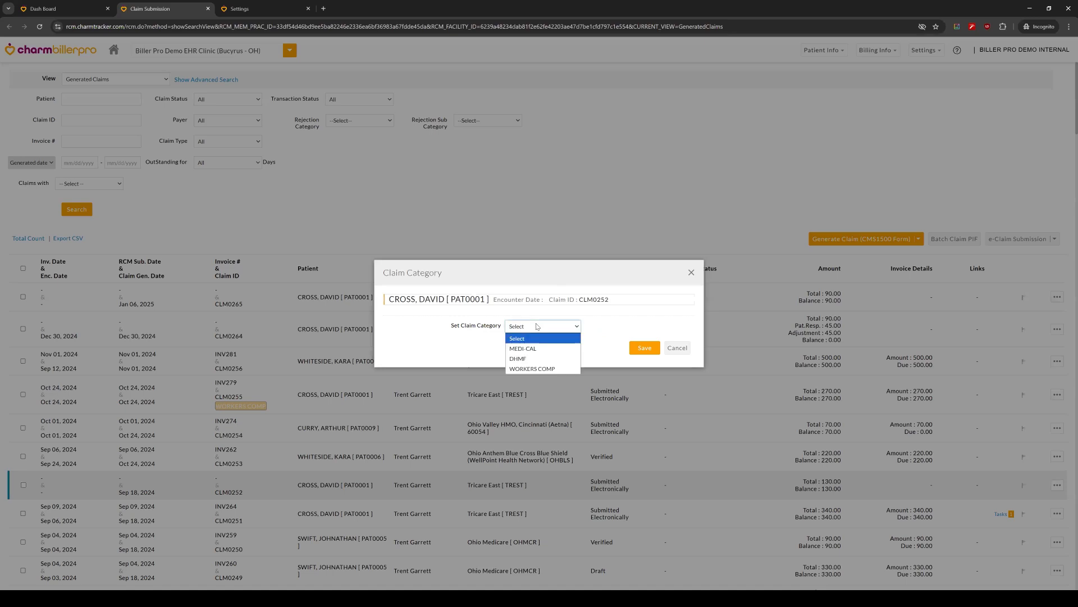
{"action": "left_click", "coordinate": [538, 326]}
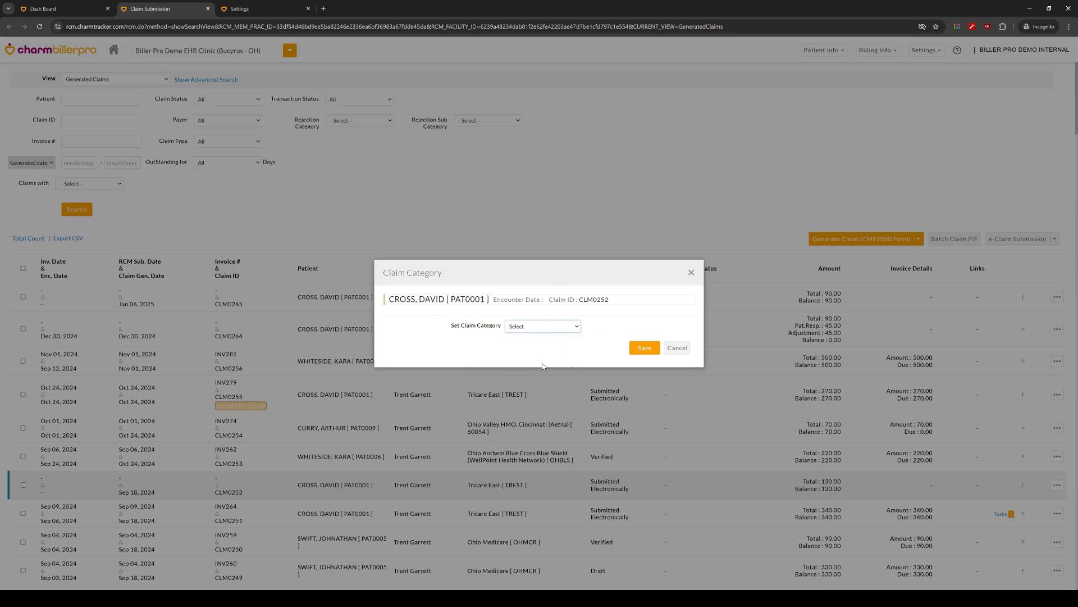
{"action": "left_click", "coordinate": [554, 329]}
{"action": "left_click", "coordinate": [645, 348]}
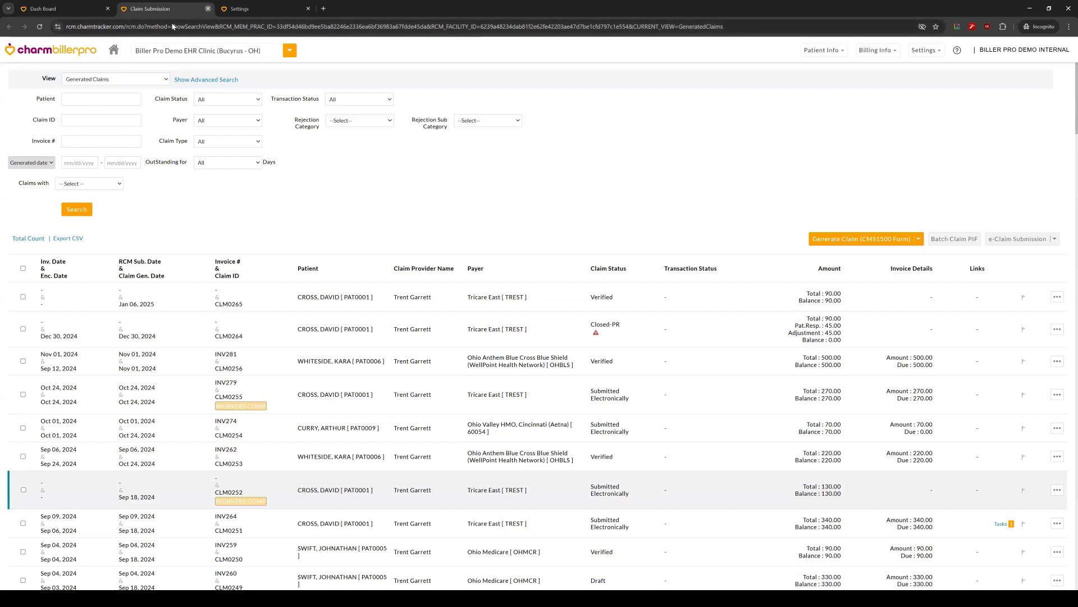
{"action": "left_click", "coordinate": [208, 9]}
Step: Return to the RCM Admin Actions, check the Rejection Categories form with its sub categories, and close it without changes
{"action": "left_click", "coordinate": [156, 7]}
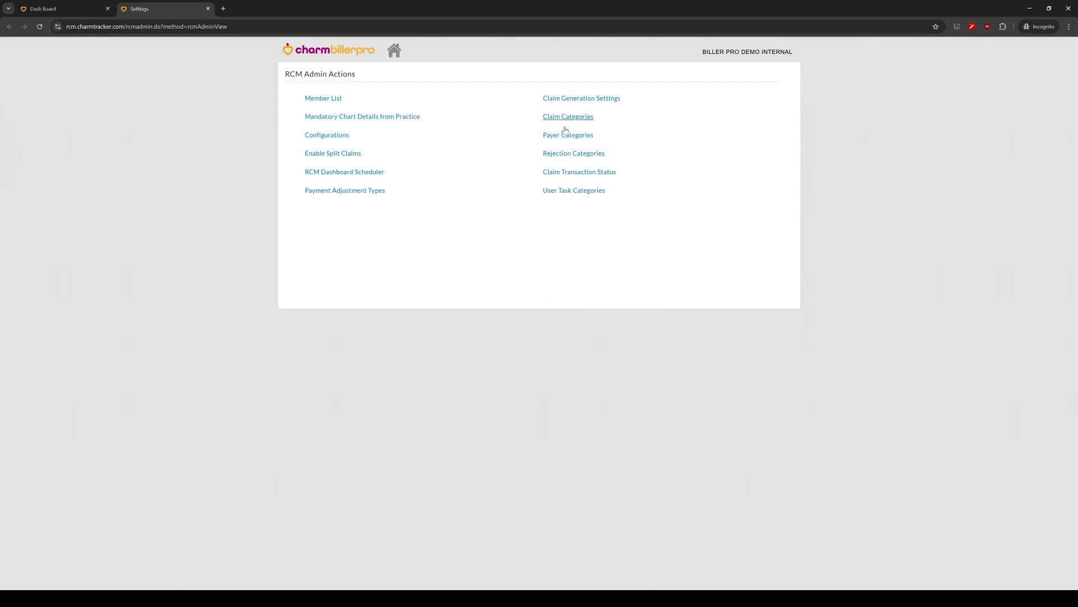
{"action": "left_click", "coordinate": [574, 161]}
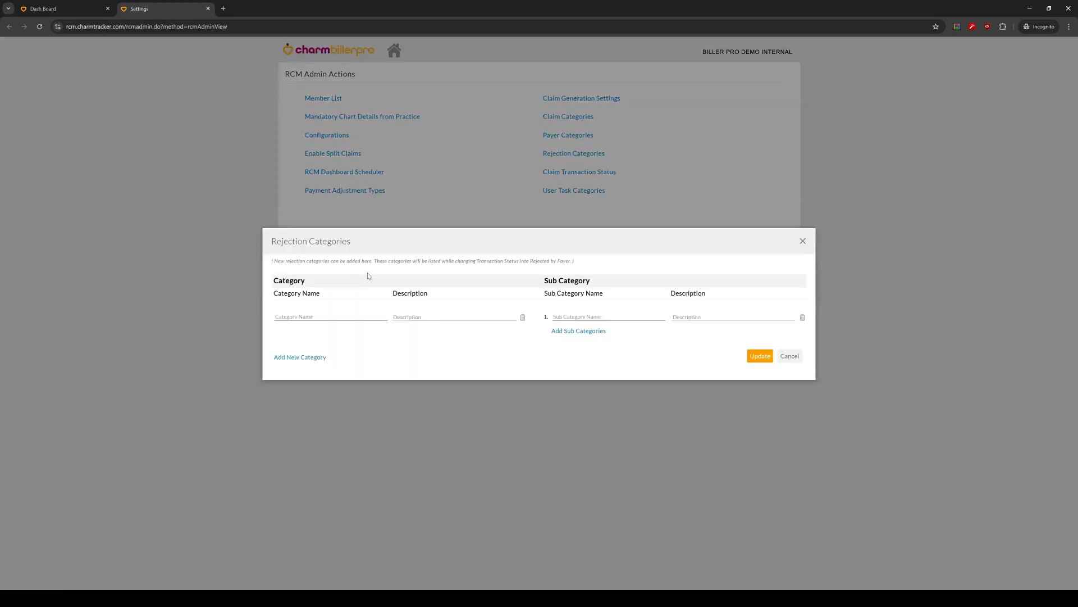
{"action": "left_click", "coordinate": [802, 240]}
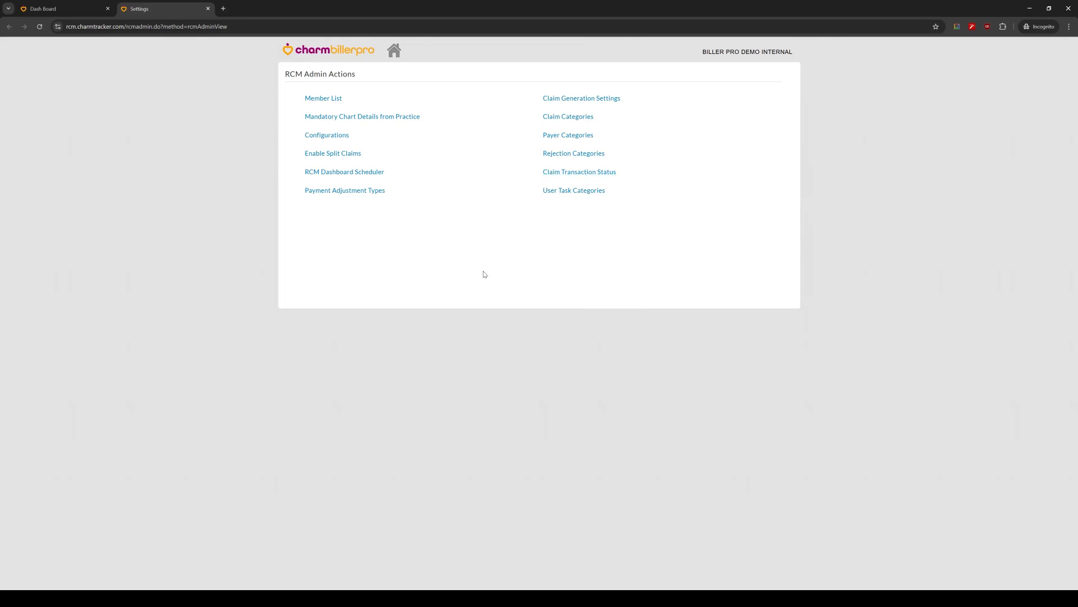
Step: Add a user task category named Appeal, save the User Task Categories, and return to the dashboard
{"action": "left_click", "coordinate": [573, 191]}
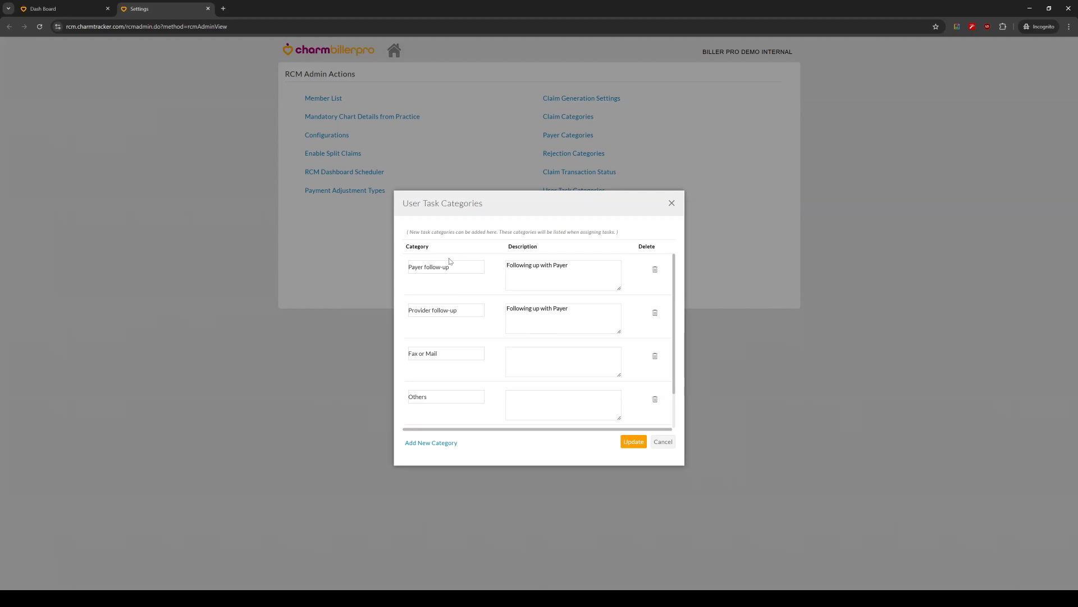
{"action": "scroll", "coordinate": [471, 302], "scroll_direction": "down", "scroll_amount": 1}
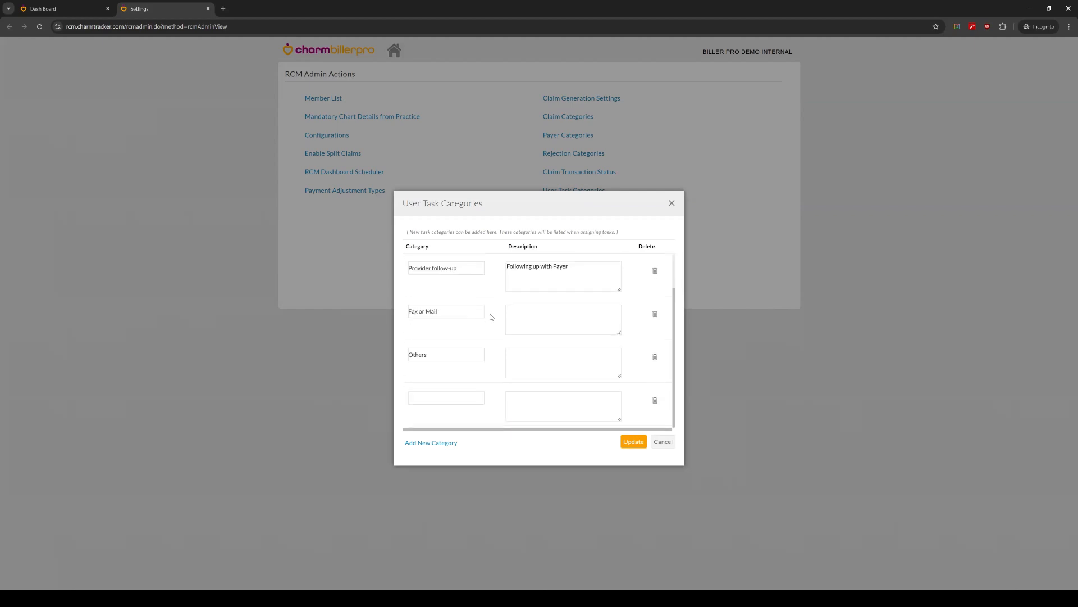
{"action": "scroll", "coordinate": [498, 355], "scroll_direction": "up", "scroll_amount": 1}
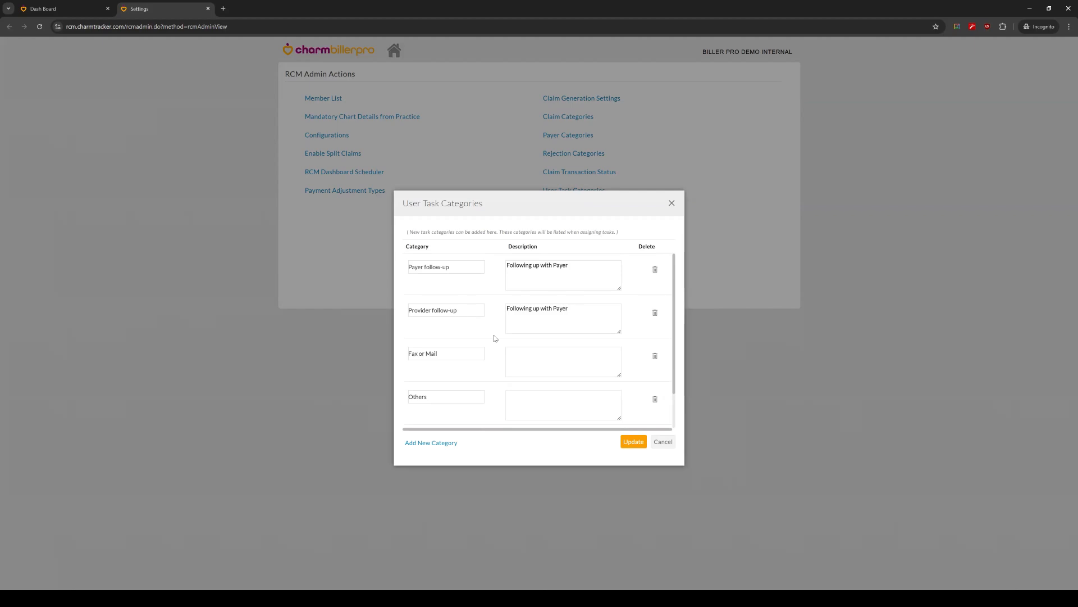
{"action": "scroll", "coordinate": [465, 335], "scroll_direction": "down", "scroll_amount": 1}
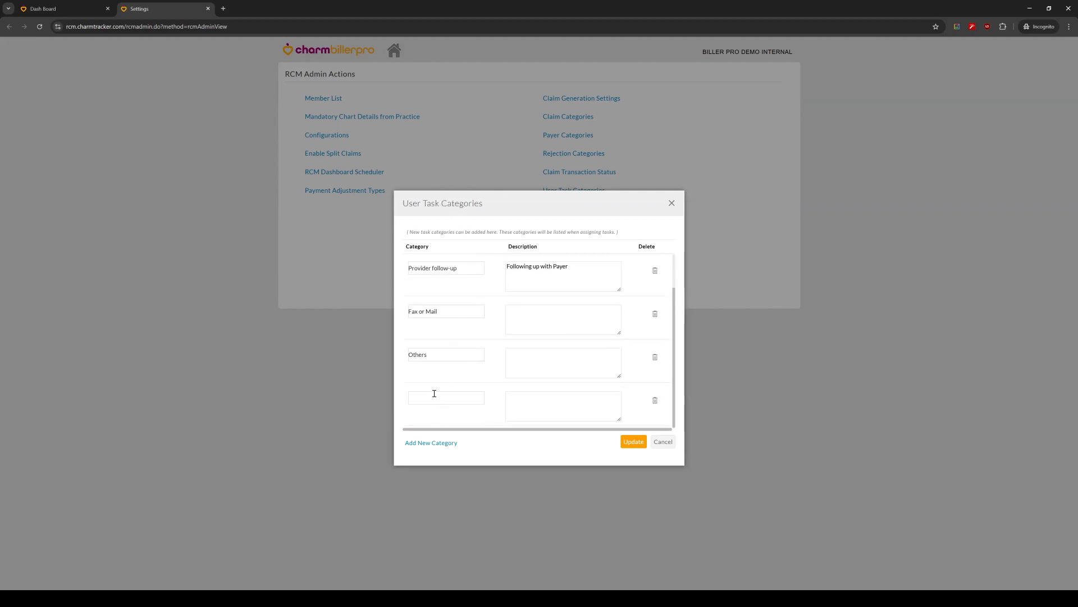
{"action": "left_click", "coordinate": [436, 398]}
{"action": "type", "text": "Appeal"}
{"action": "left_click", "coordinate": [638, 446]}
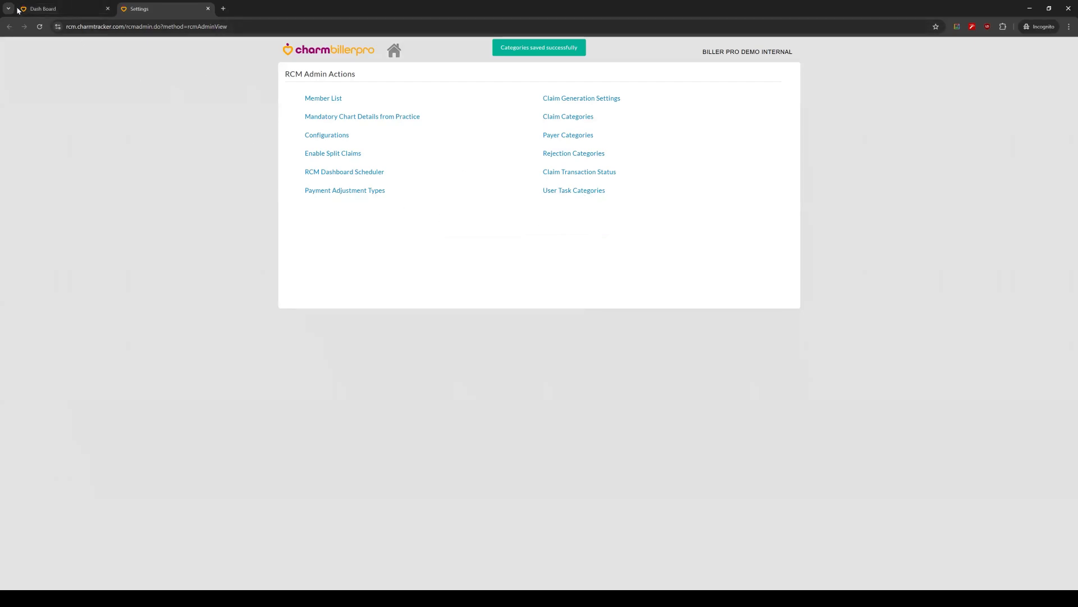
{"action": "left_click", "coordinate": [52, 7]}
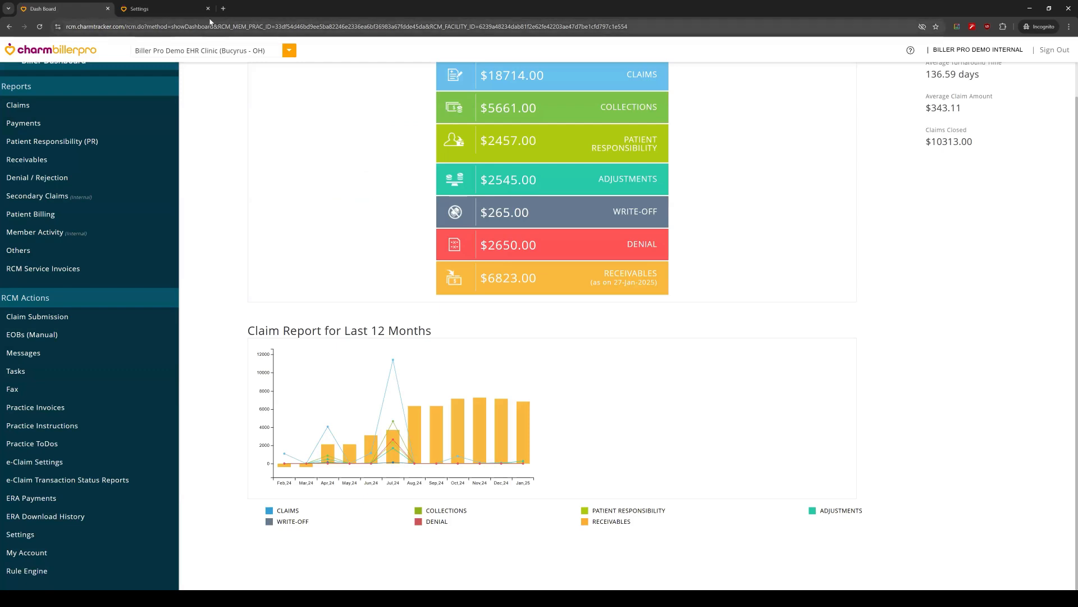
Step: From Tasks, draft a new task assigned to BILLER PRO DEMO INTERNAL with the Appeal category, and close the form without adding it
{"action": "left_click", "coordinate": [49, 372]}
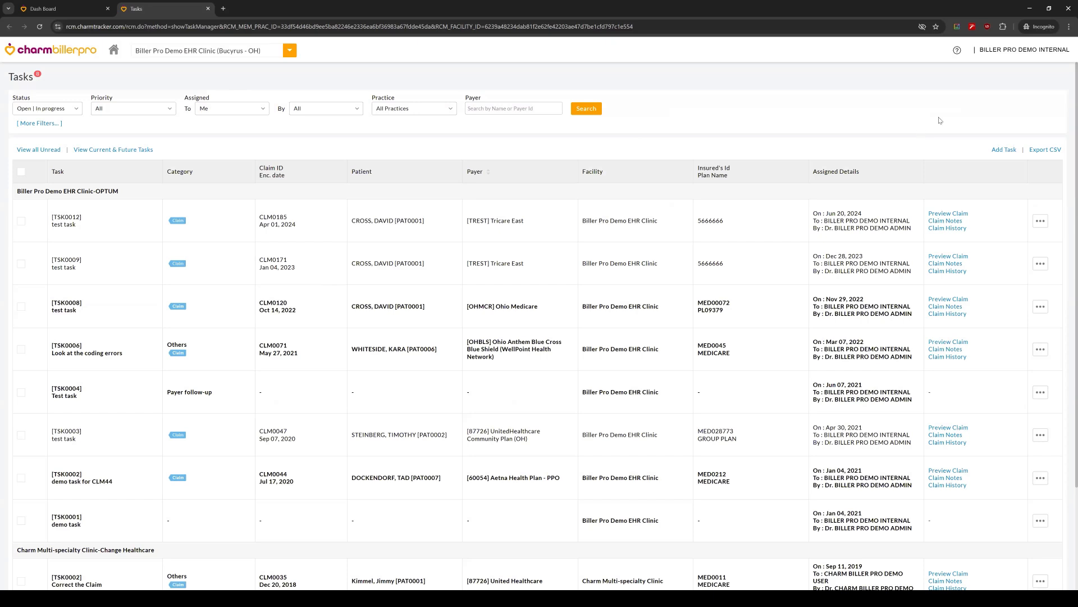
{"action": "left_click", "coordinate": [1000, 152]}
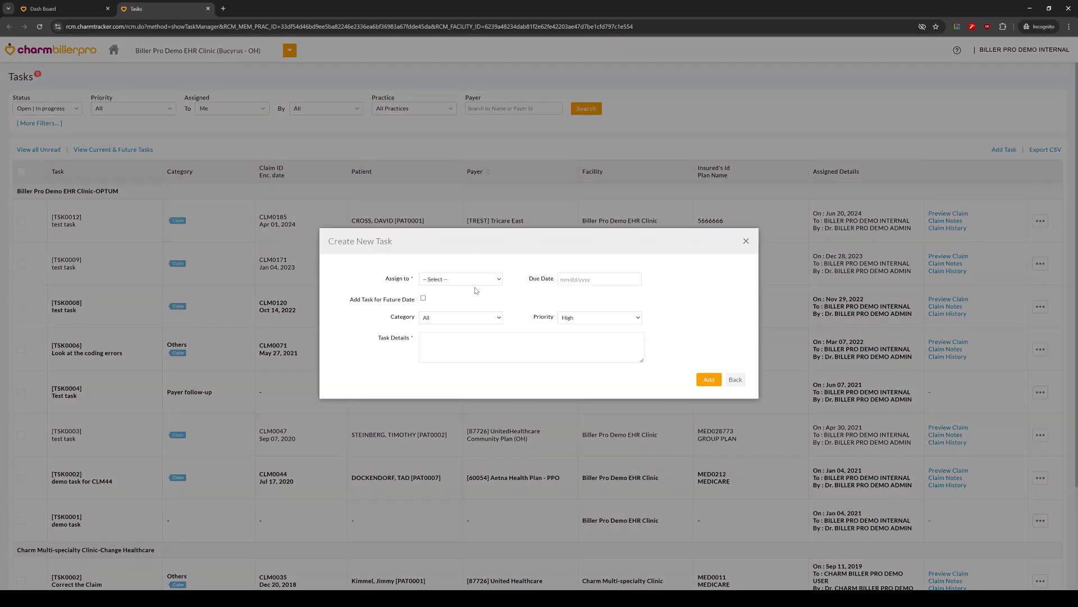
{"action": "left_click", "coordinate": [460, 279]}
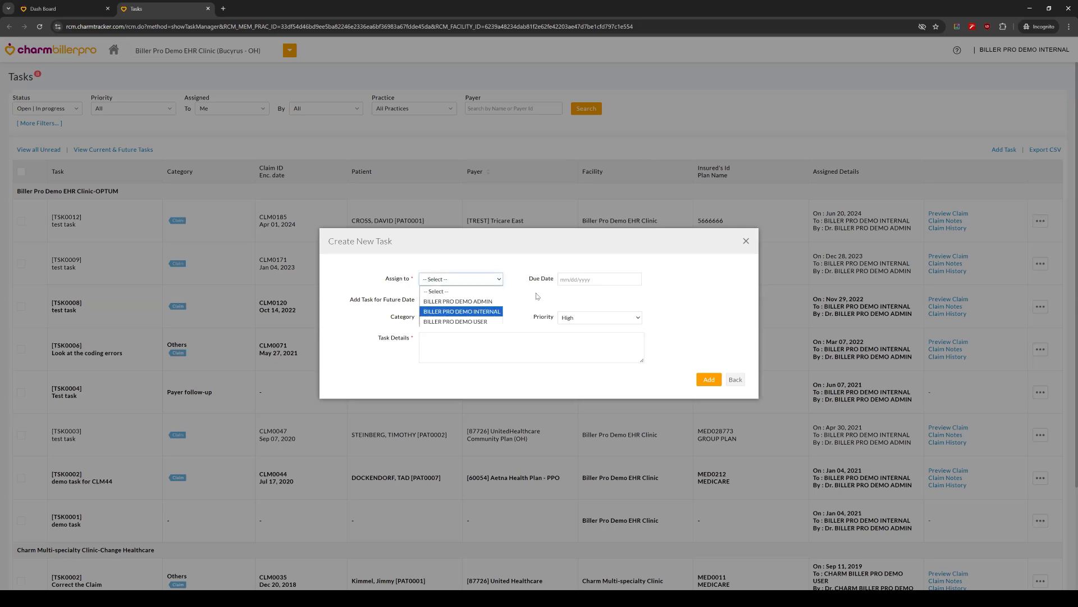
{"action": "left_click", "coordinate": [457, 310]}
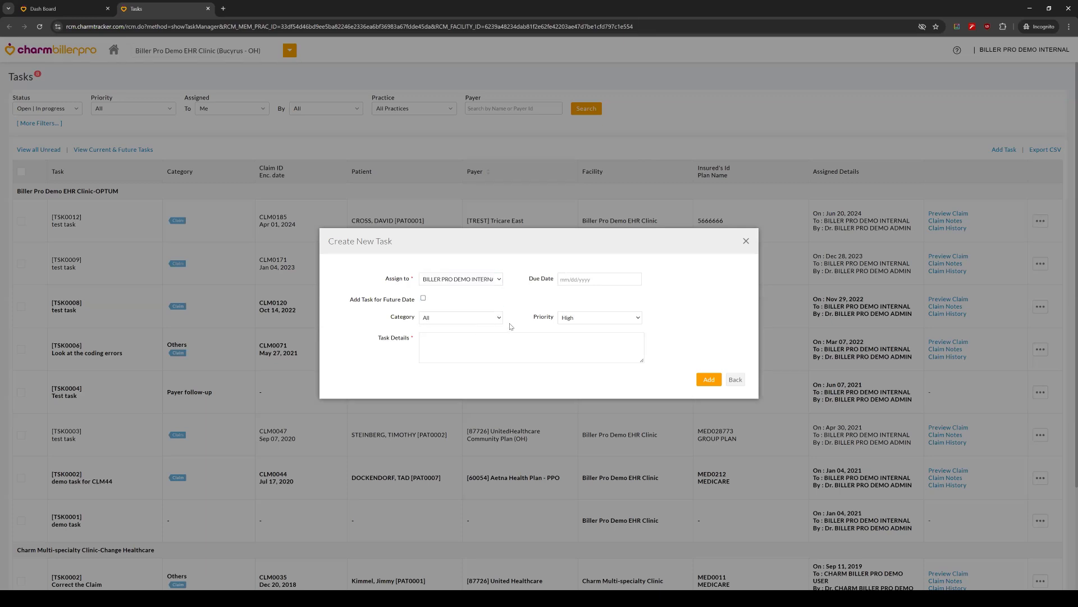
{"action": "left_click", "coordinate": [451, 318]}
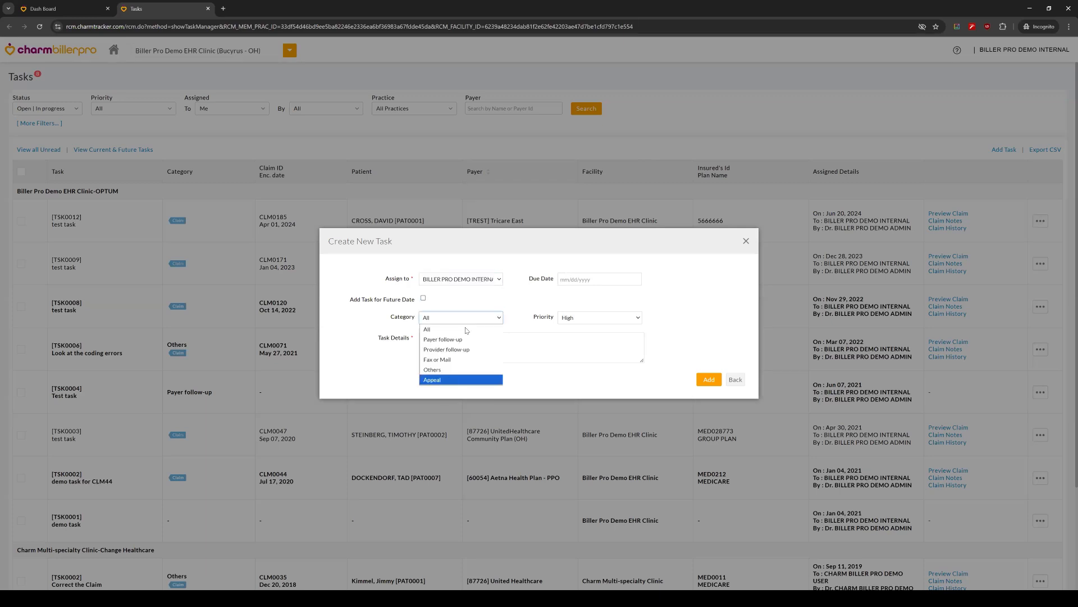
{"action": "key", "text": "Return"}
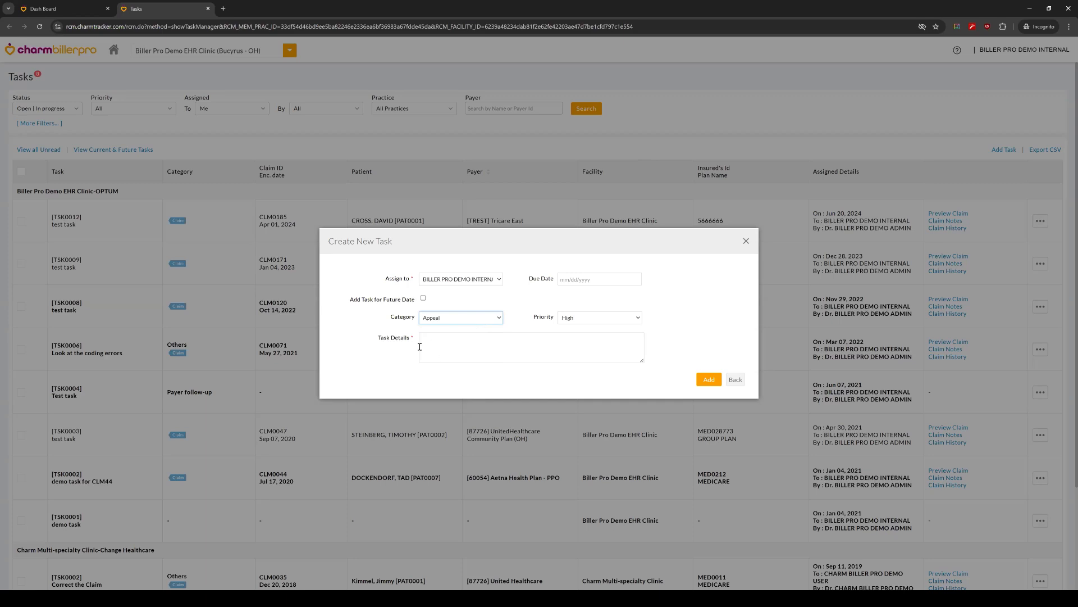
{"action": "left_click", "coordinate": [460, 349]}
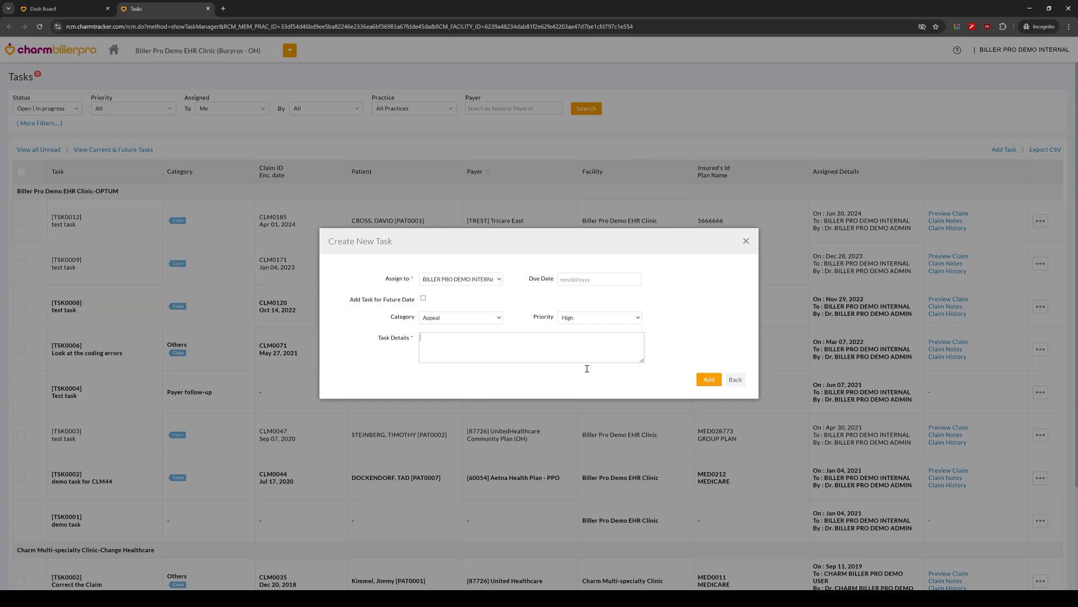
{"action": "left_click", "coordinate": [747, 241]}
Step: Return to the dashboard and, from Claim Submission, open the tasks of the verified Ohio Anthem Blue Cross Blue Shield claim totalling 220.00
{"action": "left_click", "coordinate": [70, 8]}
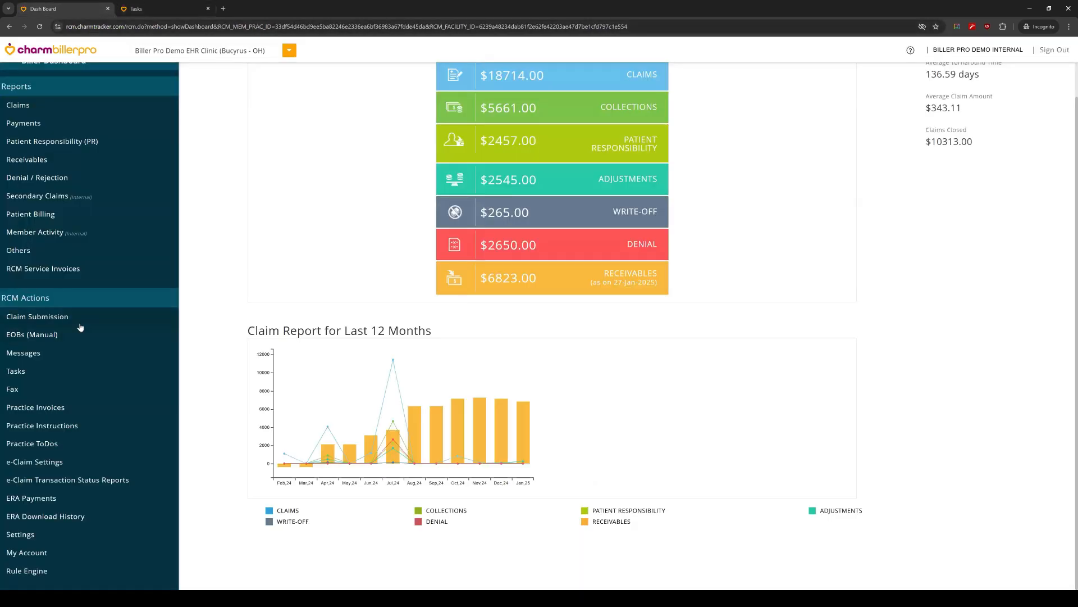
{"action": "left_click", "coordinate": [78, 320]}
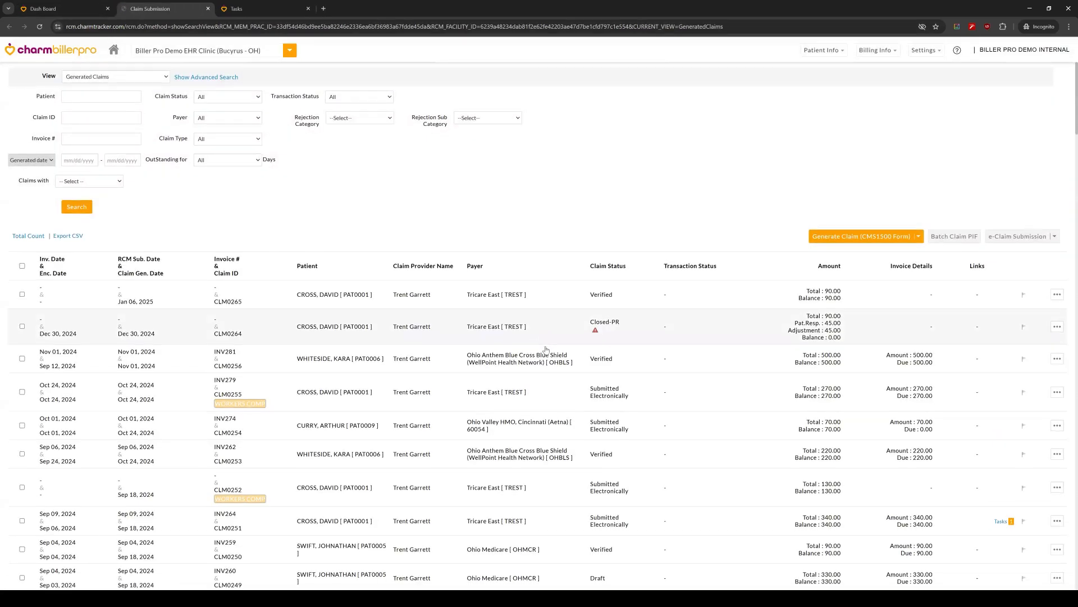
{"action": "scroll", "coordinate": [533, 337], "scroll_direction": "down", "scroll_amount": 3}
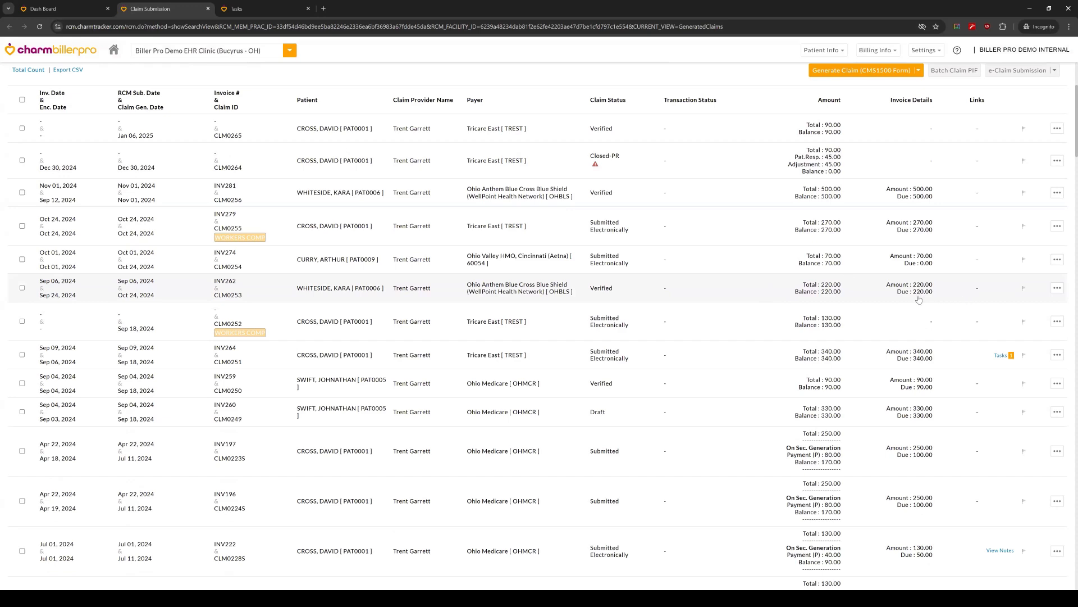
{"action": "left_click", "coordinate": [1058, 289]}
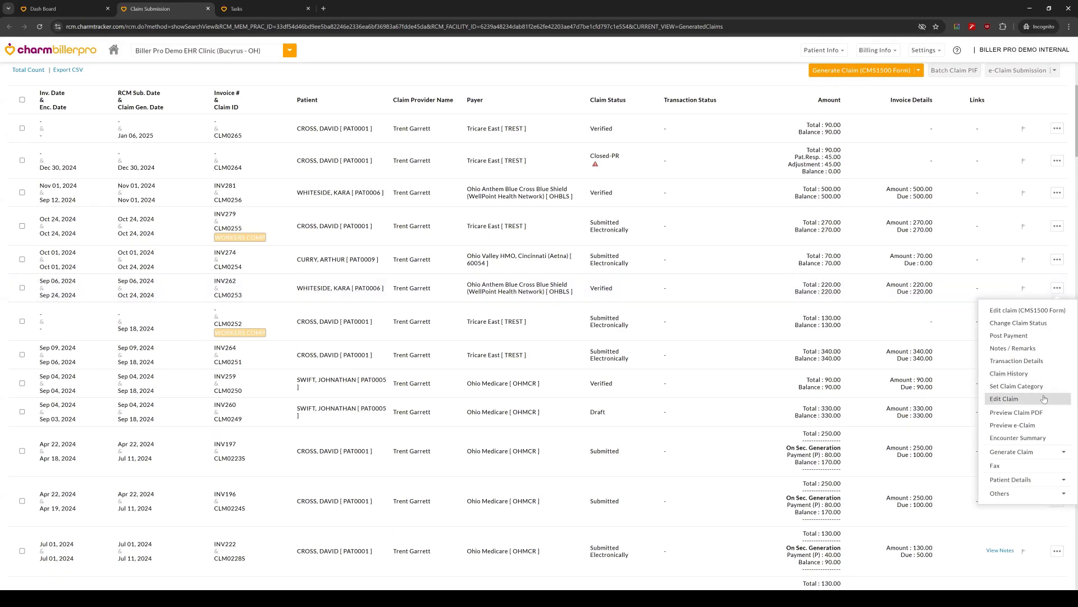
{"action": "left_click", "coordinate": [1028, 494]}
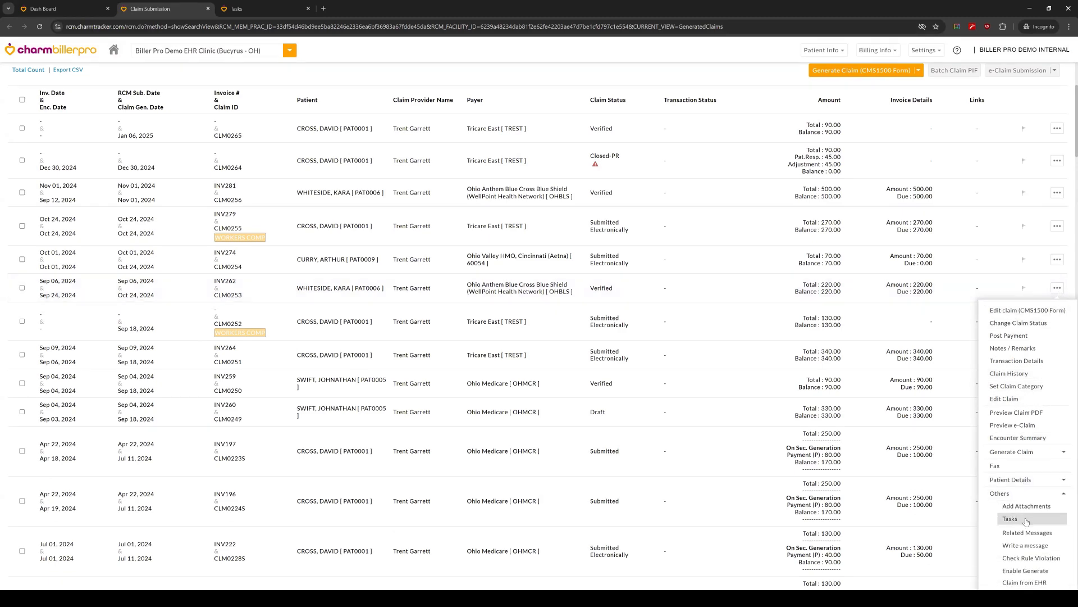
{"action": "left_click", "coordinate": [1026, 518]}
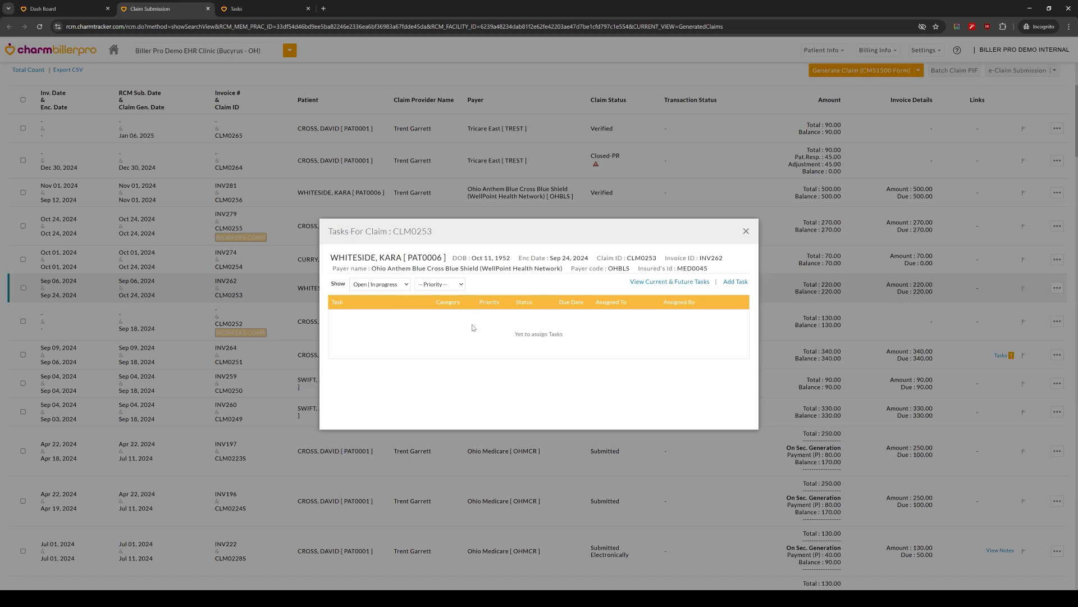
Step: Filter the claim's tasks by the Closed status, and set the filter back to Open | In progress
{"action": "left_click", "coordinate": [401, 285]}
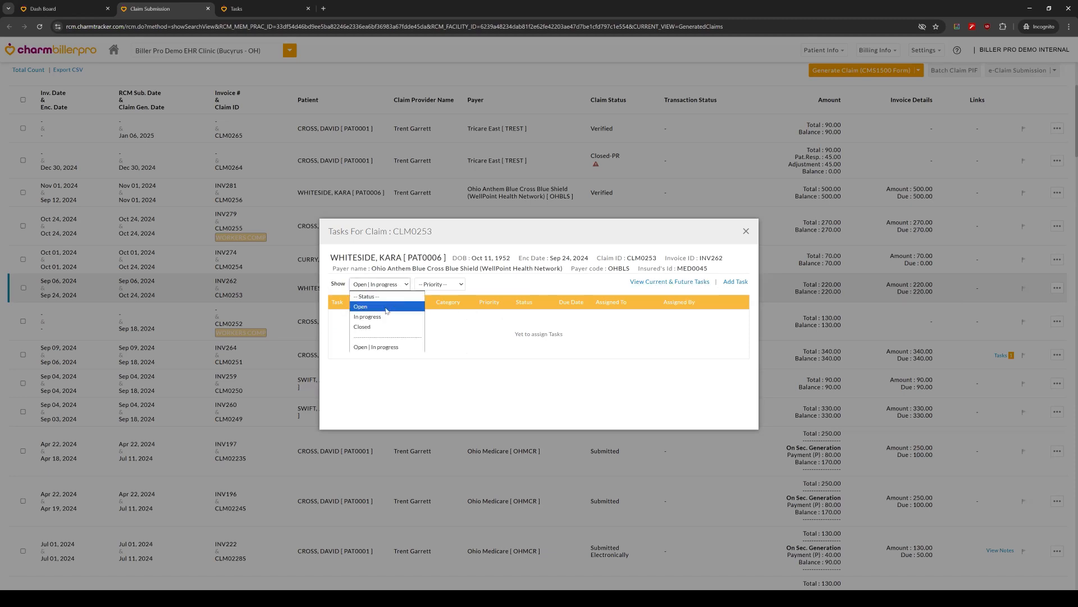
{"action": "left_click", "coordinate": [386, 328]}
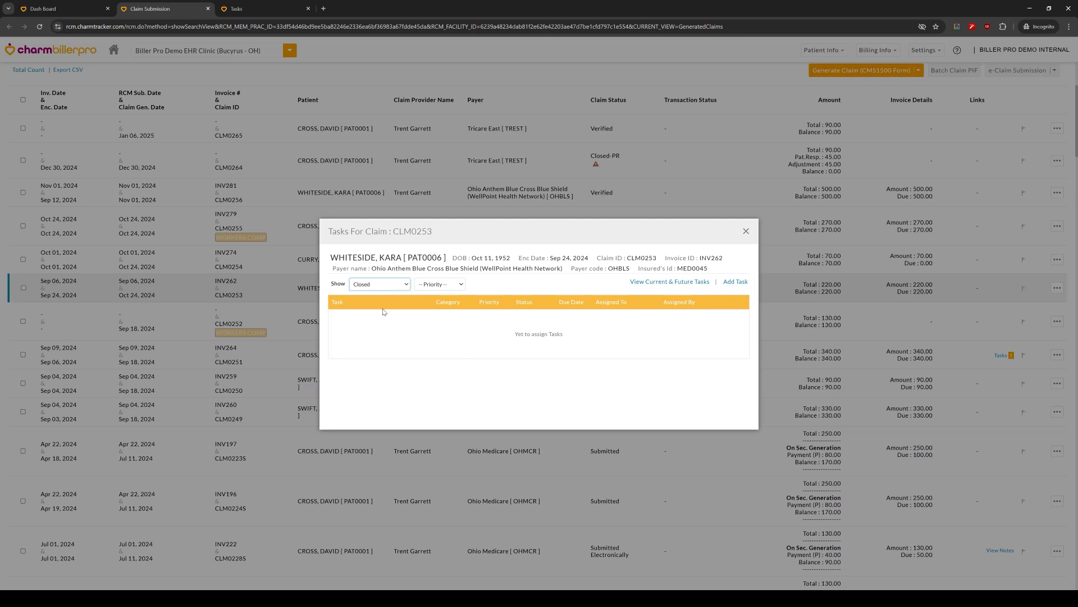
{"action": "left_click", "coordinate": [383, 284]}
{"action": "left_click", "coordinate": [384, 347]}
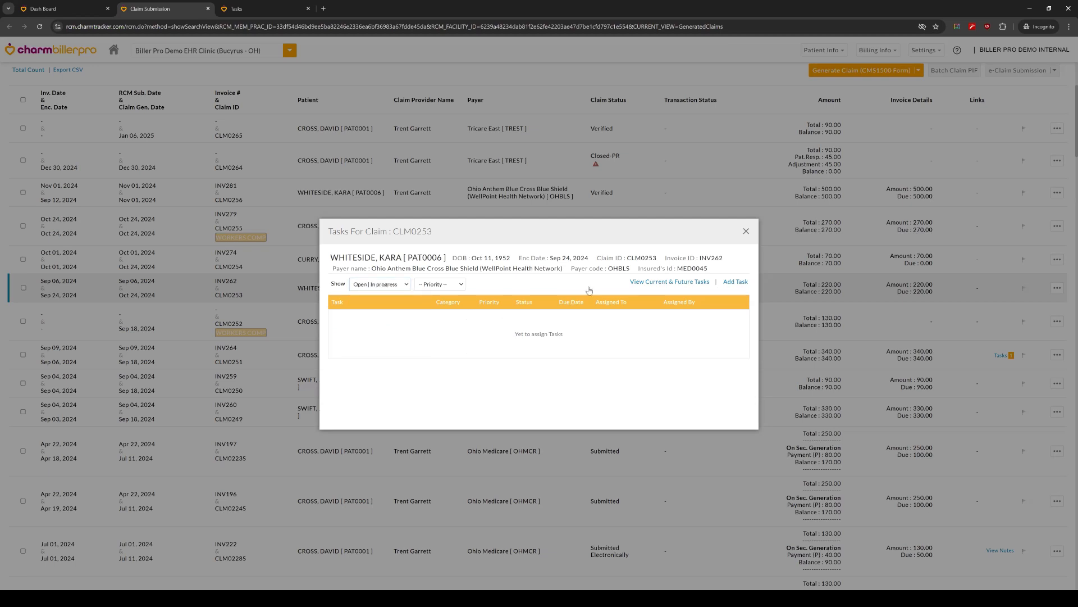
Step: Check the assignee choices in the claim's new task form, back out without adding a task, and close Claim Submission
{"action": "left_click", "coordinate": [735, 282]}
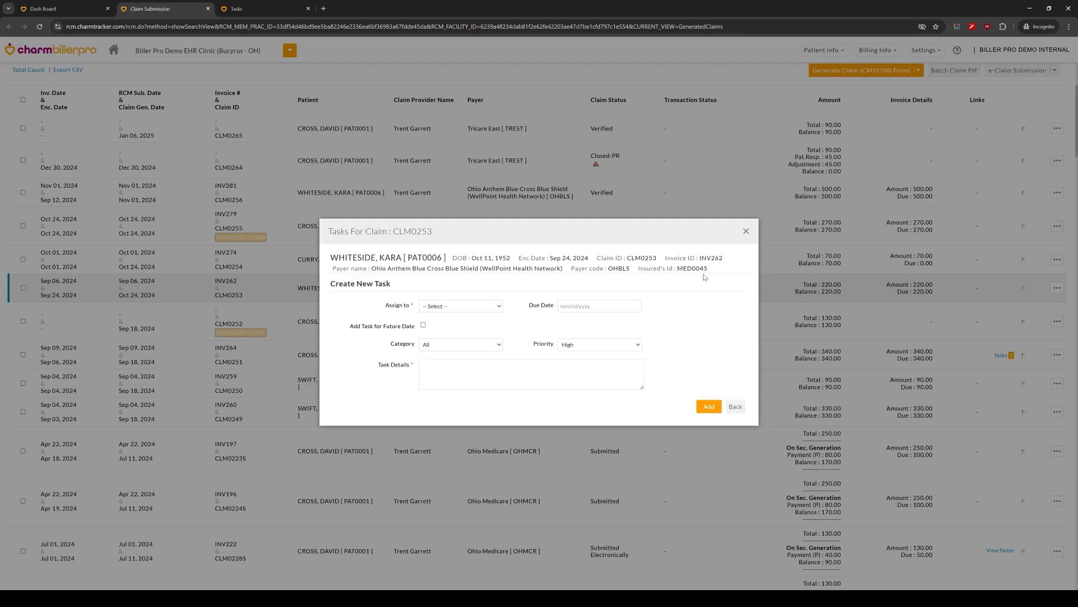
{"action": "left_click", "coordinate": [454, 309]}
{"action": "left_click", "coordinate": [464, 339]}
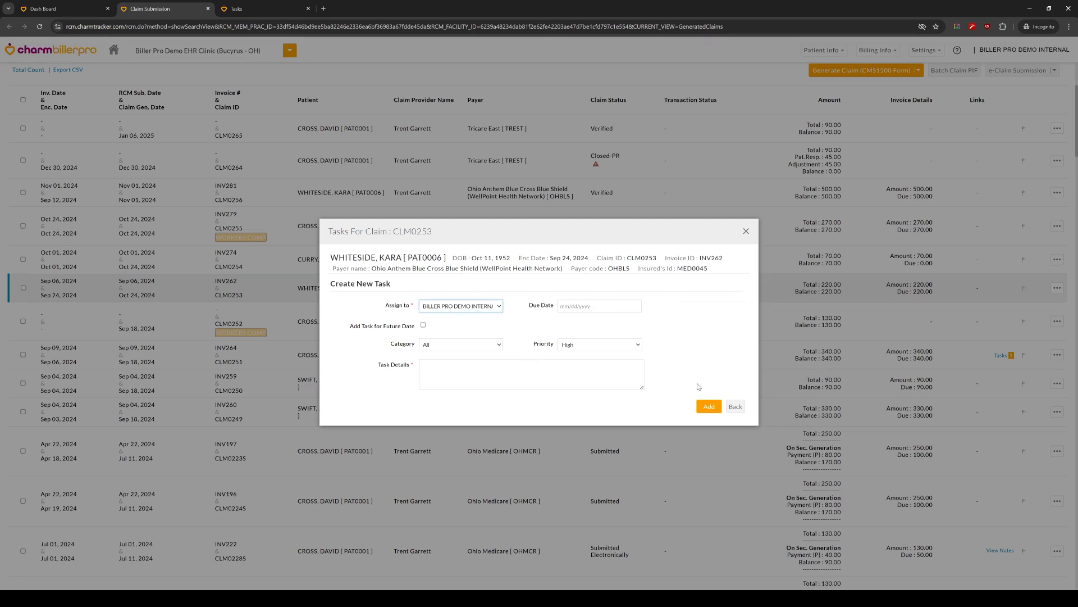
{"action": "left_click", "coordinate": [735, 406]}
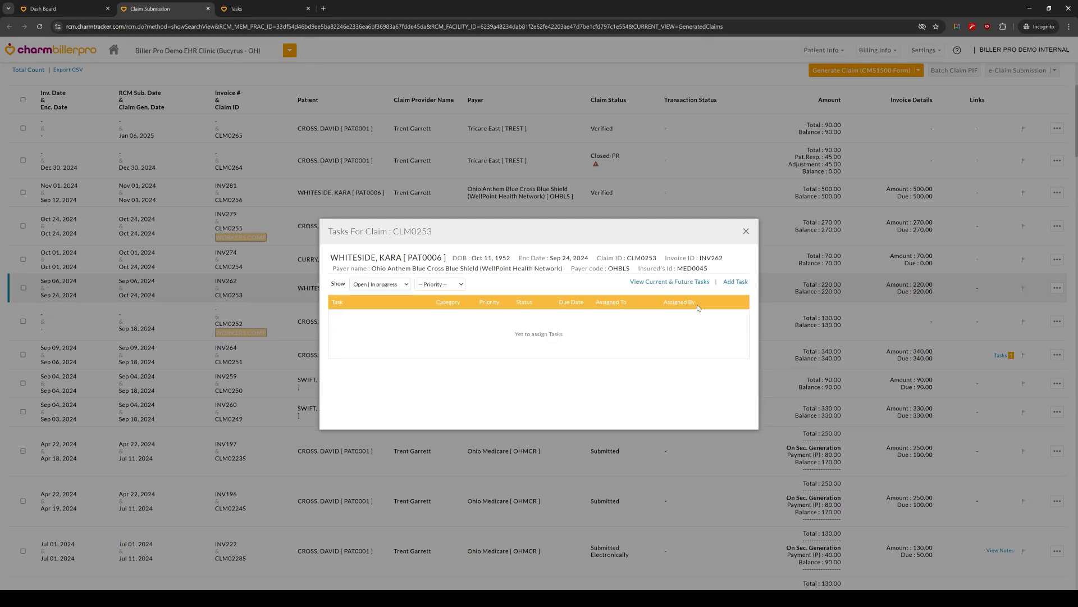
{"action": "left_click", "coordinate": [747, 232]}
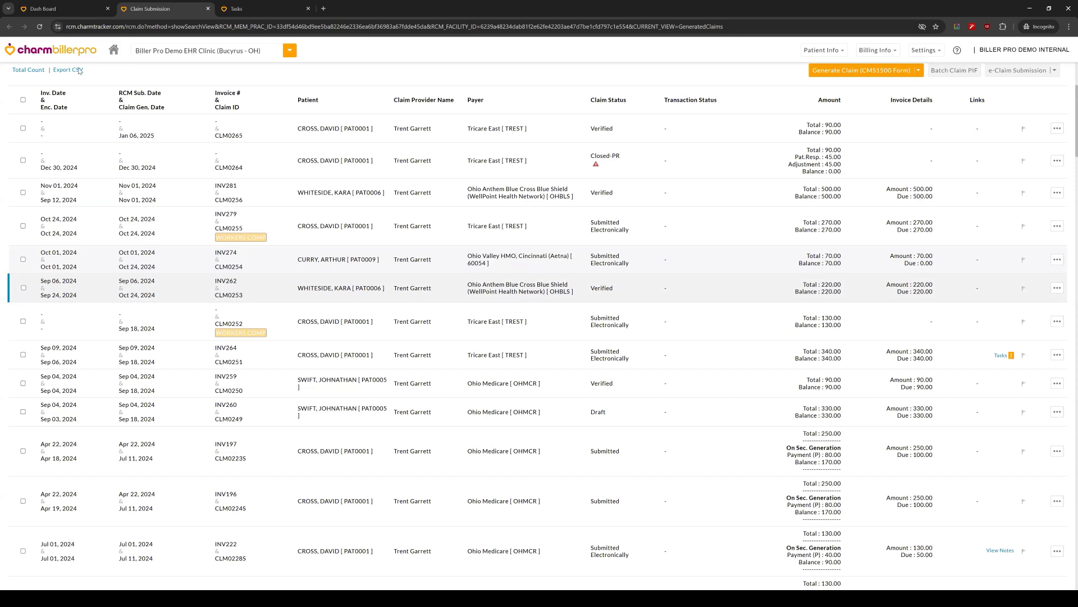
{"action": "left_click", "coordinate": [208, 9]}
{"action": "left_click", "coordinate": [208, 9]}
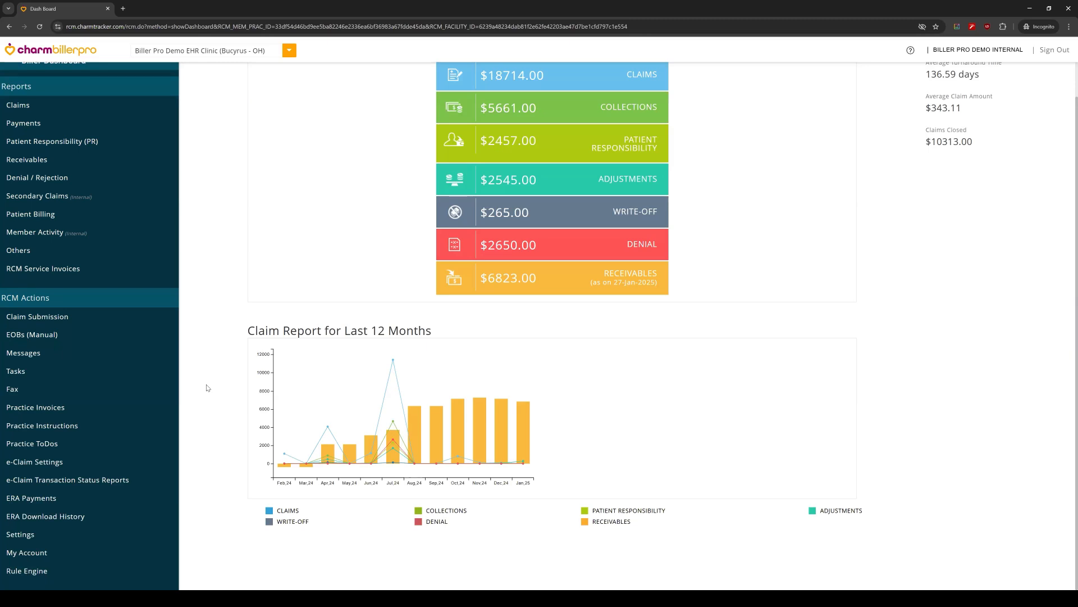
Step: In the Rule Engine, review the CPT-based rules for Bundling, Mutually Exclusive, Add On, New and Unspecified CPTs
{"action": "left_click", "coordinate": [92, 577]}
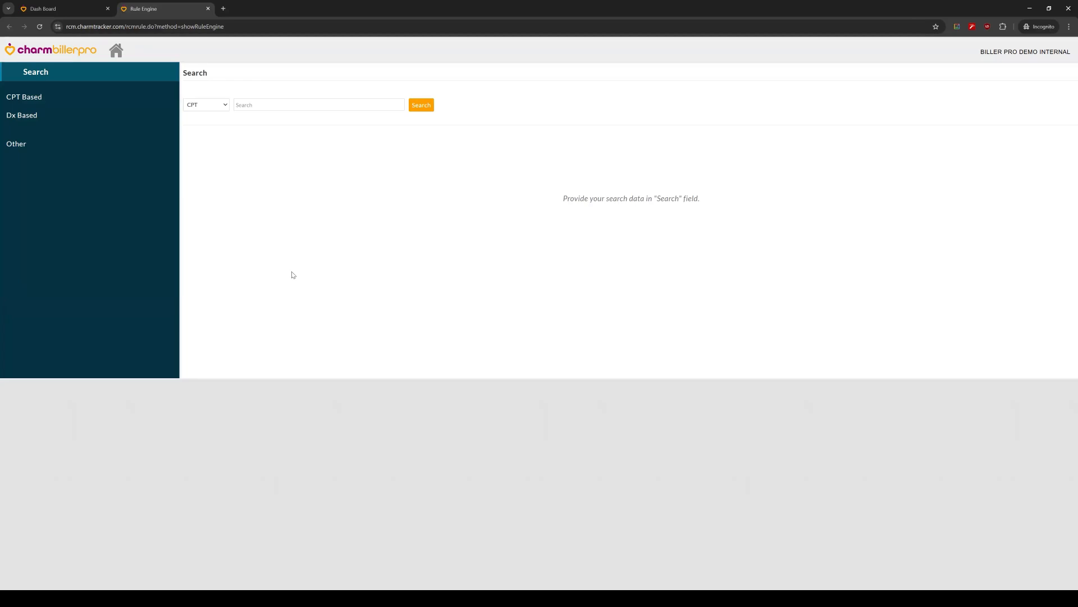
{"action": "left_click", "coordinate": [72, 97]}
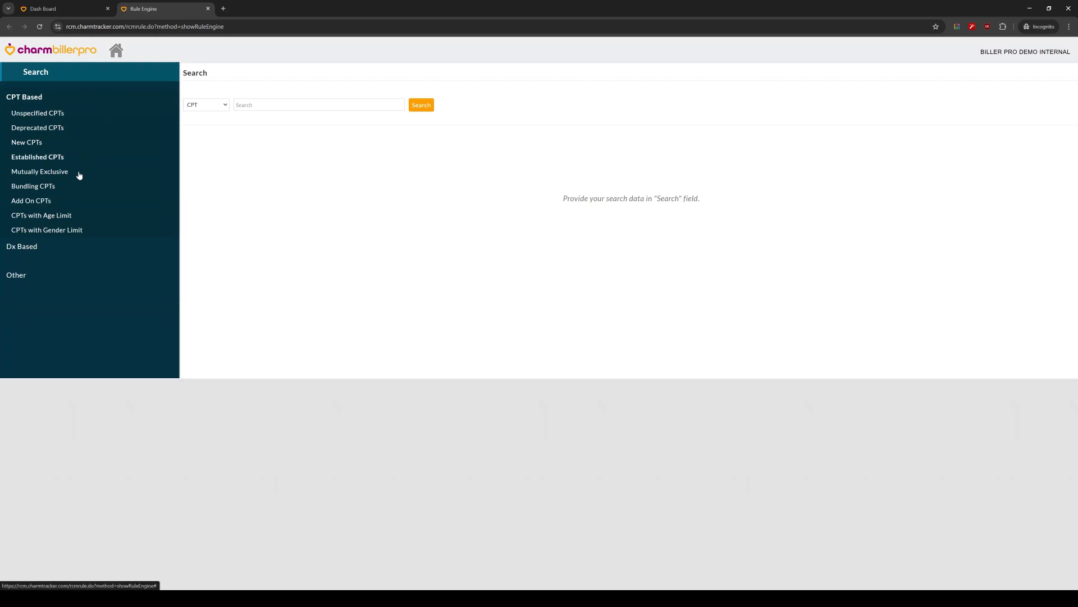
{"action": "left_click", "coordinate": [45, 188]}
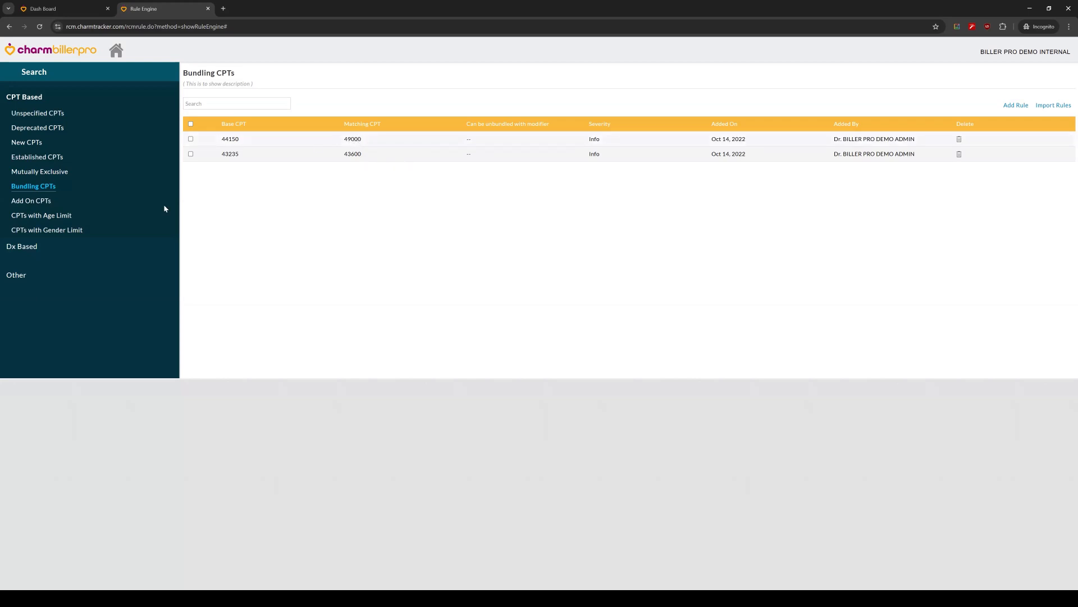
{"action": "left_click", "coordinate": [81, 176]}
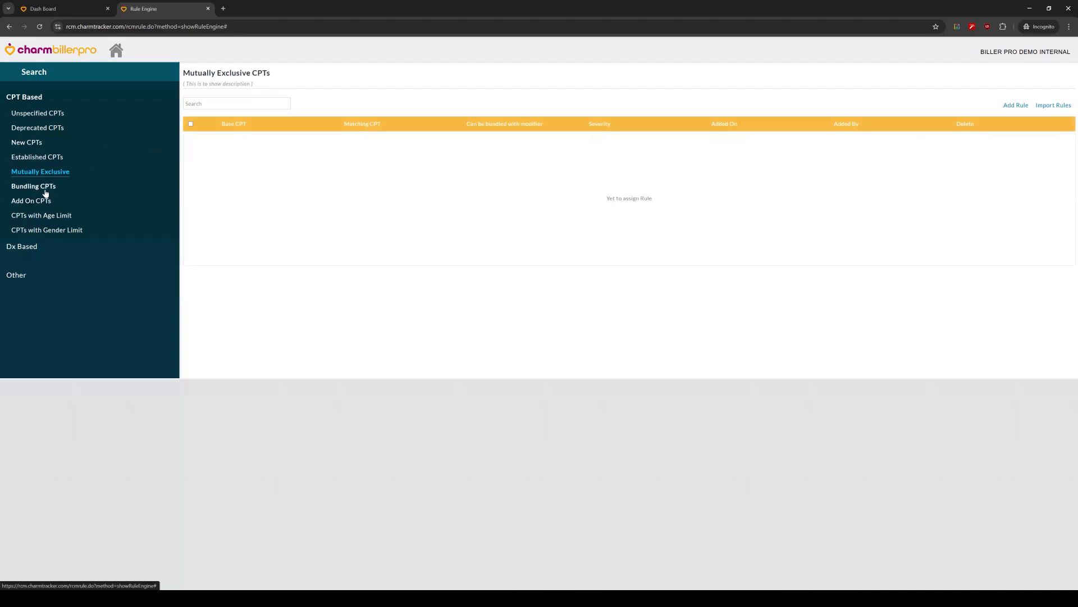
{"action": "left_click", "coordinate": [51, 206]}
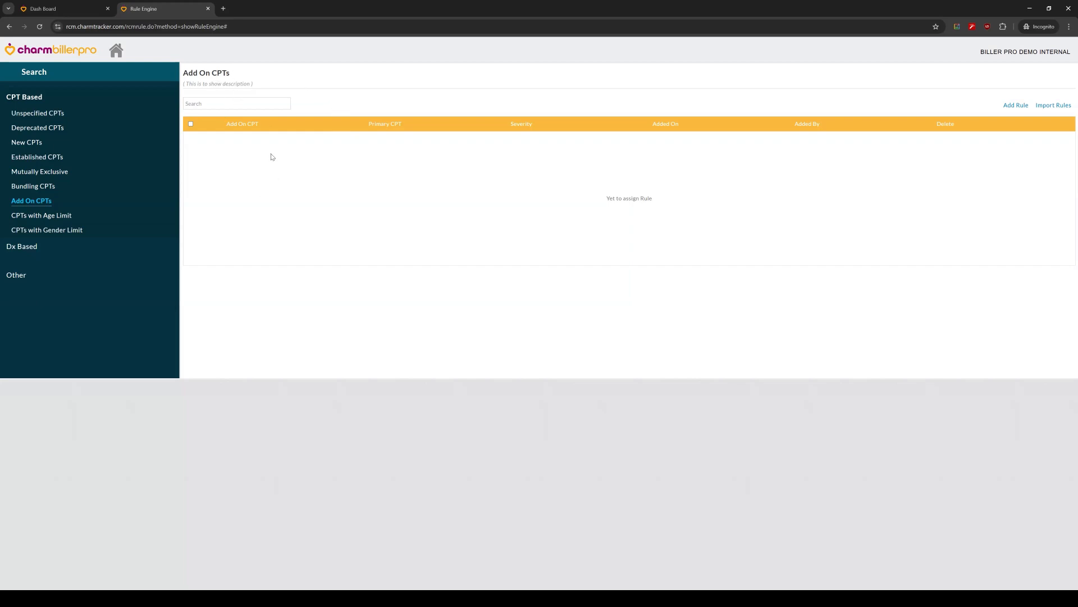
{"action": "left_click", "coordinate": [60, 172]}
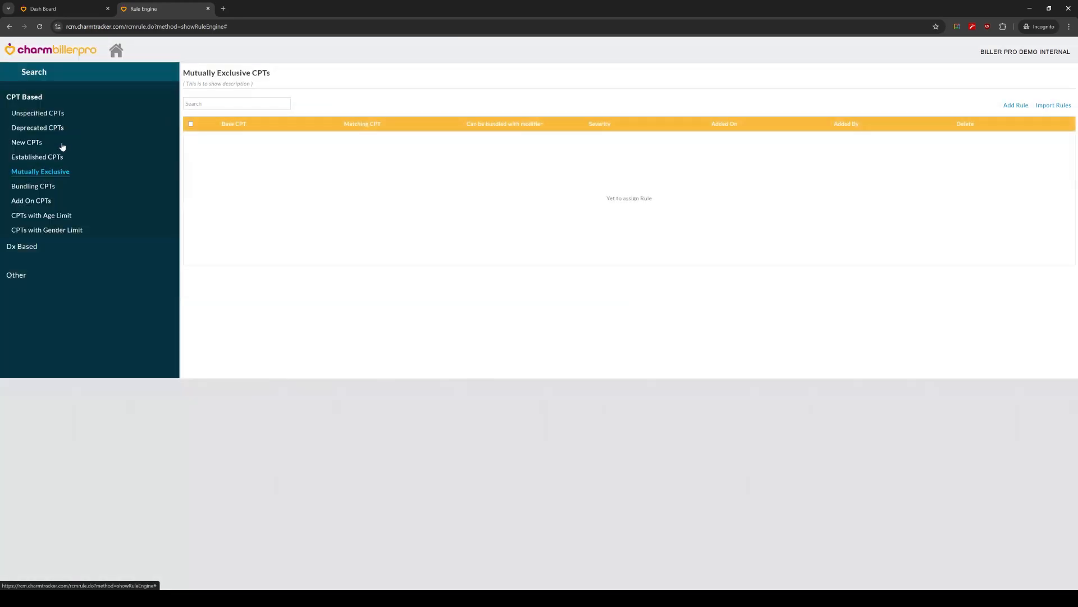
{"action": "left_click", "coordinate": [29, 146]}
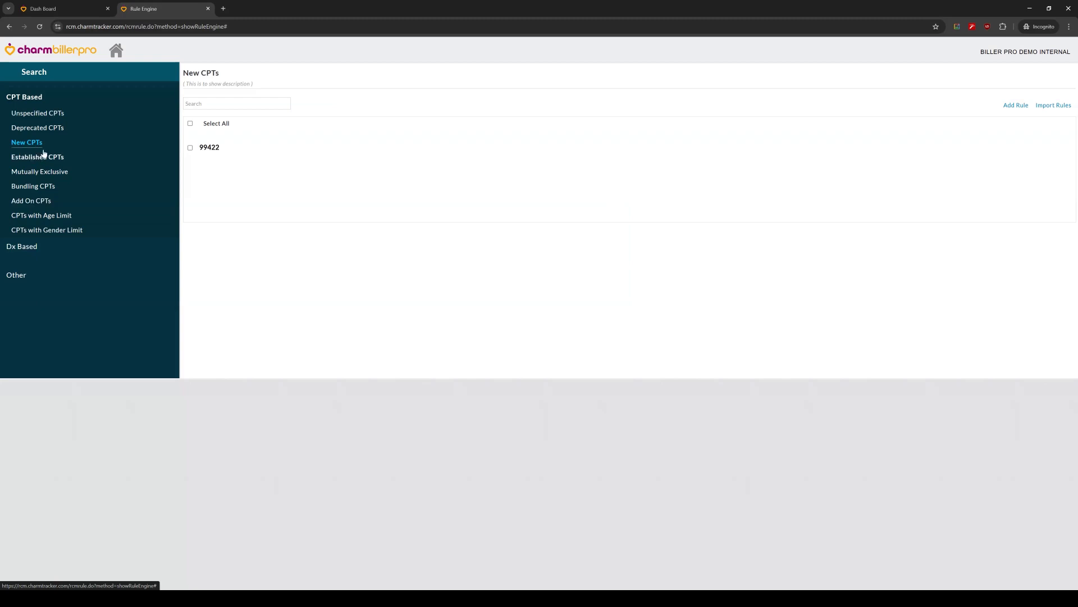
{"action": "left_click", "coordinate": [48, 114]}
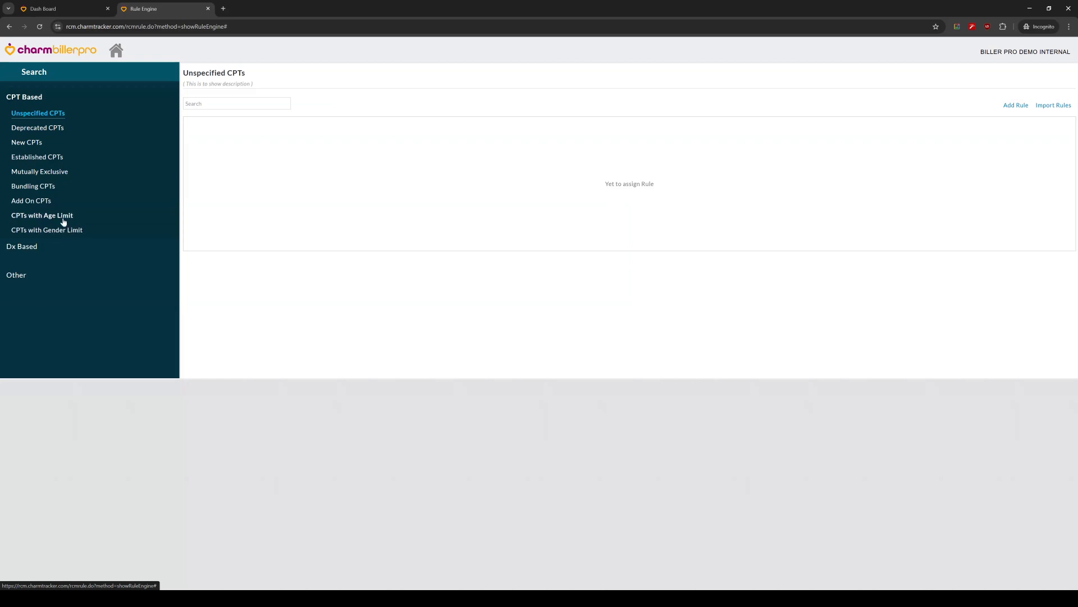
Step: Review the Dx with Age Limit rules and the Other duplicate-warning rules, and close the Rule Engine without changes
{"action": "left_click", "coordinate": [41, 249]}
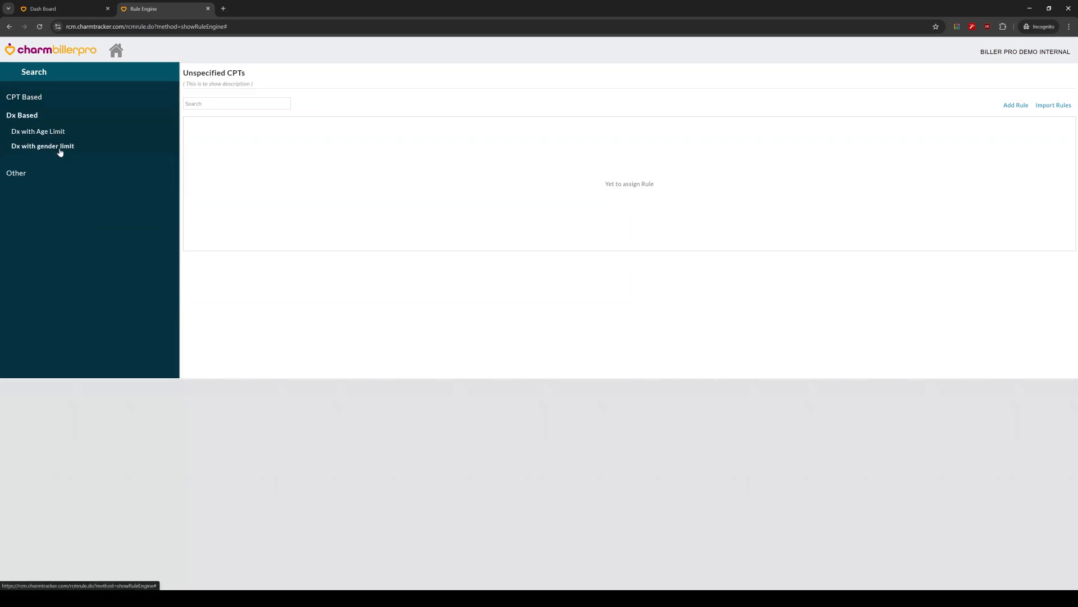
{"action": "left_click", "coordinate": [59, 134]}
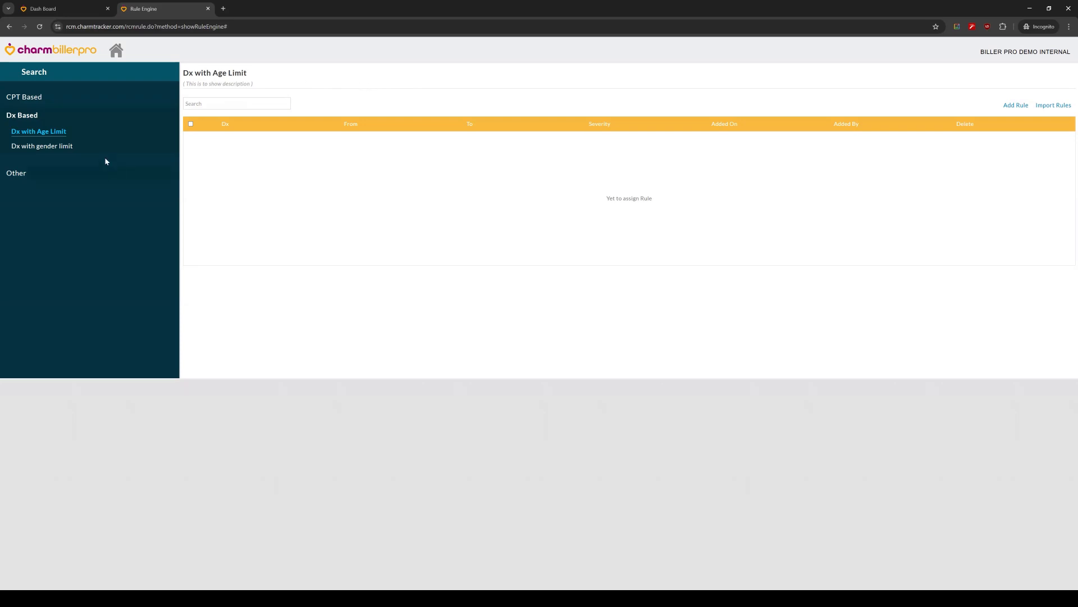
{"action": "left_click", "coordinate": [46, 180]}
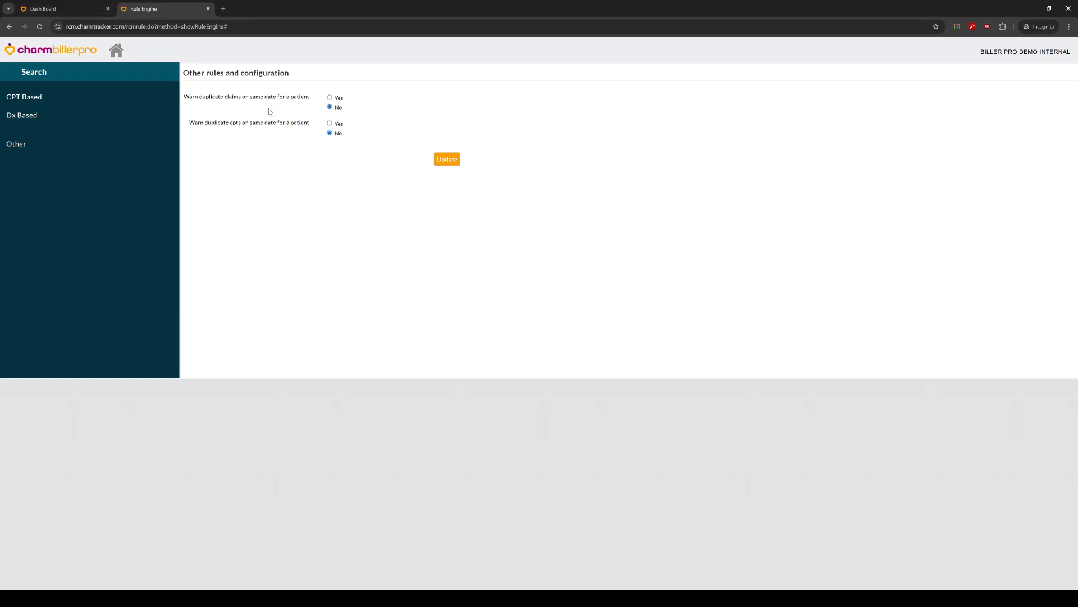
{"action": "left_click", "coordinate": [208, 8]}
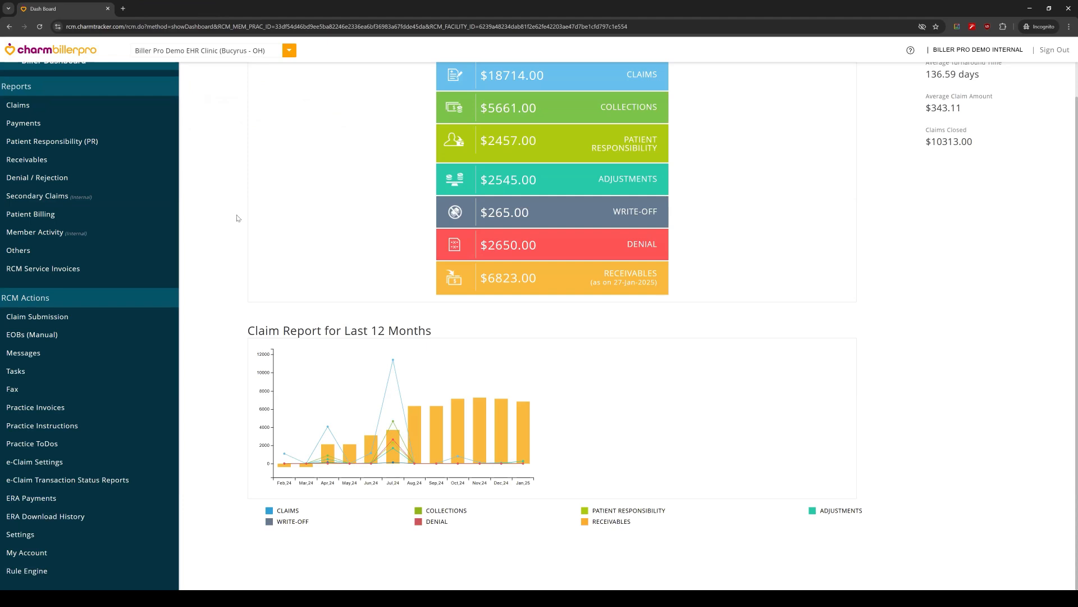
Step: From the dashboard, open Claim Submission and switch its view from Generated Claims to Patients
{"action": "scroll", "coordinate": [193, 219], "scroll_direction": "up", "scroll_amount": 1}
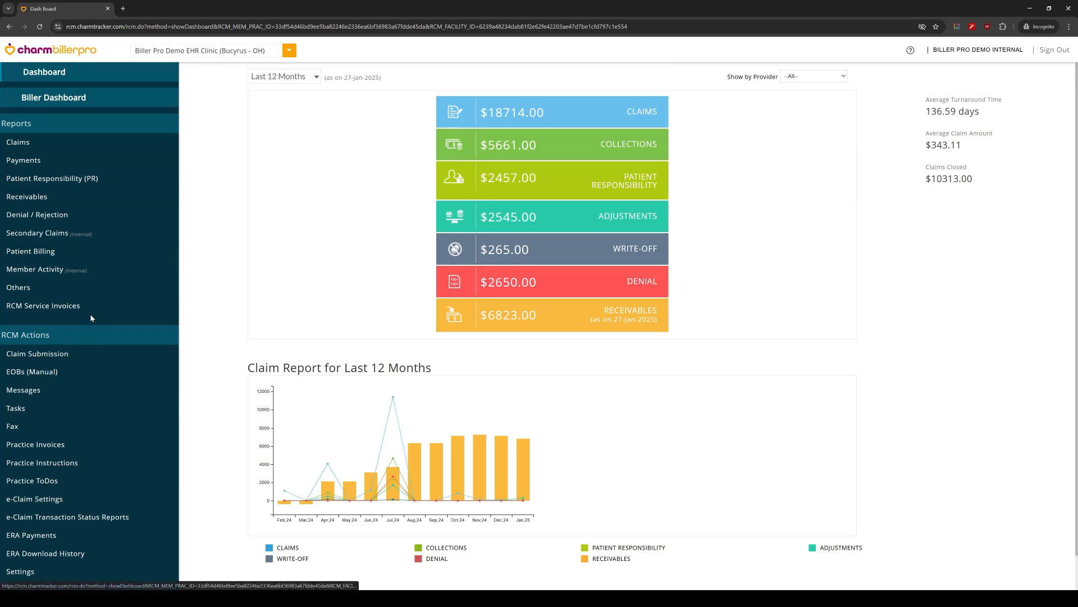
{"action": "left_click", "coordinate": [79, 355]}
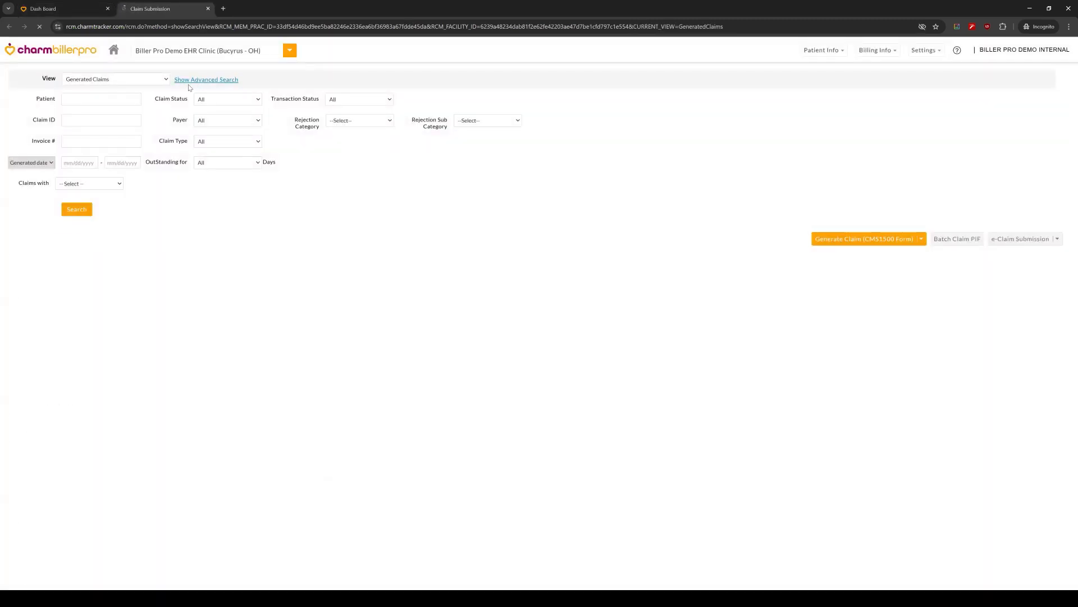
{"action": "left_click", "coordinate": [156, 78]}
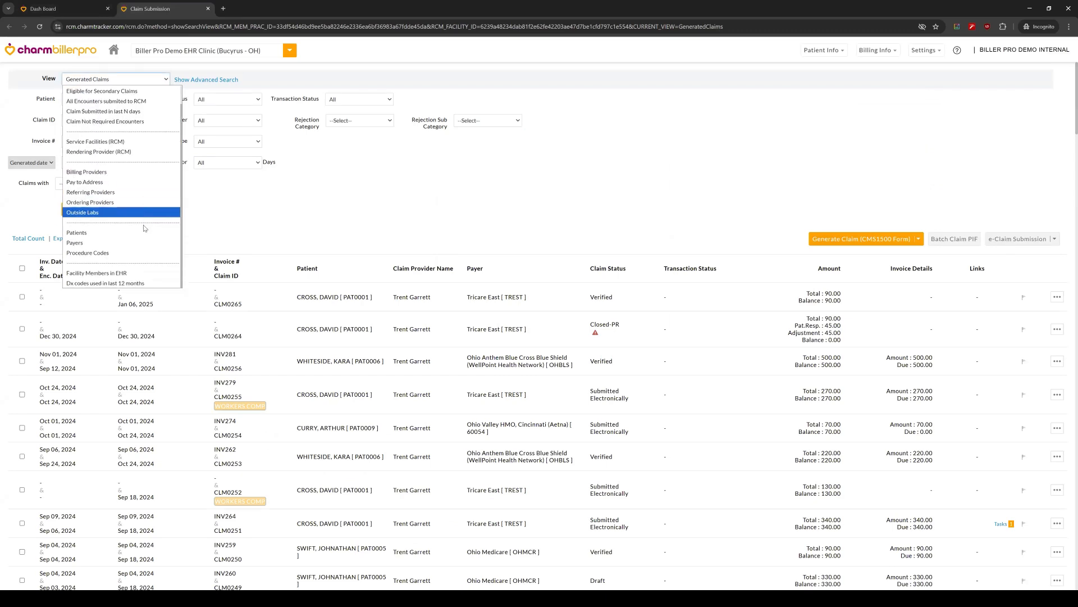
{"action": "left_click", "coordinate": [106, 233]}
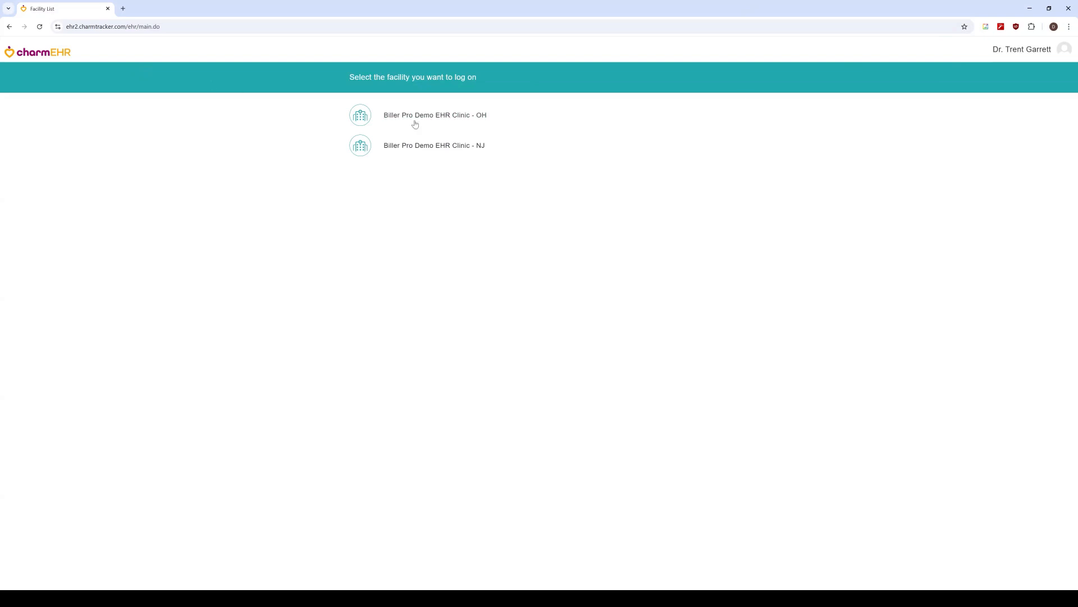
Step: Log on to the Biller Pro Demo EHR Clinic - OH facility and open the first patient in the patient list
{"action": "left_click", "coordinate": [443, 116]}
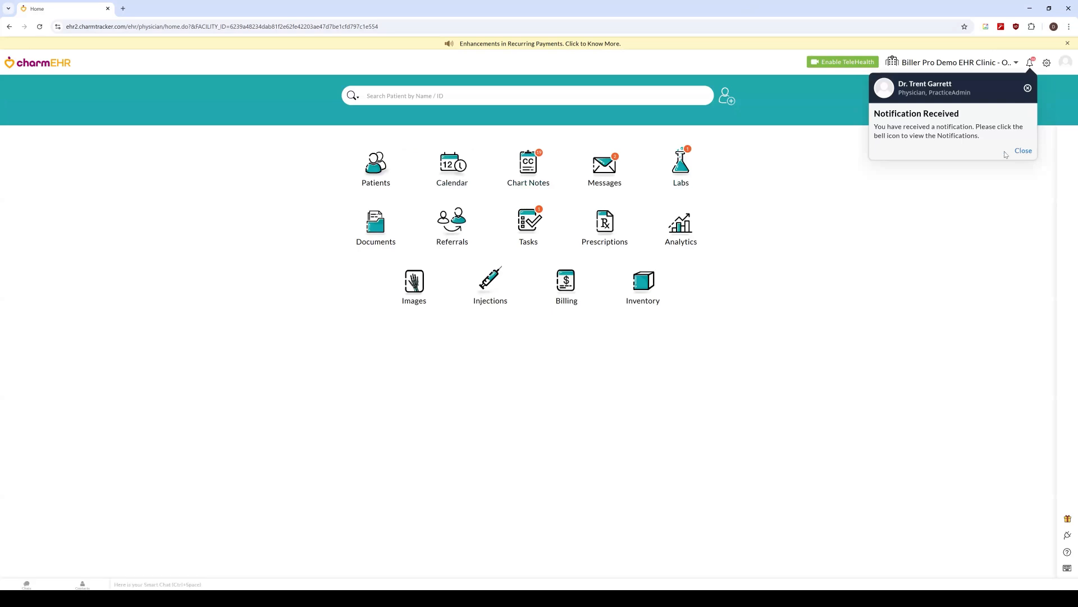
{"action": "left_click", "coordinate": [1022, 150]}
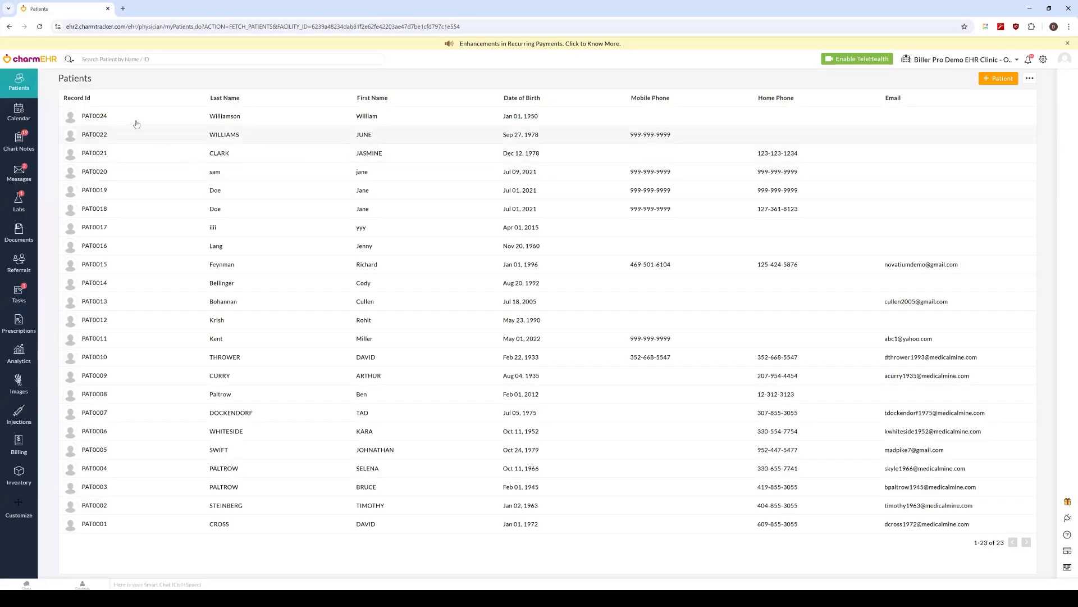
{"action": "left_click", "coordinate": [361, 117]}
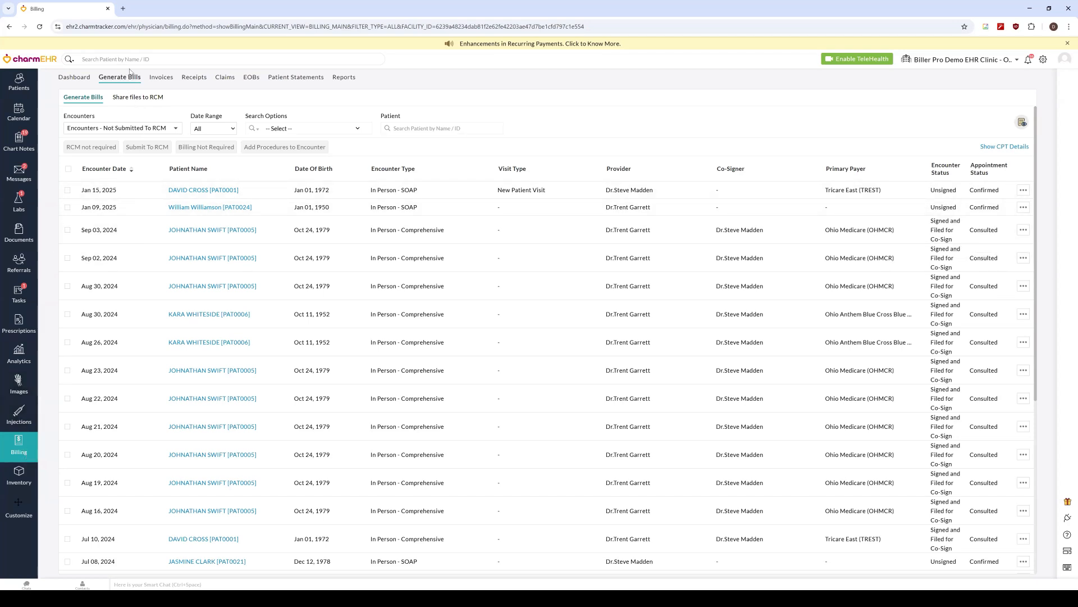
Step: In Generate Bills, use the Watch List to view unbilled 'Signed, not Filed for Co-sign' or 'Co-signed' encounters and Total Unbilled Encounters
{"action": "left_click", "coordinate": [1022, 123]}
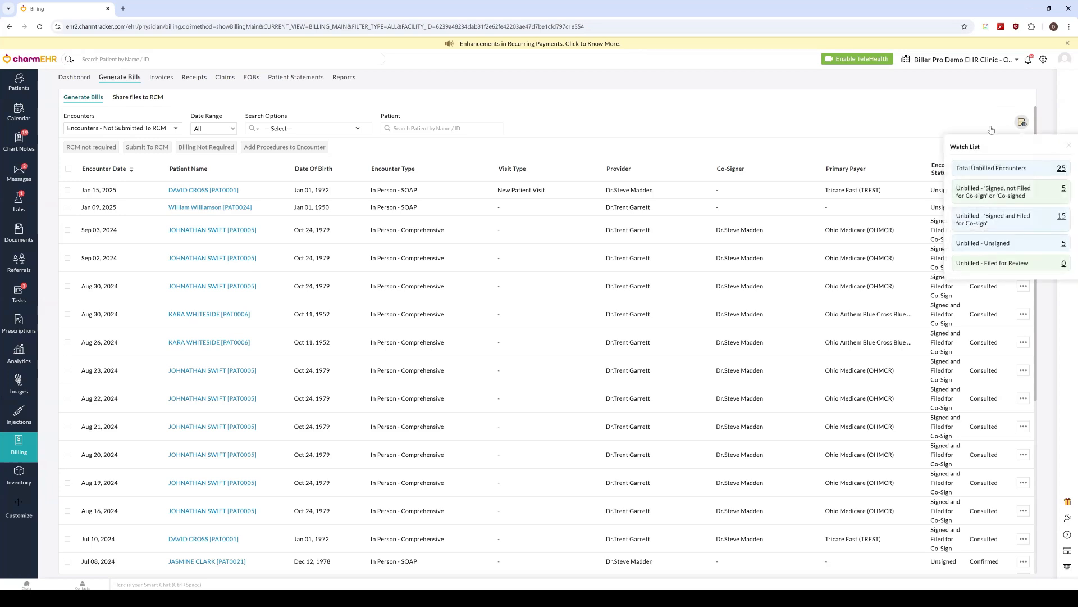
{"action": "left_click", "coordinate": [1040, 193]}
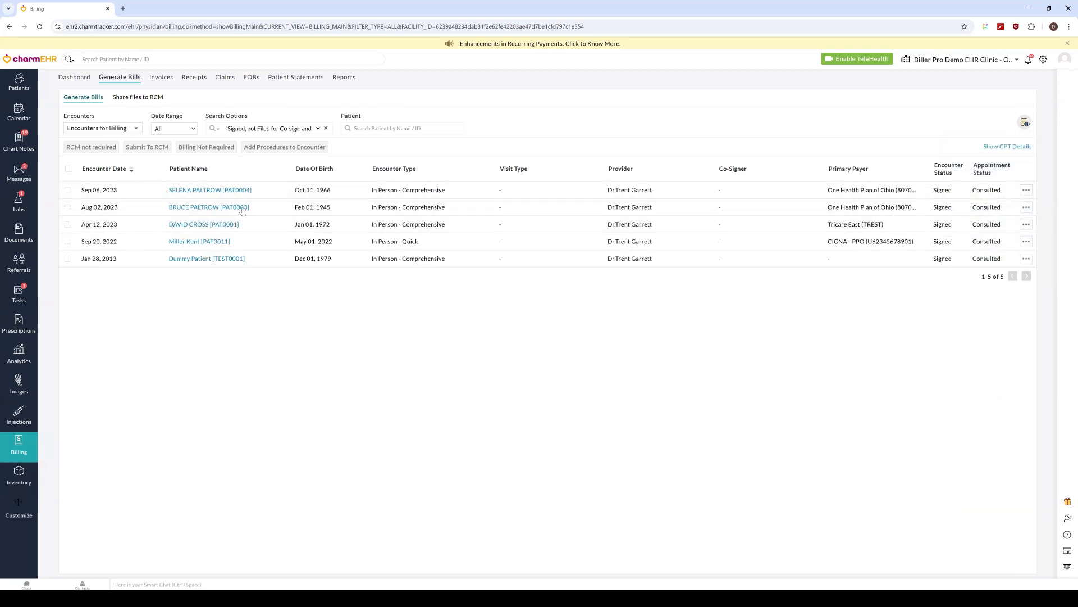
{"action": "left_click", "coordinate": [68, 169]}
{"action": "left_click", "coordinate": [1025, 123]}
{"action": "left_click", "coordinate": [1019, 173]}
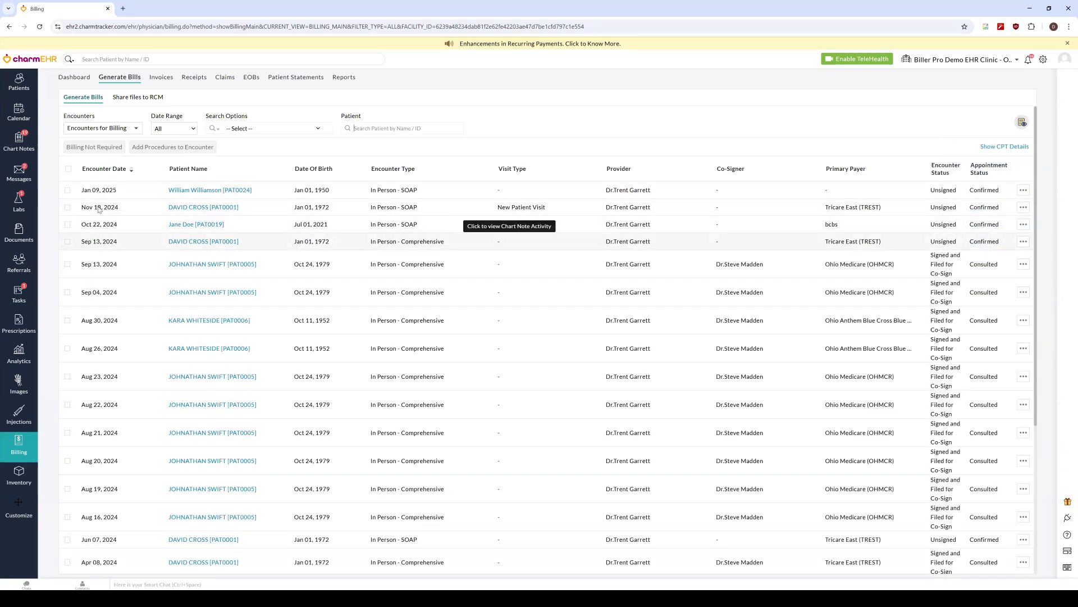
Step: Try to mark the Nov 18, 2024 encounter as Billing Not Required, and cancel at the warning
{"action": "left_click", "coordinate": [68, 208]}
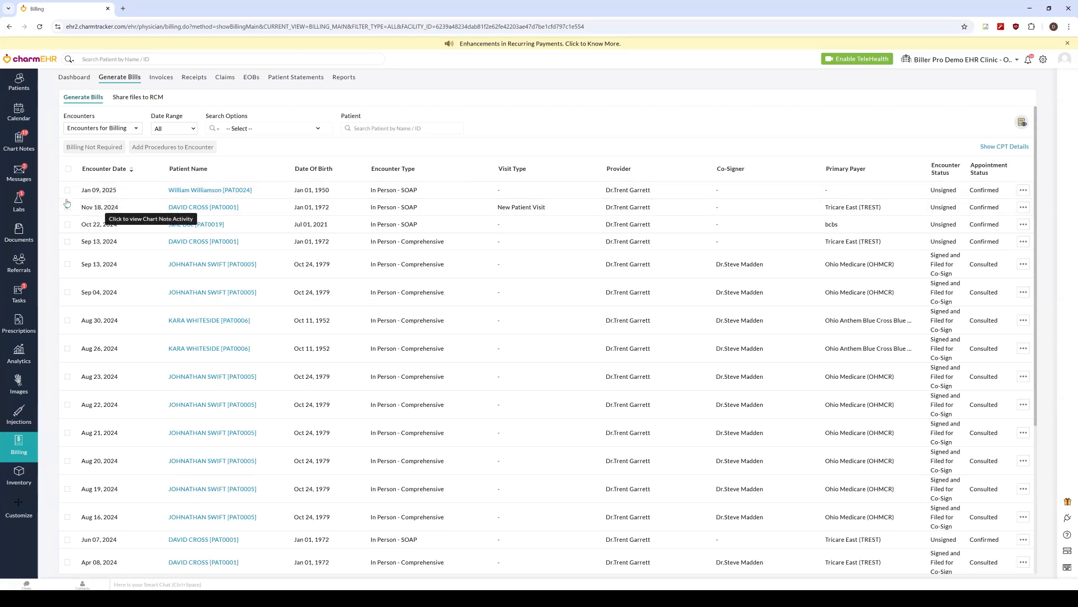
{"action": "left_click", "coordinate": [68, 207]}
{"action": "left_click", "coordinate": [68, 207]}
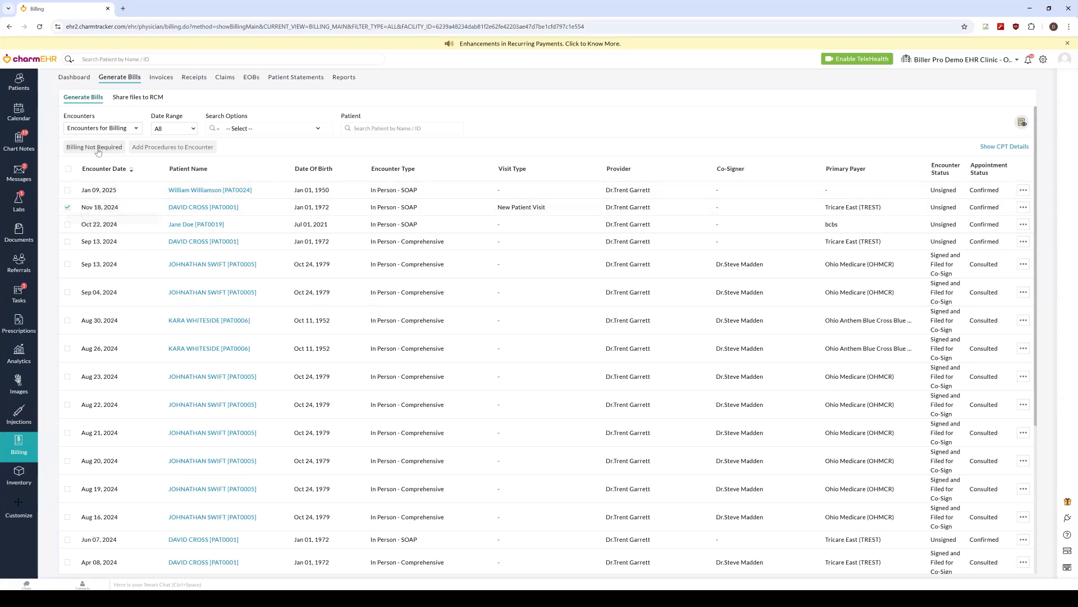
{"action": "left_click", "coordinate": [95, 147]}
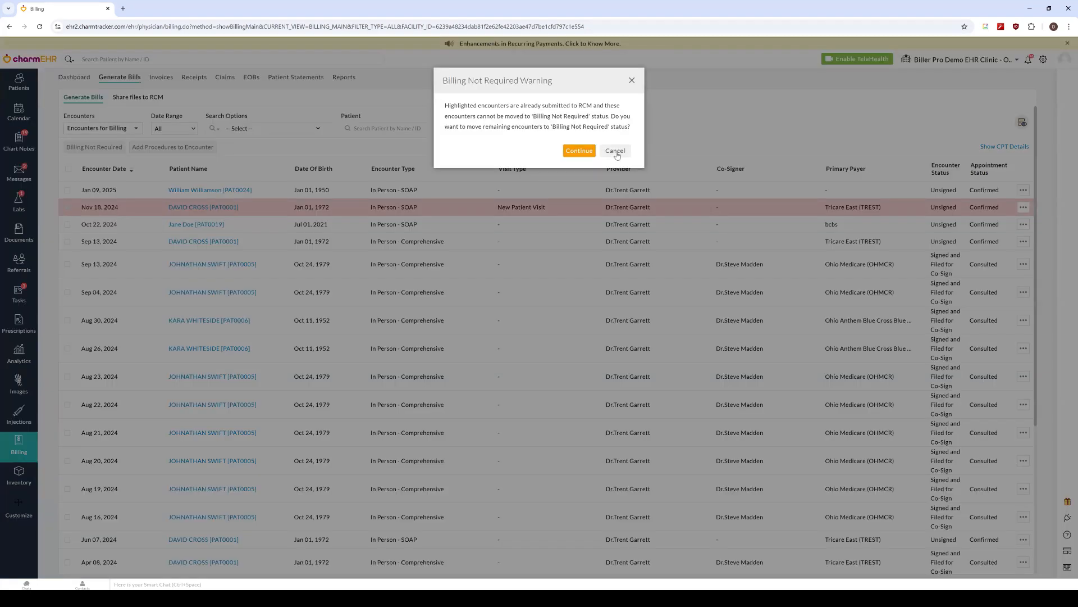
{"action": "left_click", "coordinate": [598, 152]}
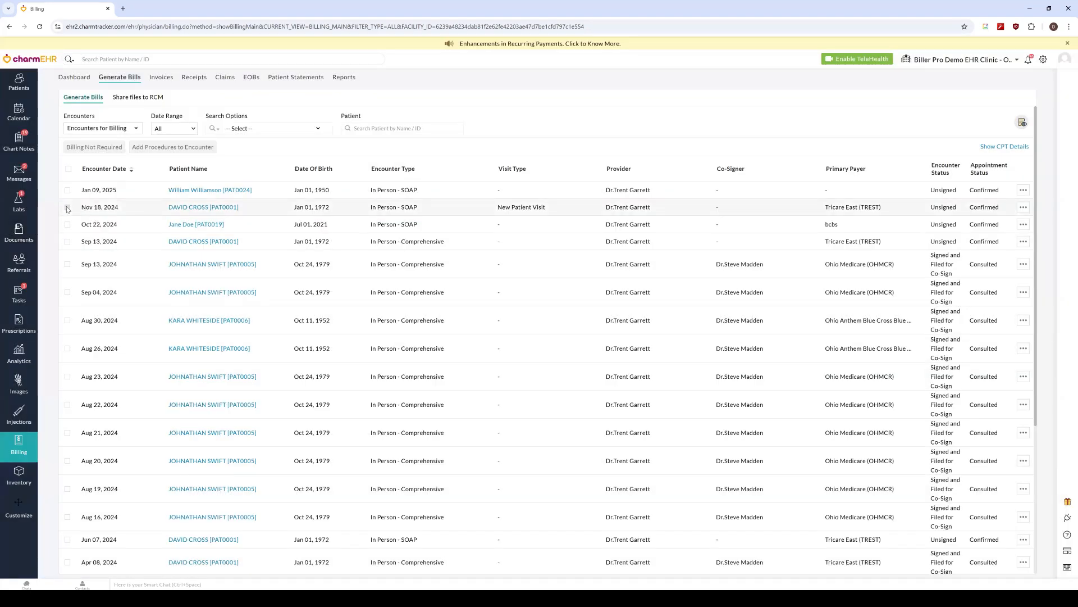
Step: View the encounters filtered by RCM Not Required, by No Billing Required, and by Not Submitted To RCM
{"action": "left_click", "coordinate": [125, 129]}
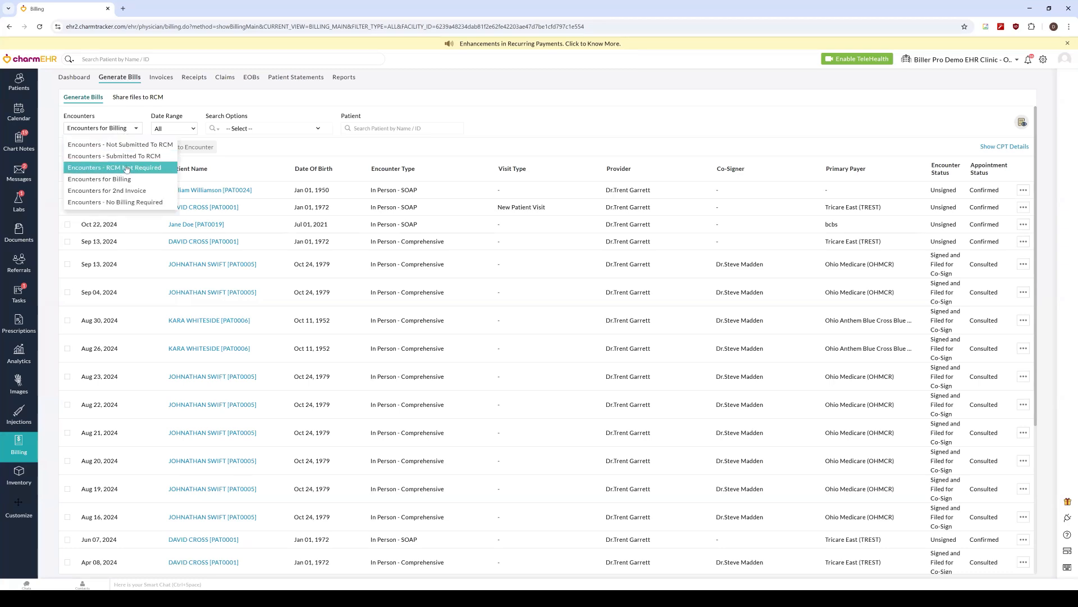
{"action": "left_click", "coordinate": [126, 168]}
{"action": "left_click", "coordinate": [122, 130]}
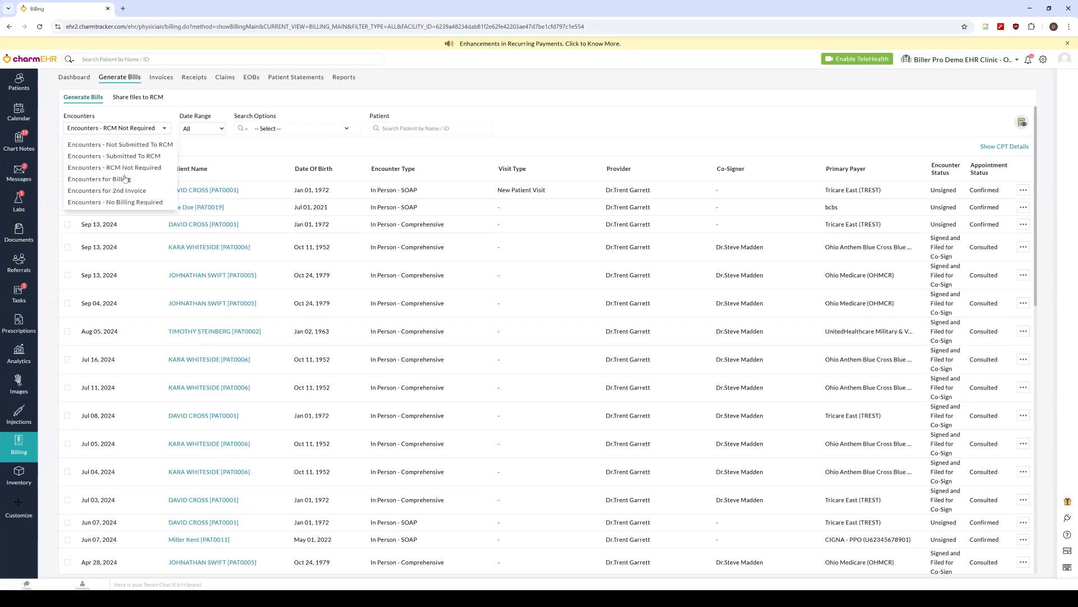
{"action": "left_click", "coordinate": [122, 202]}
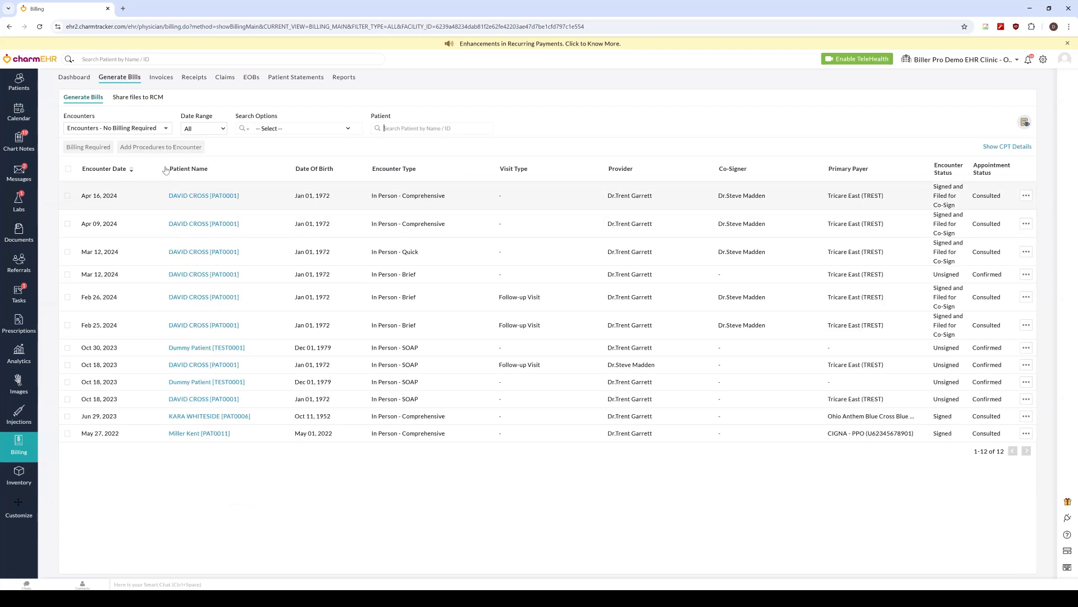
{"action": "left_click", "coordinate": [134, 130]}
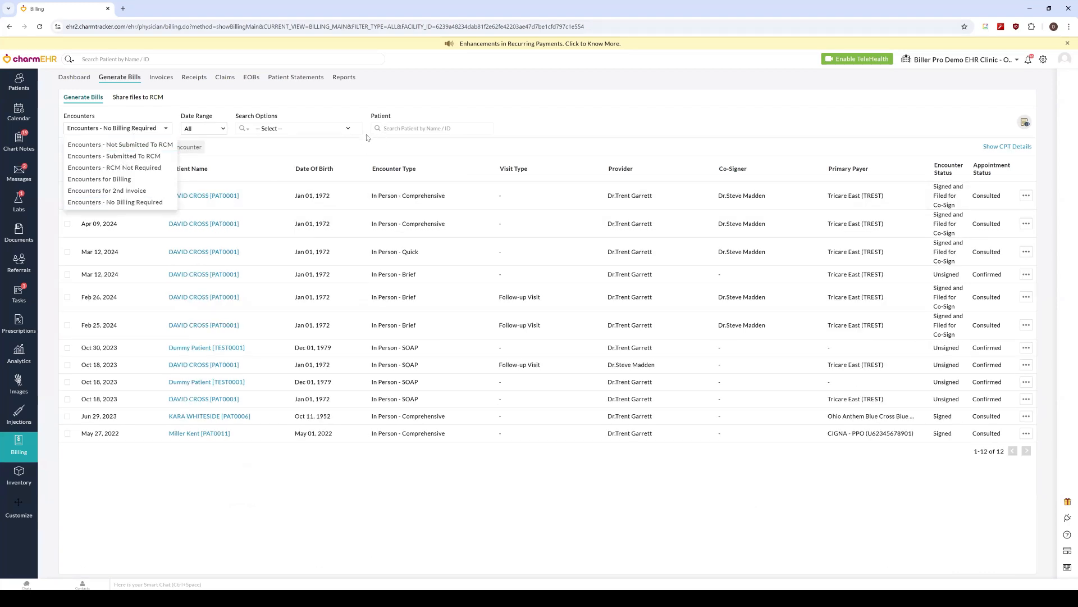
{"action": "left_click", "coordinate": [67, 196]}
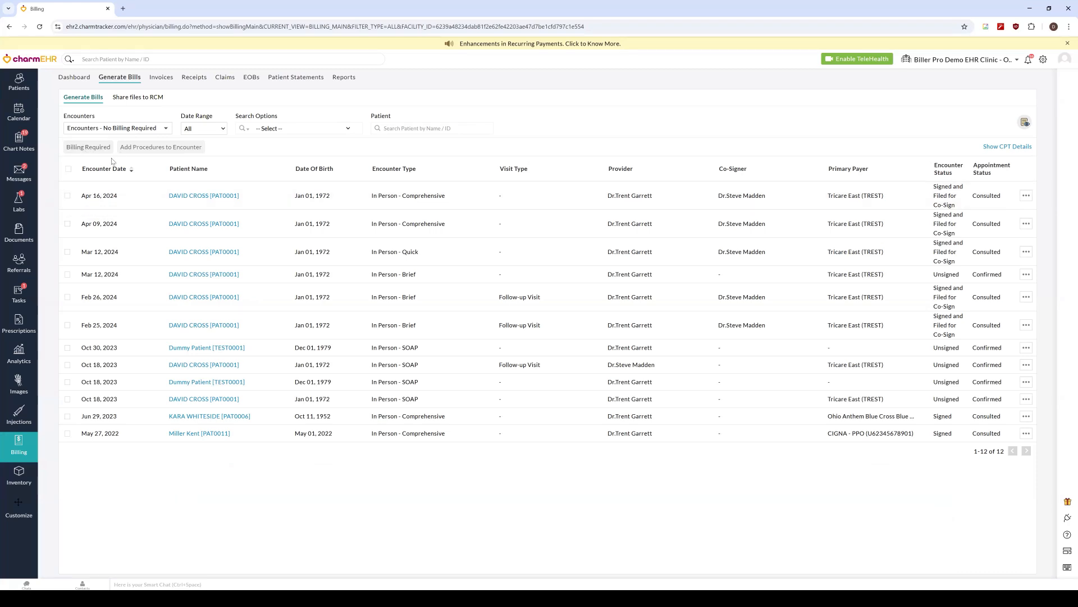
{"action": "left_click", "coordinate": [132, 128]}
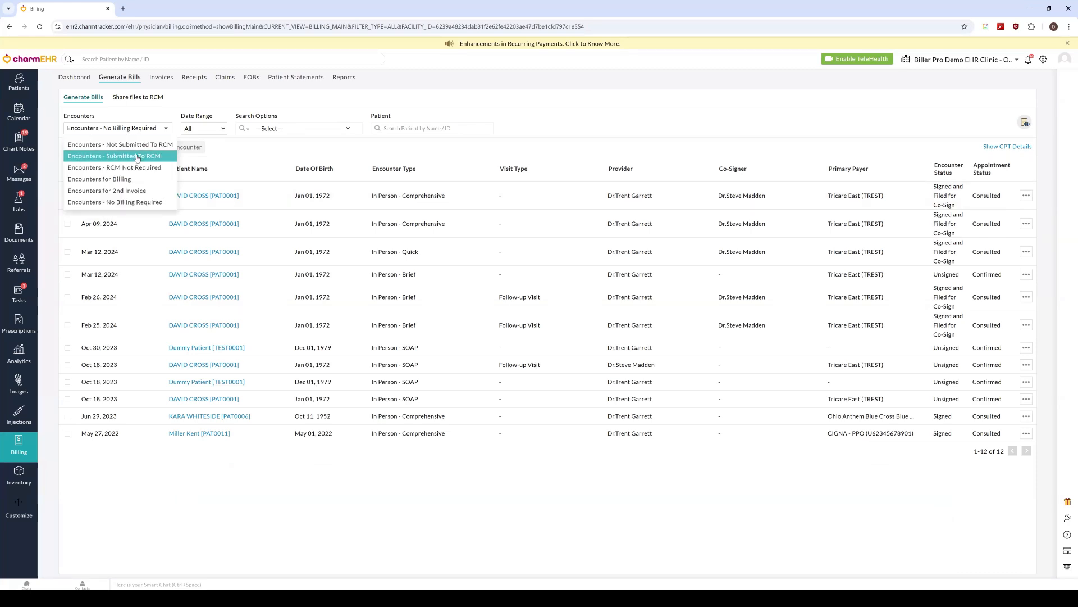
{"action": "left_click", "coordinate": [140, 144]}
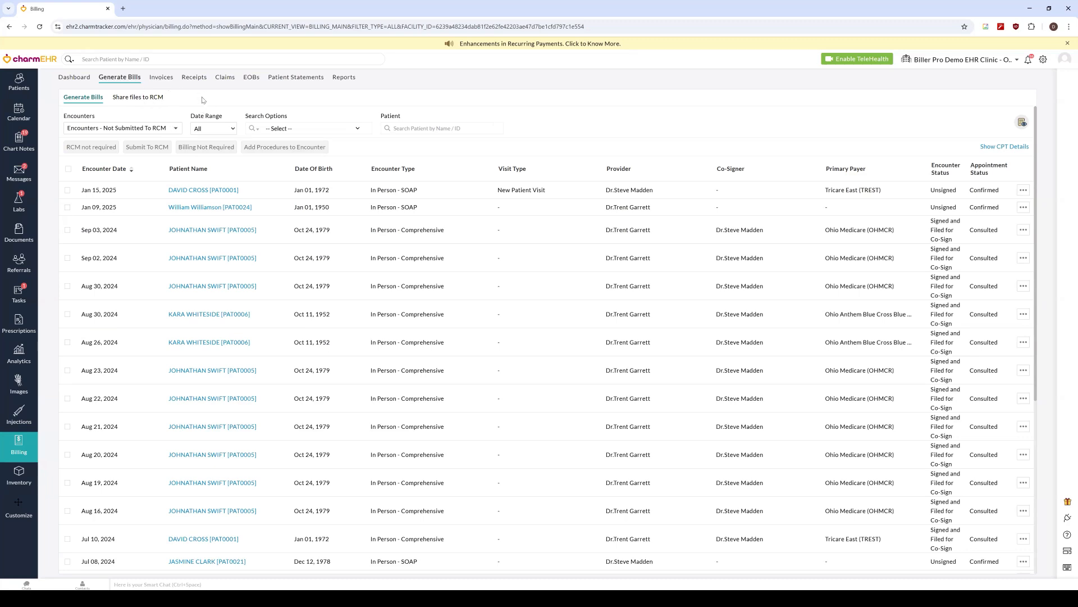
Step: Review the actions available for the invoice of the Sep 02, 2024 encounter in Invoices, without applying any
{"action": "left_click", "coordinate": [171, 82]}
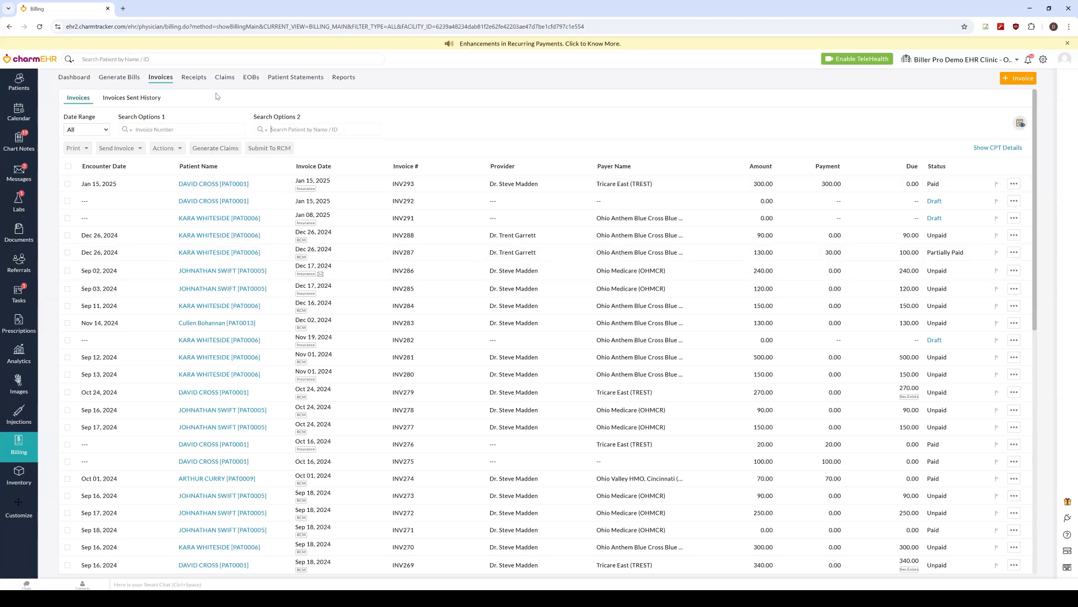
{"action": "left_click", "coordinate": [189, 79]}
{"action": "left_click", "coordinate": [160, 77]}
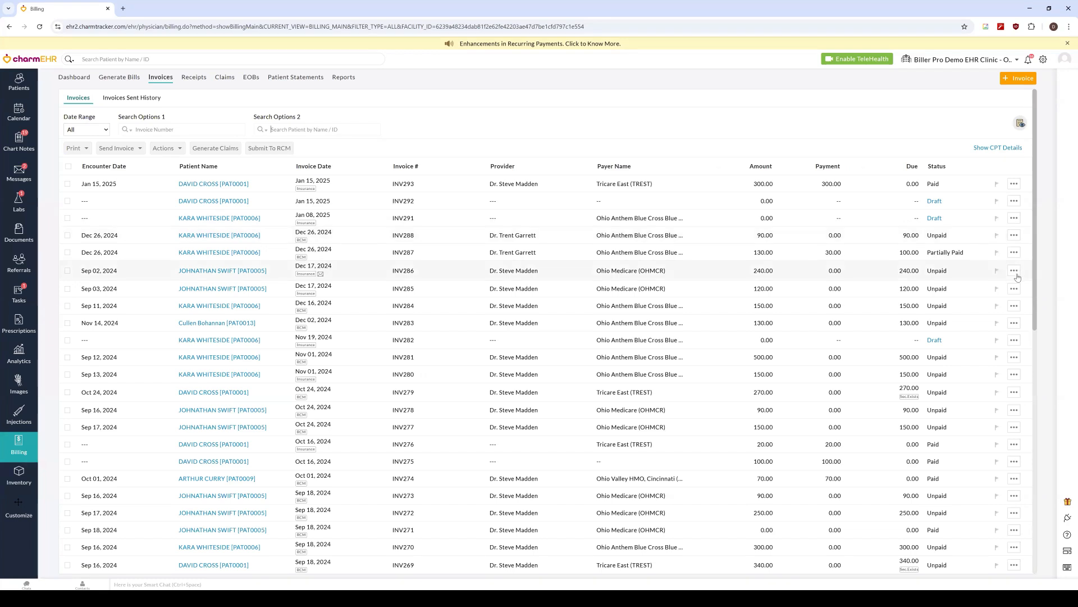
{"action": "left_click", "coordinate": [1016, 275]}
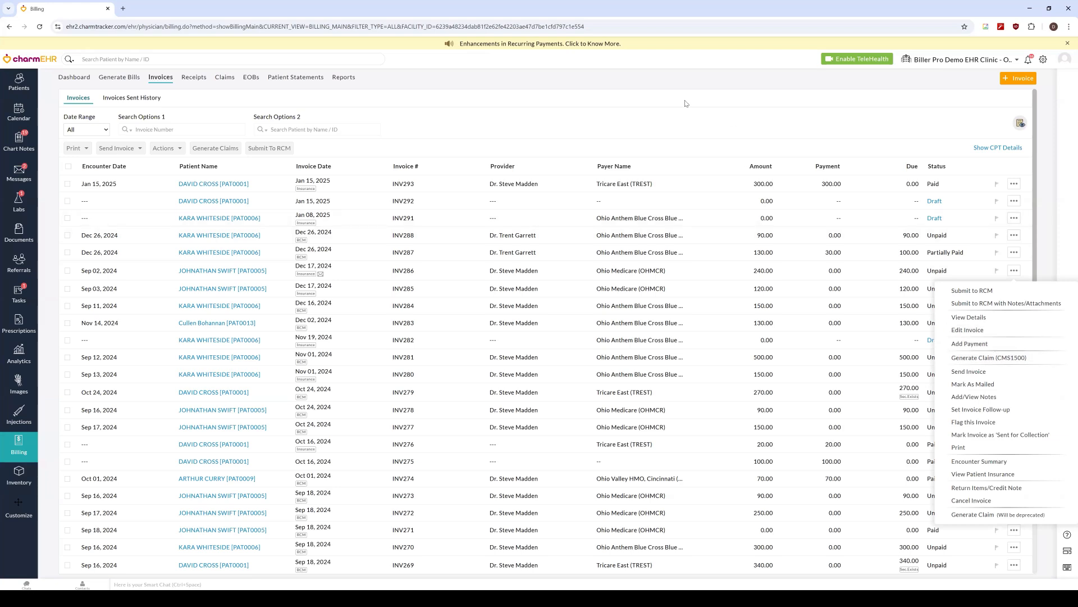
{"action": "left_click", "coordinate": [960, 353]}
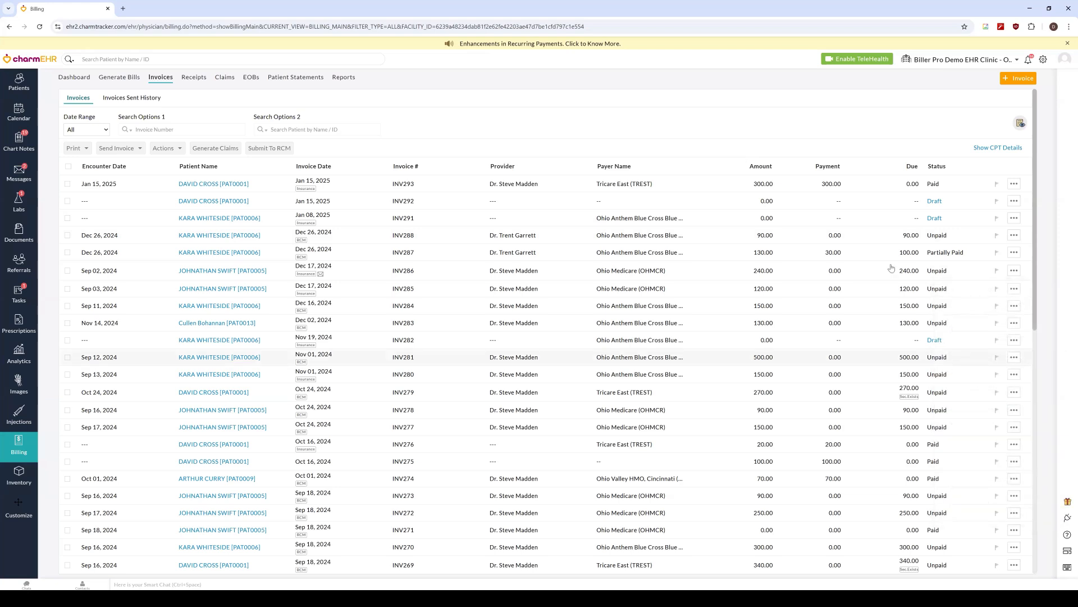